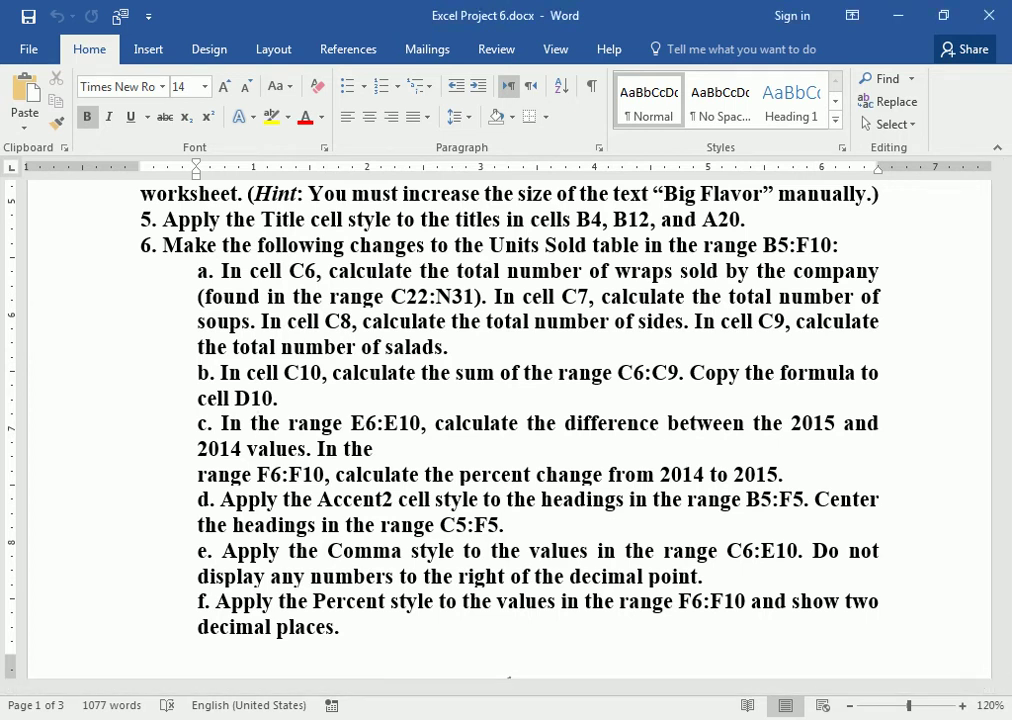
Review item 6c's E6:E10 range in the instructions and locate those Net Change cells in Excel
{"action": "double_click", "coordinate": [206, 423]}
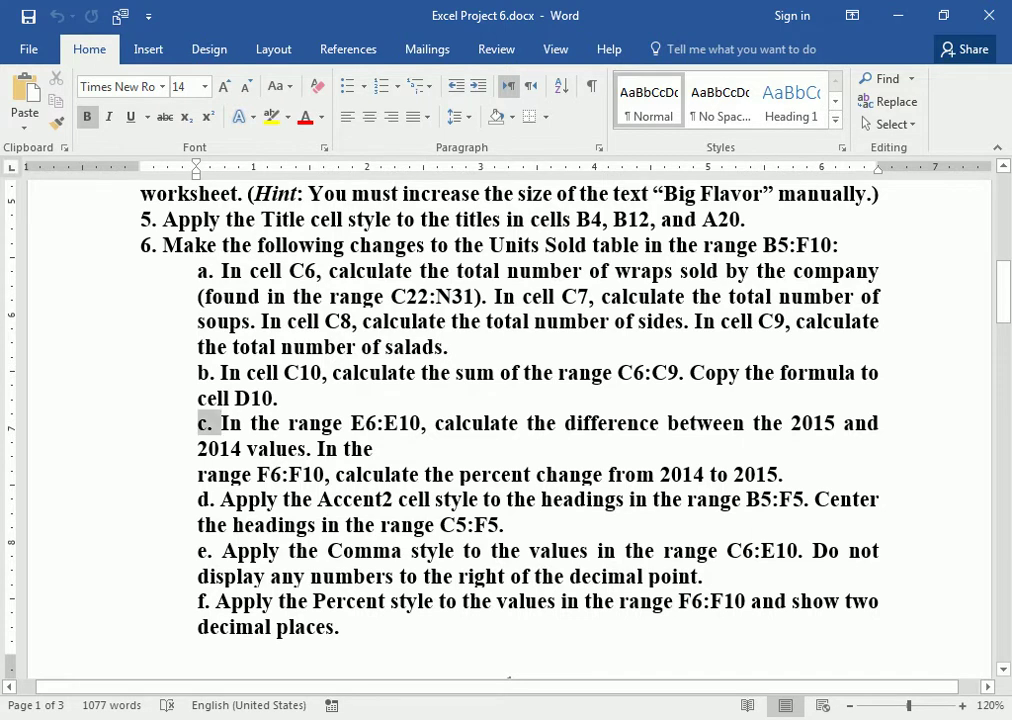
{"action": "left_click", "coordinate": [206, 423]}
{"action": "left_click_drag", "start_coordinate": [352, 423], "coordinate": [421, 423]}
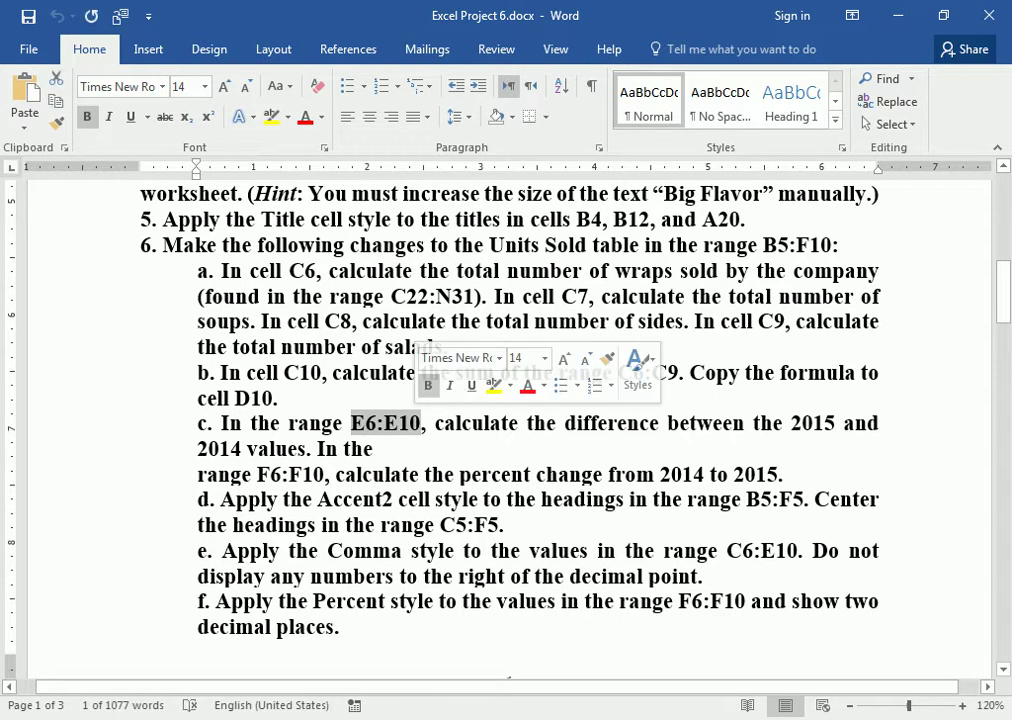
{"action": "key", "text": "alt+Tab"}
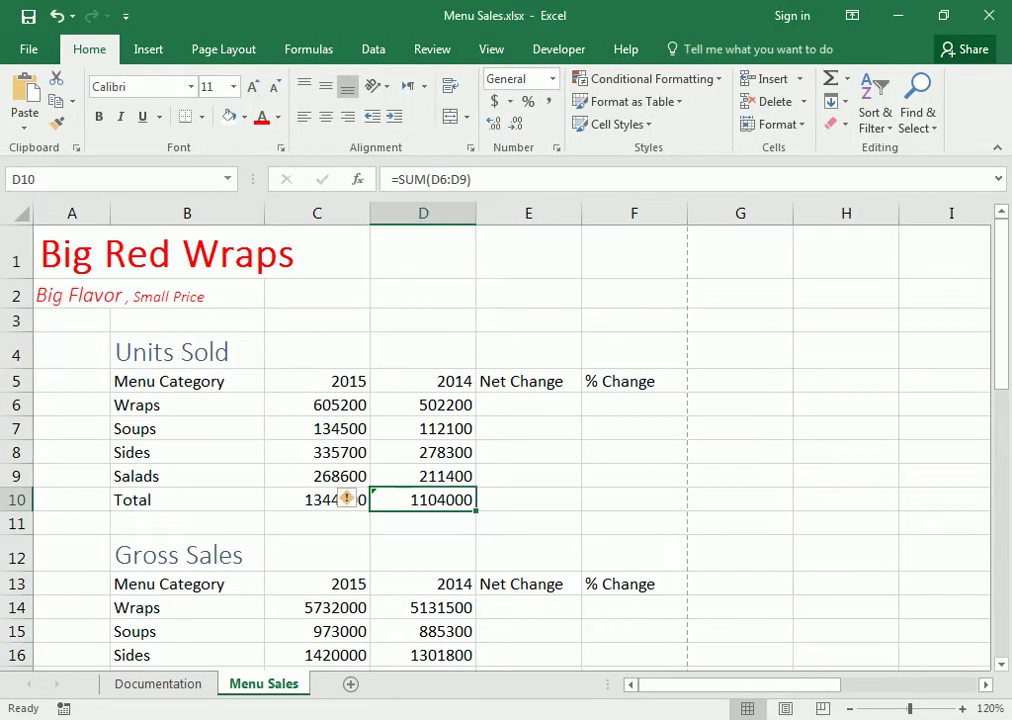
{"action": "left_click_drag", "start_coordinate": [528, 405], "coordinate": [528, 500]}
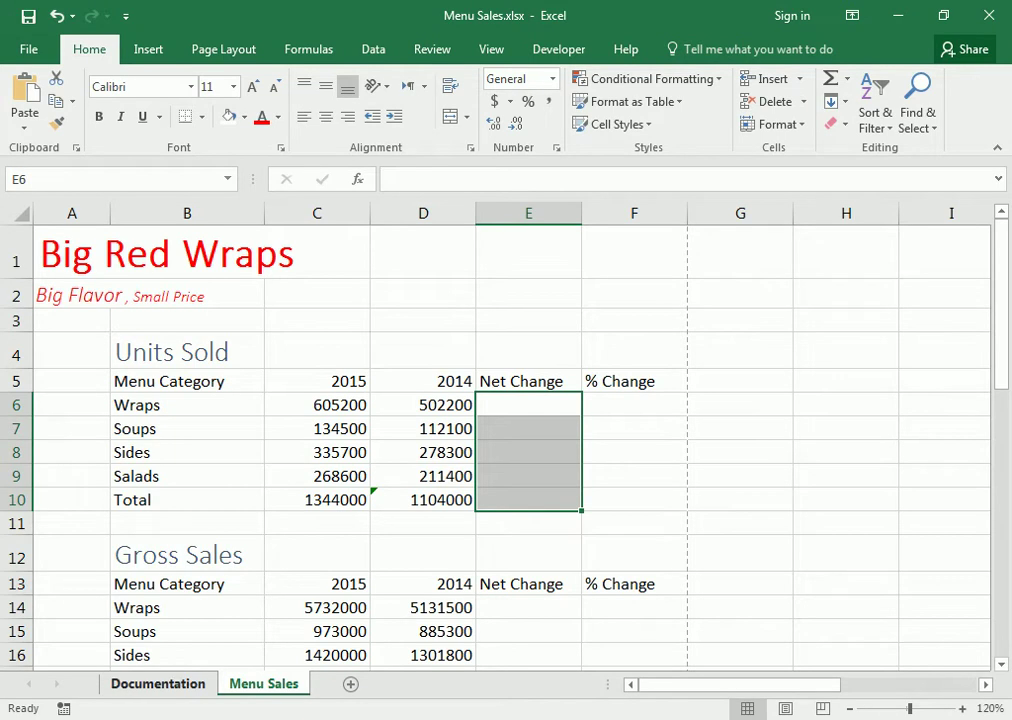
Highlight the year 2015 in item c, then go back to the Menu Sales workbook
{"action": "left_click", "coordinate": [124, 621]}
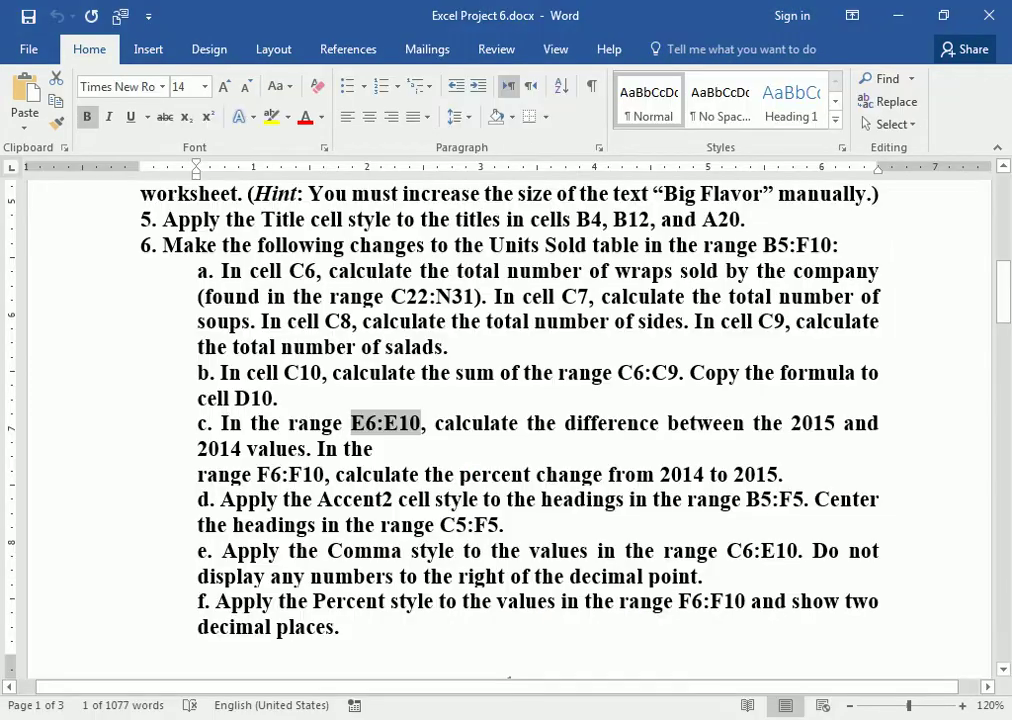
{"action": "left_click", "coordinate": [462, 423]}
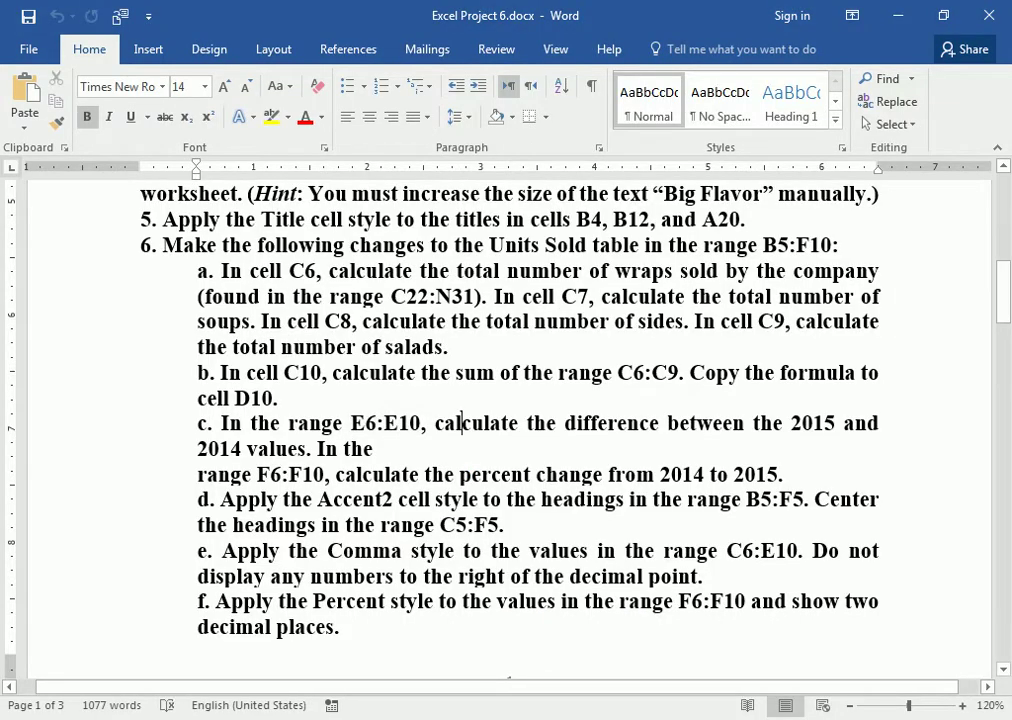
{"action": "left_click", "coordinate": [801, 423]}
{"action": "left_click_drag", "start_coordinate": [791, 423], "coordinate": [823, 423]}
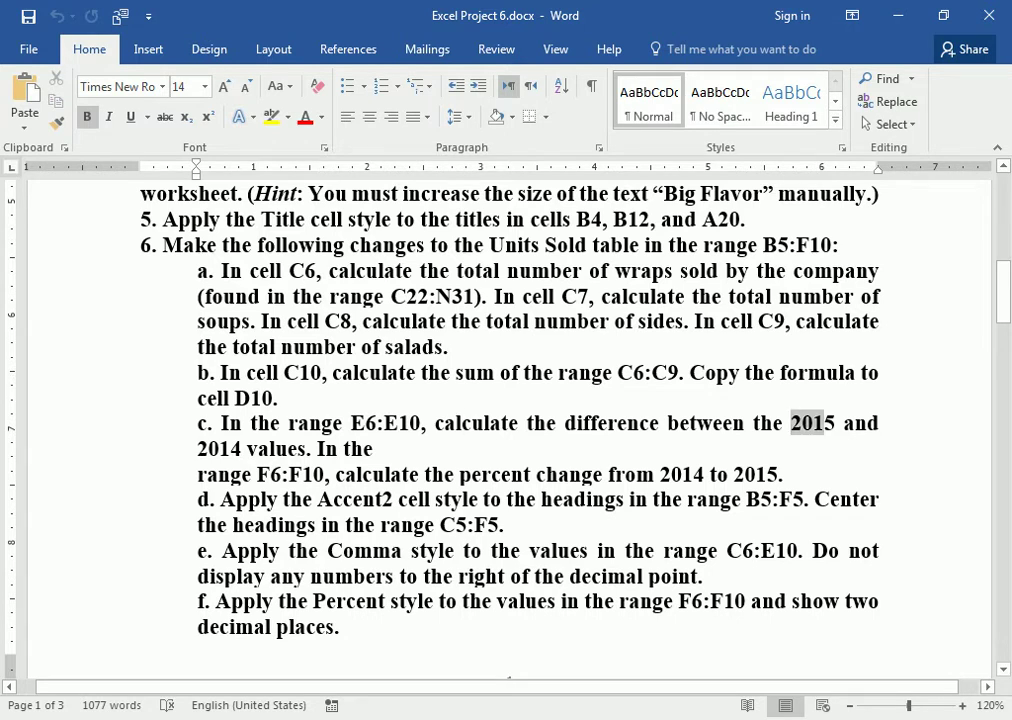
{"action": "key", "text": "alt+Tab"}
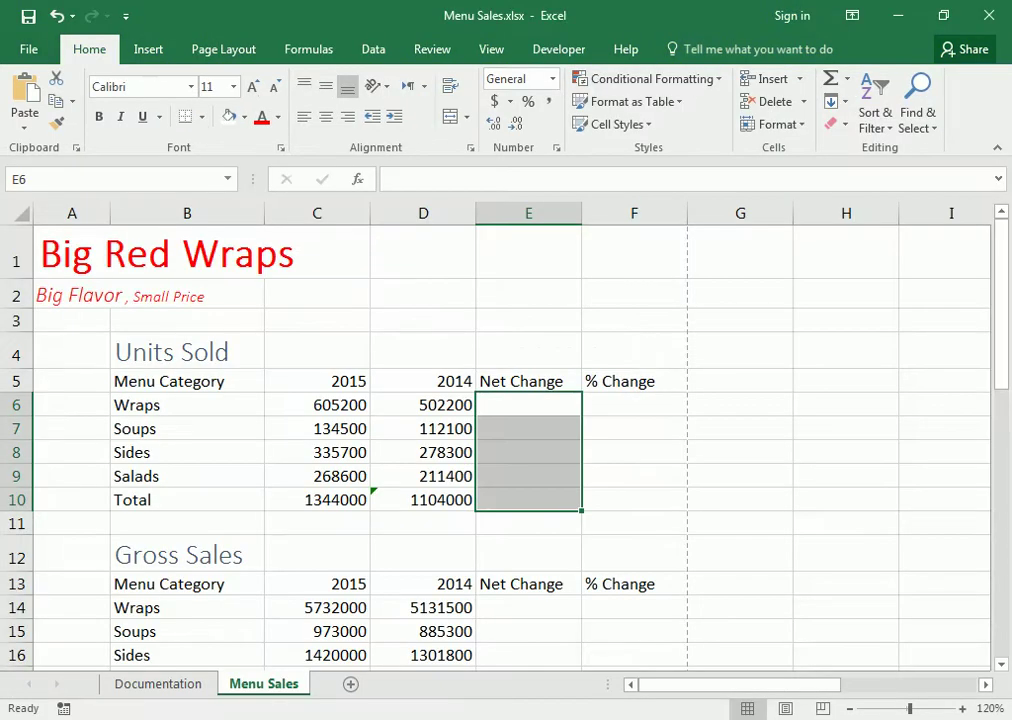
Enter =C6-D6 in E6 for the Wraps net change
{"action": "left_click", "coordinate": [528, 404]}
{"action": "type", "text": "="}
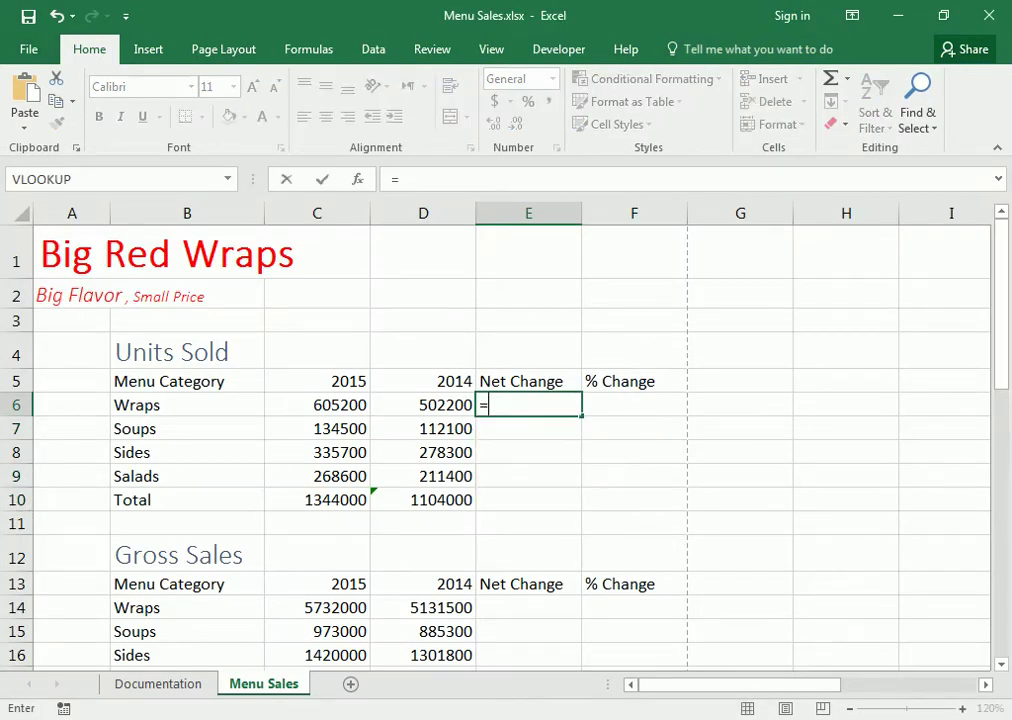
{"action": "left_click", "coordinate": [316, 404]}
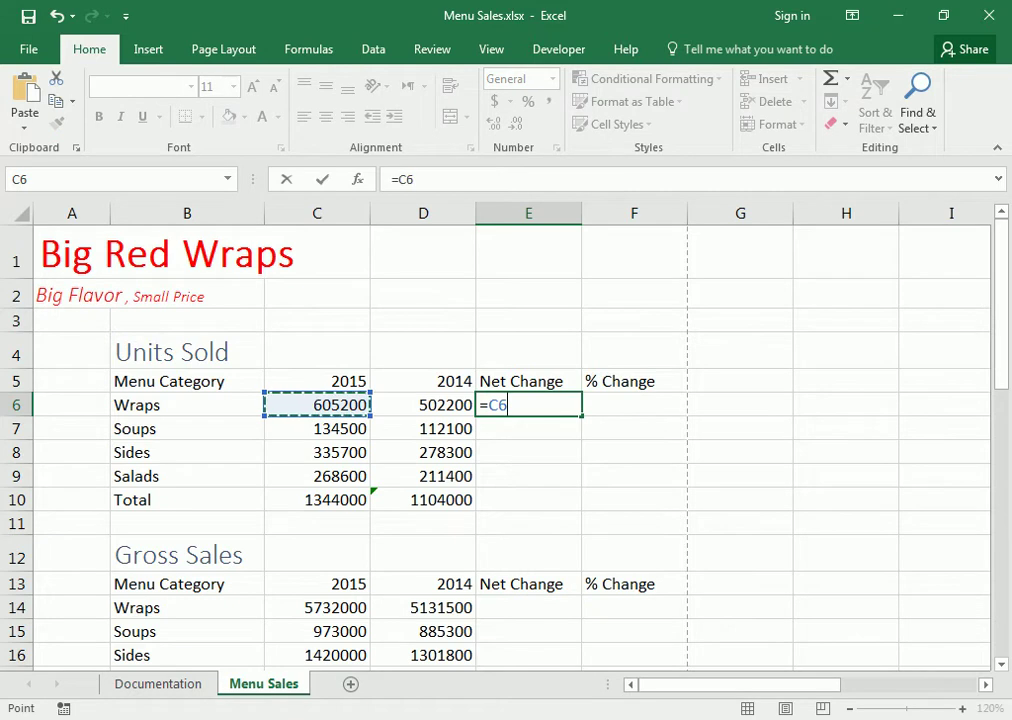
{"action": "type", "text": "-"}
{"action": "left_click", "coordinate": [423, 404]}
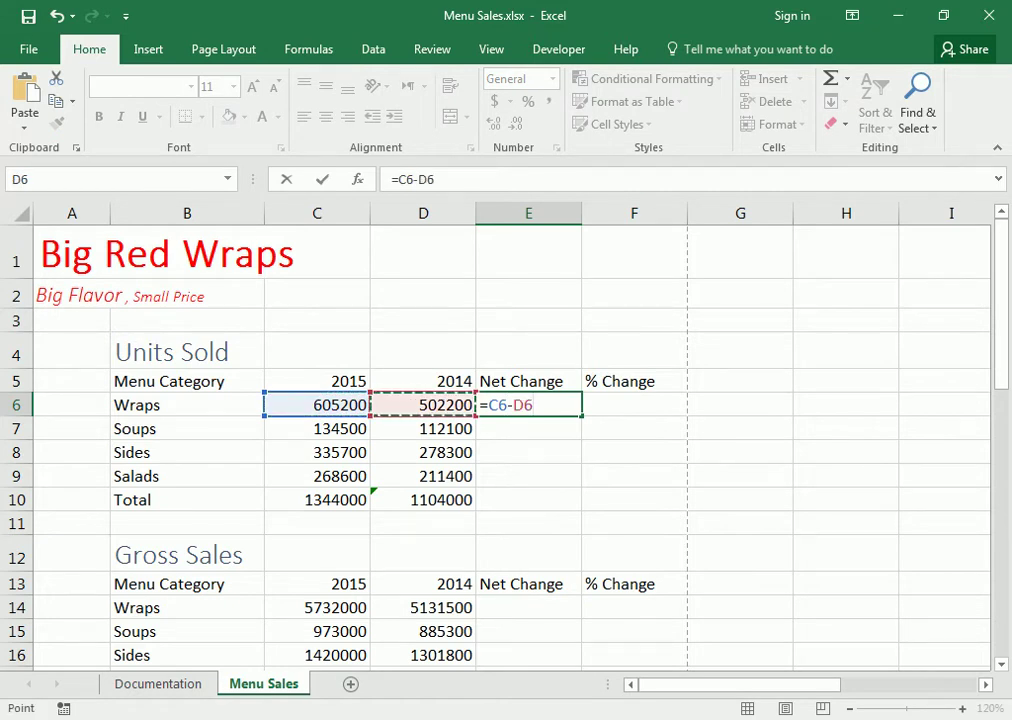
{"action": "key", "text": "Return"}
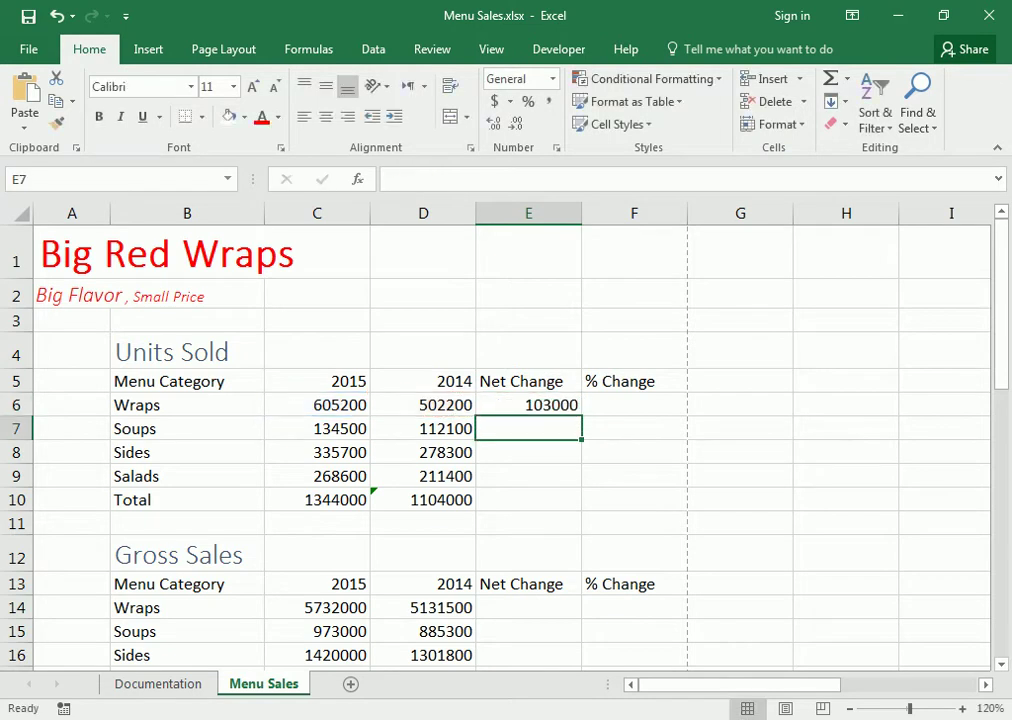
Fill the formula down to E10 (103000, 22400, 57400, 57200, 240000) and save the workbook
{"action": "left_click", "coordinate": [528, 404]}
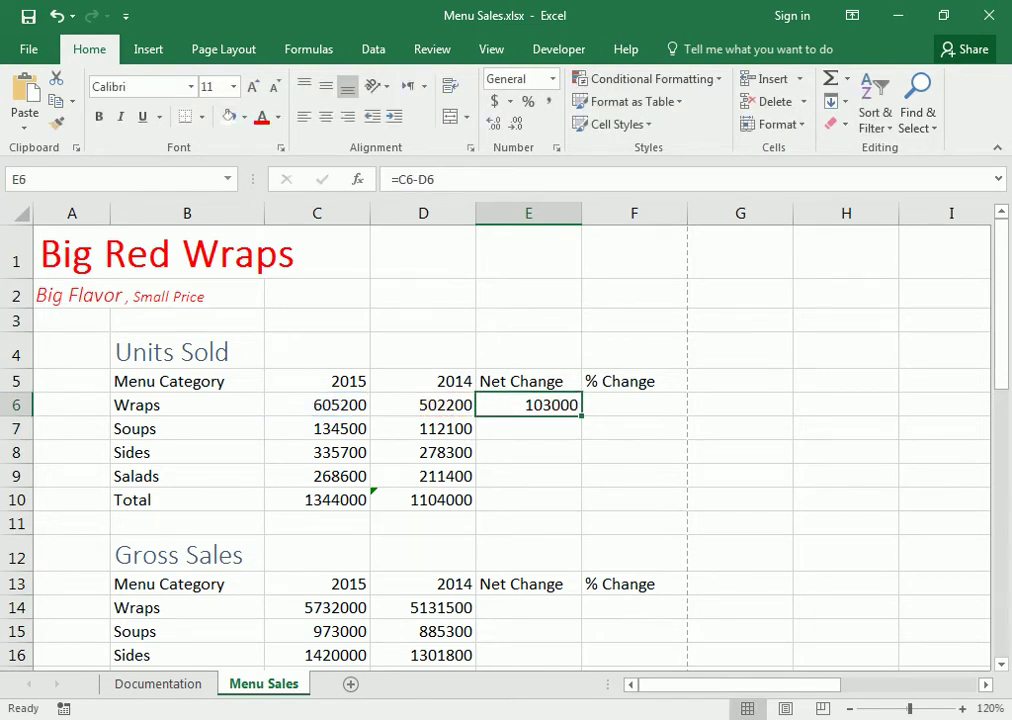
{"action": "left_click_drag", "start_coordinate": [581, 416], "coordinate": [560, 505]}
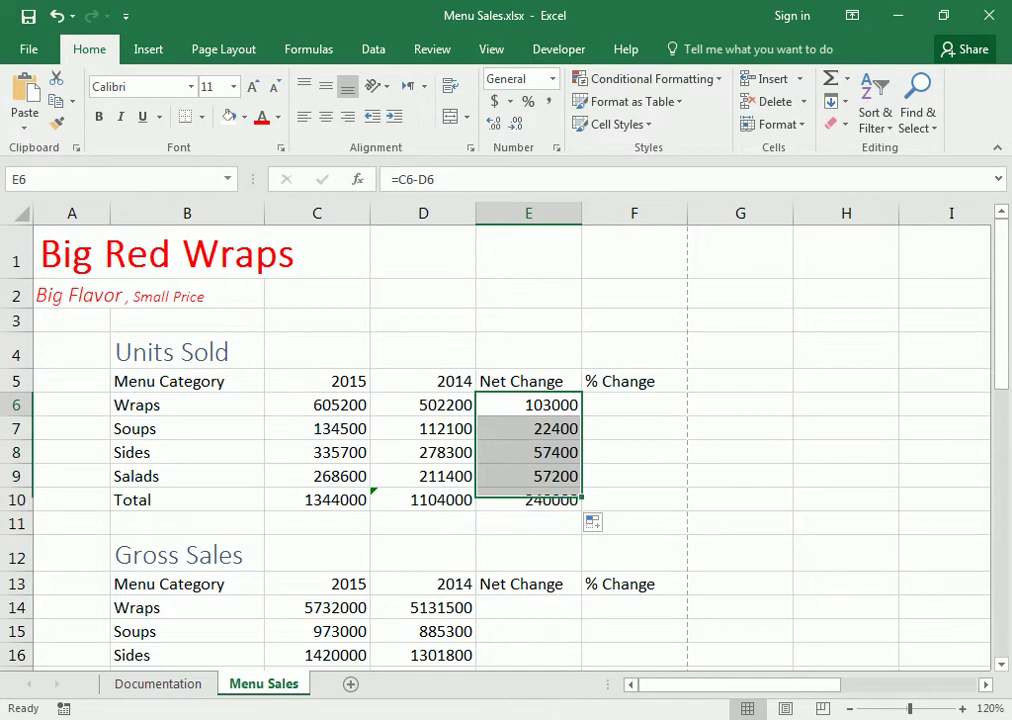
{"action": "key", "text": "Down"}
{"action": "key", "text": "Down"}
{"action": "key", "text": "Down"}
{"action": "key", "text": "Down"}
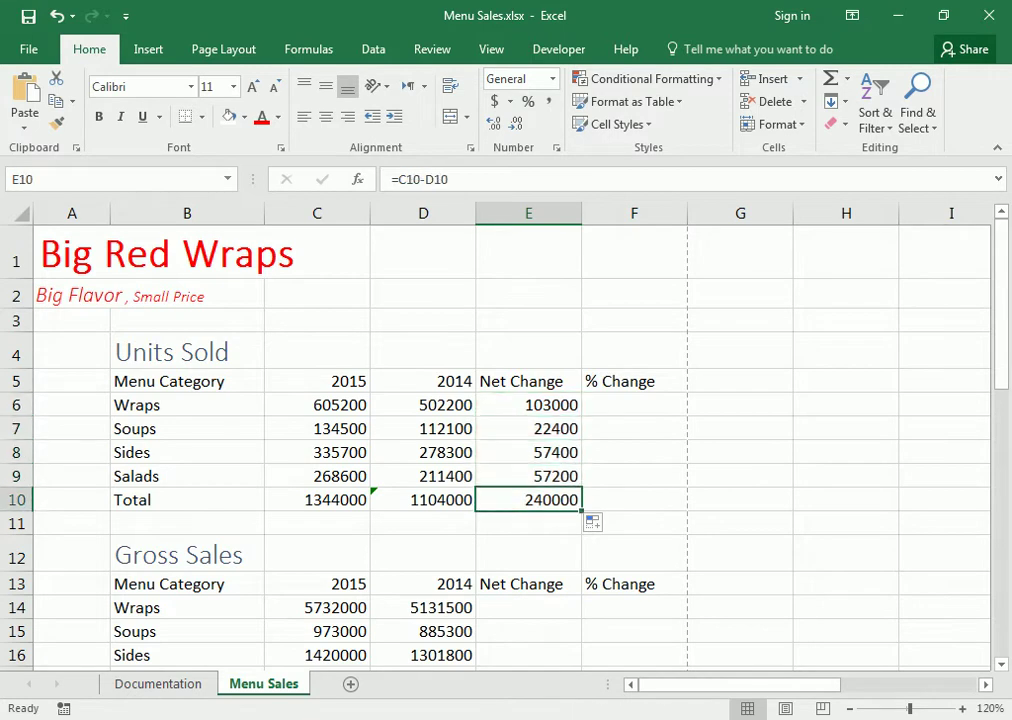
{"action": "left_click", "coordinate": [634, 404]}
{"action": "key", "text": "ctrl+s"}
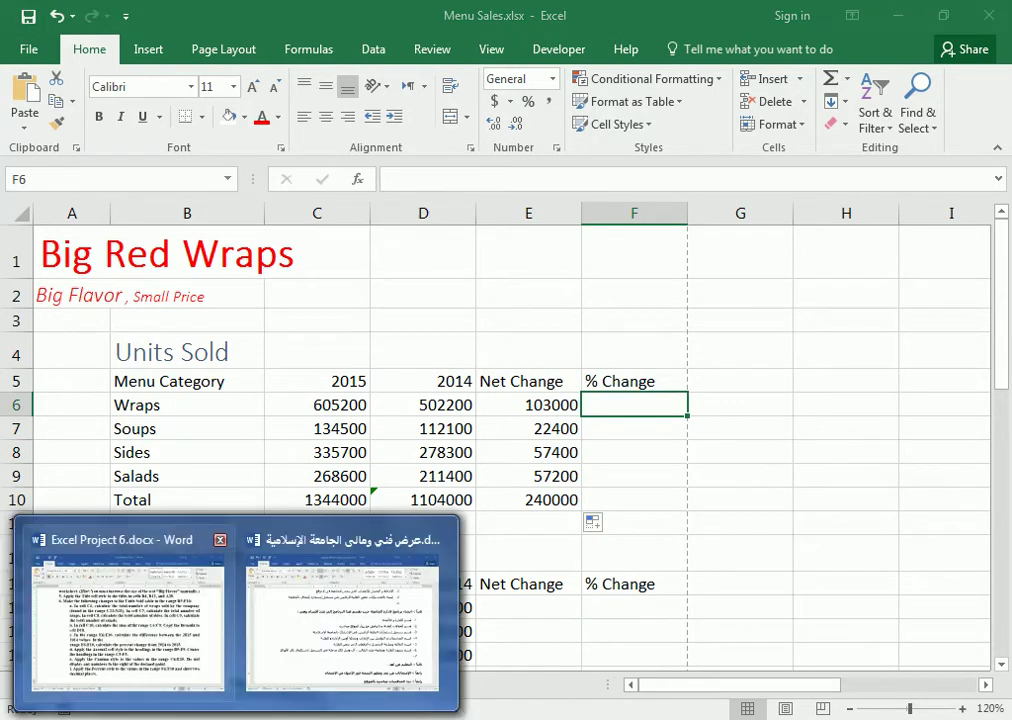
Highlight F6:F10 in item c and locate the % Change cells F6:F10 in Excel
{"action": "left_click", "coordinate": [129, 621]}
{"action": "left_click", "coordinate": [773, 423]}
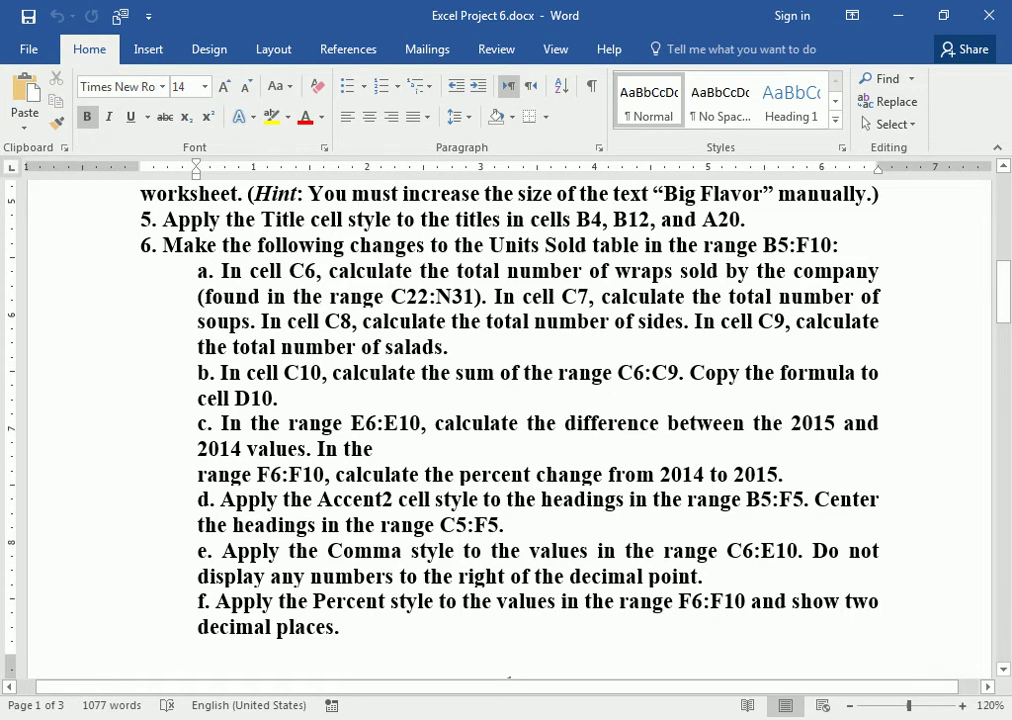
{"action": "left_click_drag", "start_coordinate": [258, 474], "coordinate": [323, 474]}
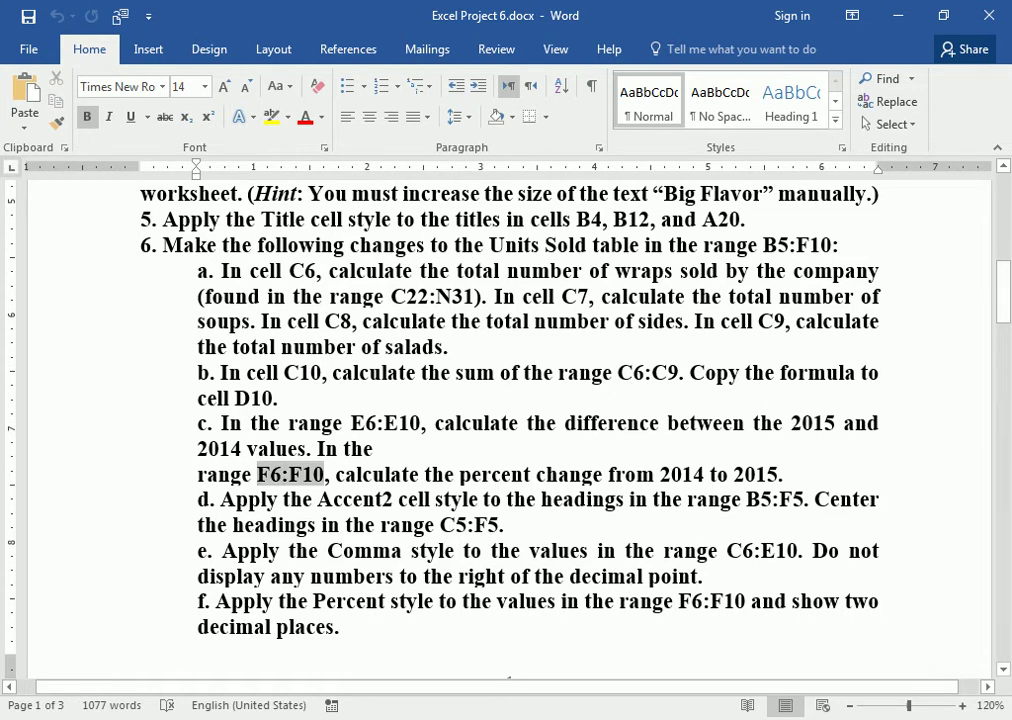
{"action": "key", "text": "ctrl+c"}
{"action": "key", "text": "alt+Tab"}
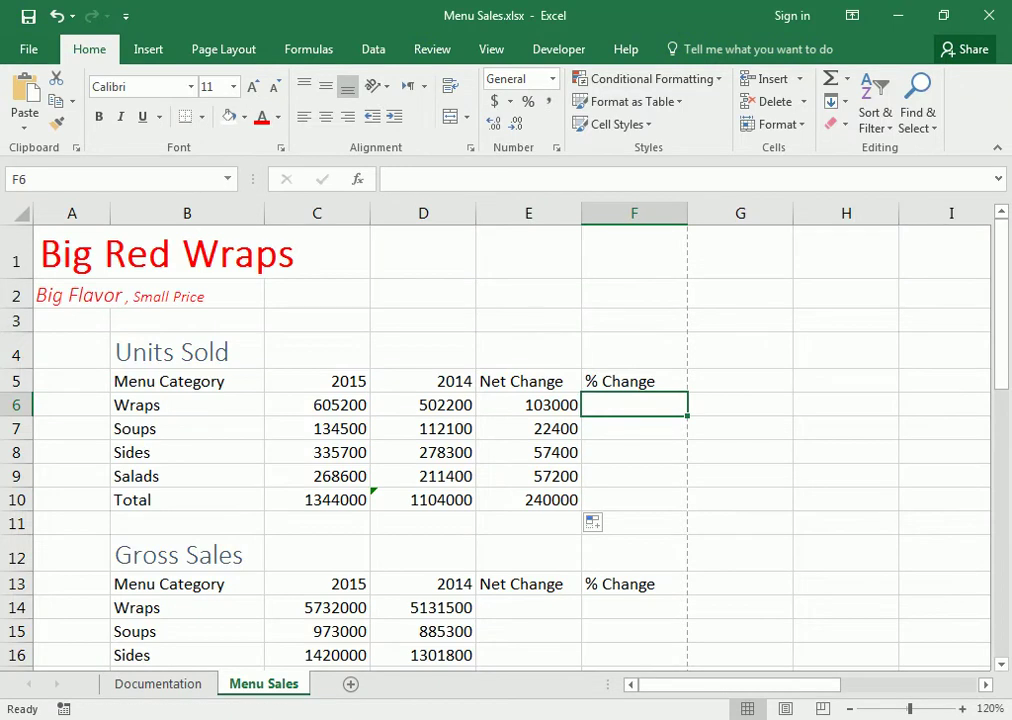
{"action": "left_click_drag", "start_coordinate": [634, 405], "coordinate": [634, 500]}
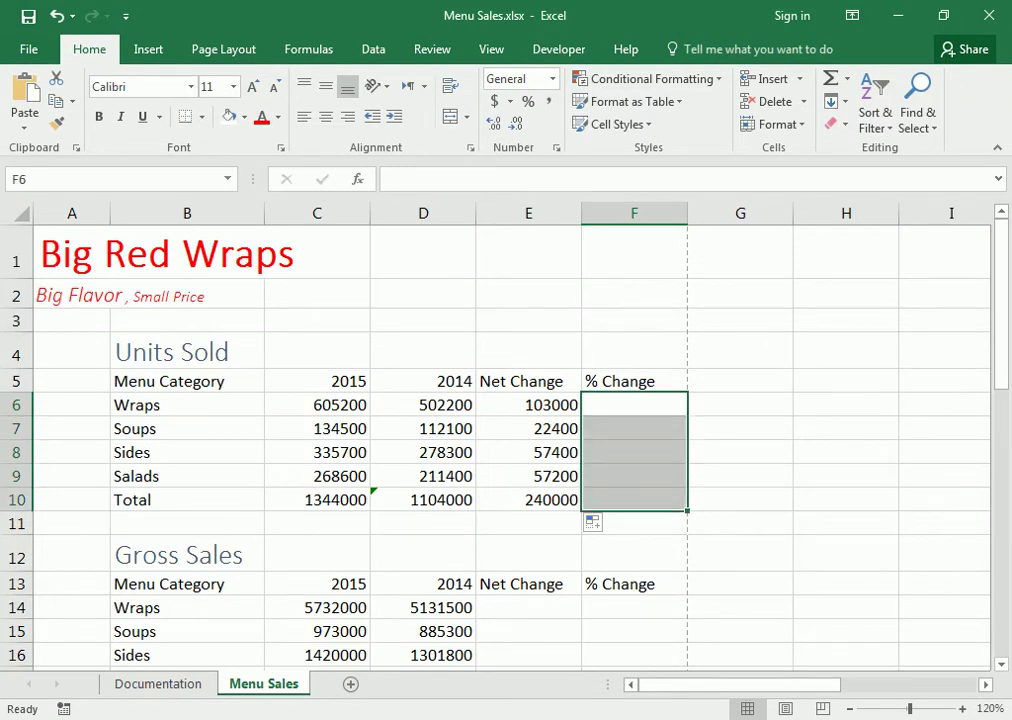
{"action": "key", "text": "alt+Tab"}
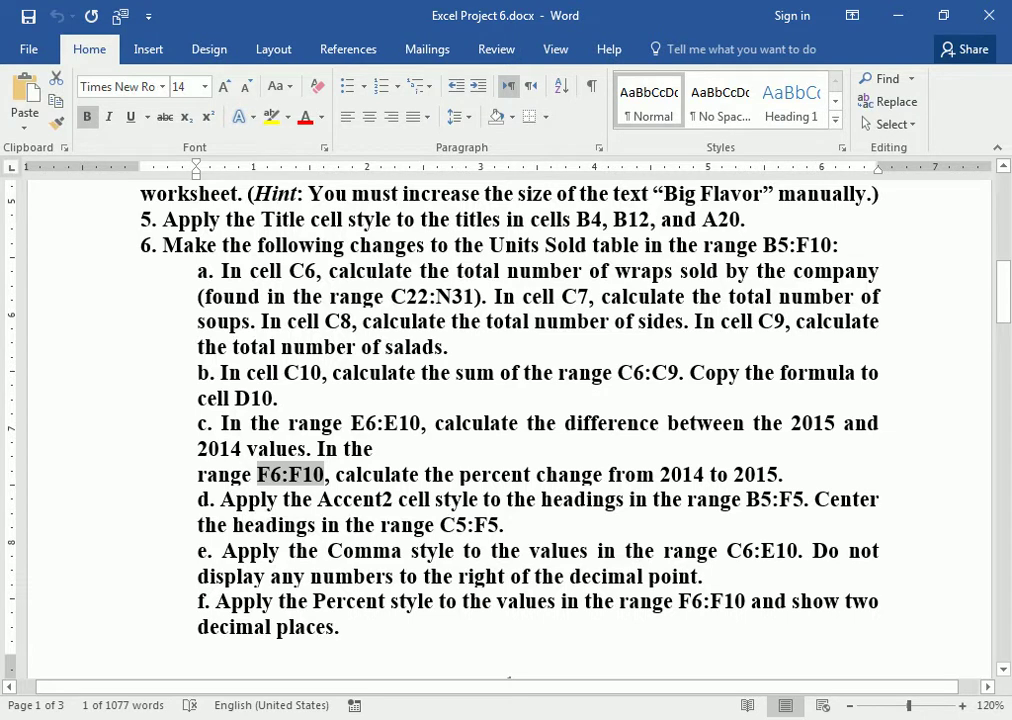
Copy the phrase 'calculate the percent change' from the Word instructions
{"action": "left_click_drag", "start_coordinate": [460, 474], "coordinate": [786, 474]}
{"action": "left_click", "coordinate": [636, 474]}
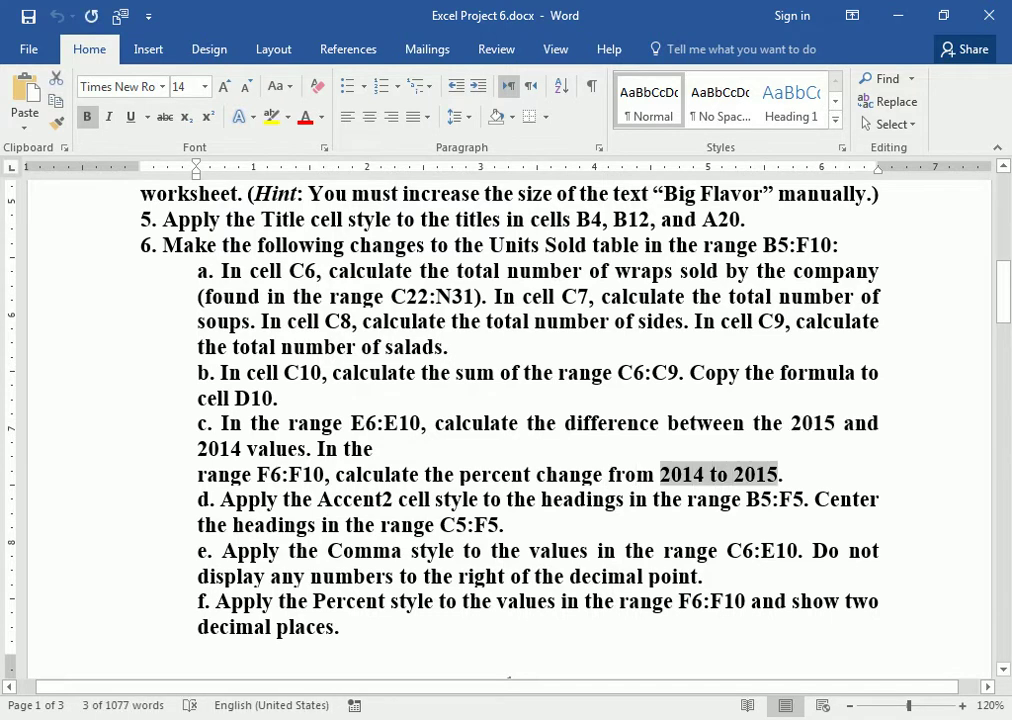
{"action": "left_click_drag", "start_coordinate": [460, 474], "coordinate": [708, 474]}
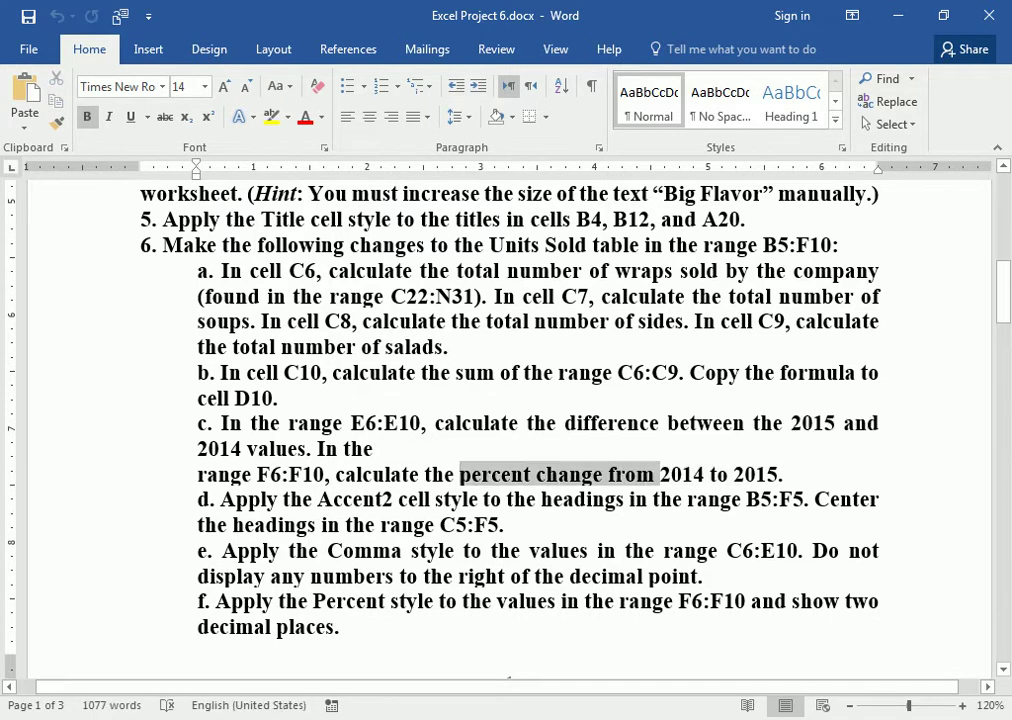
{"action": "left_click", "coordinate": [535, 474]}
{"action": "left_click_drag", "start_coordinate": [345, 474], "coordinate": [410, 474]}
{"action": "left_click", "coordinate": [410, 474]}
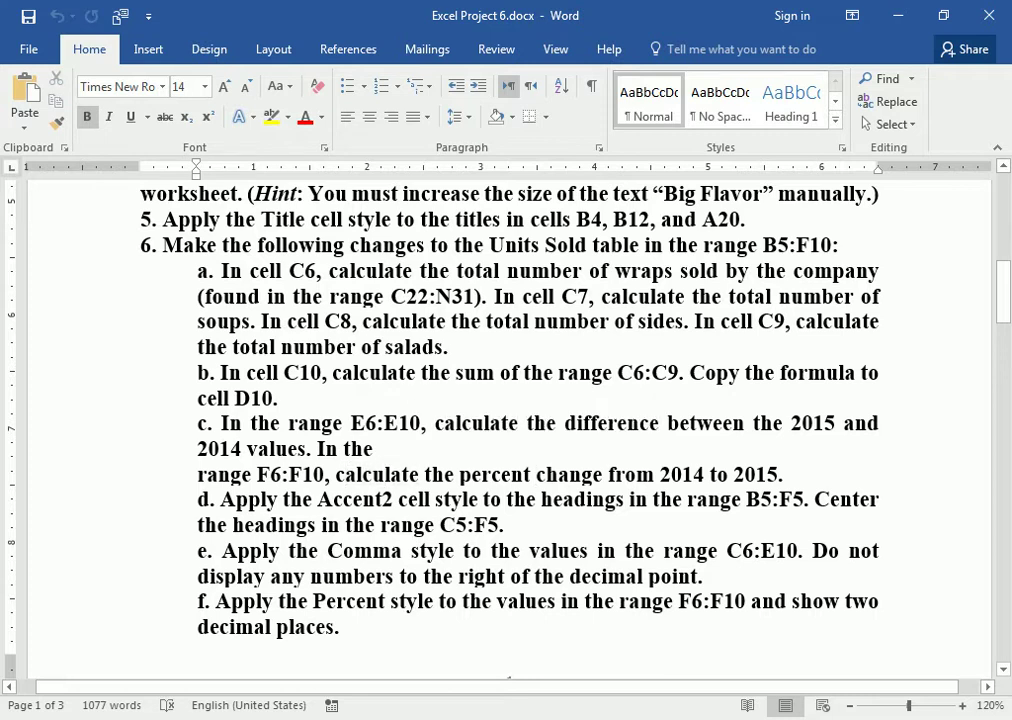
{"action": "left_click_drag", "start_coordinate": [335, 474], "coordinate": [603, 474]}
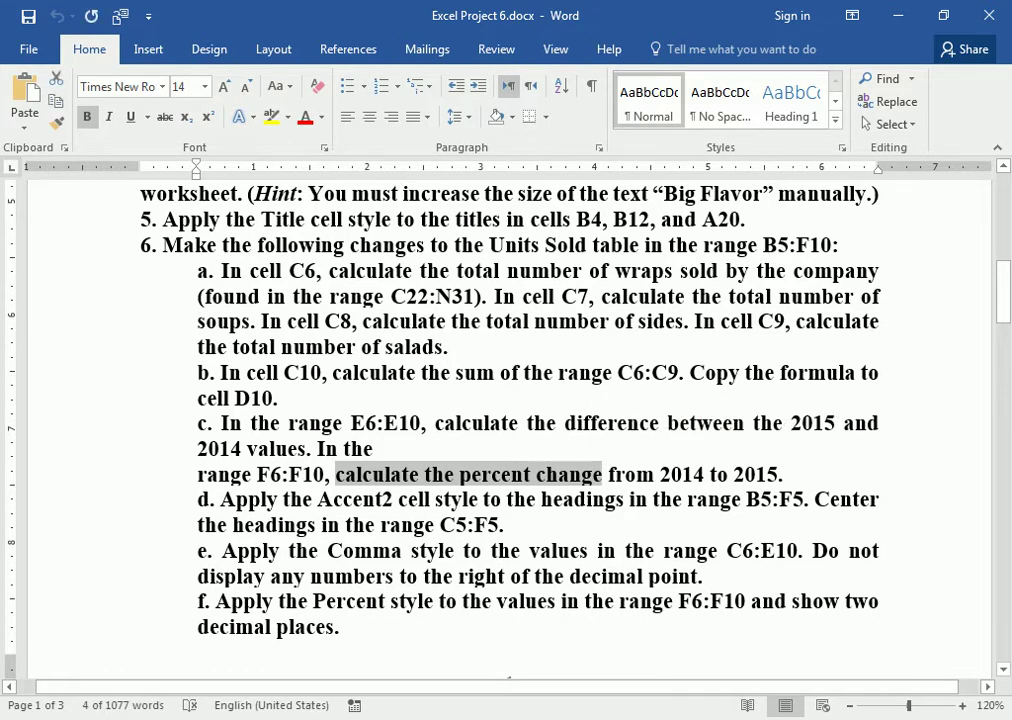
{"action": "right_click", "coordinate": [506, 474]}
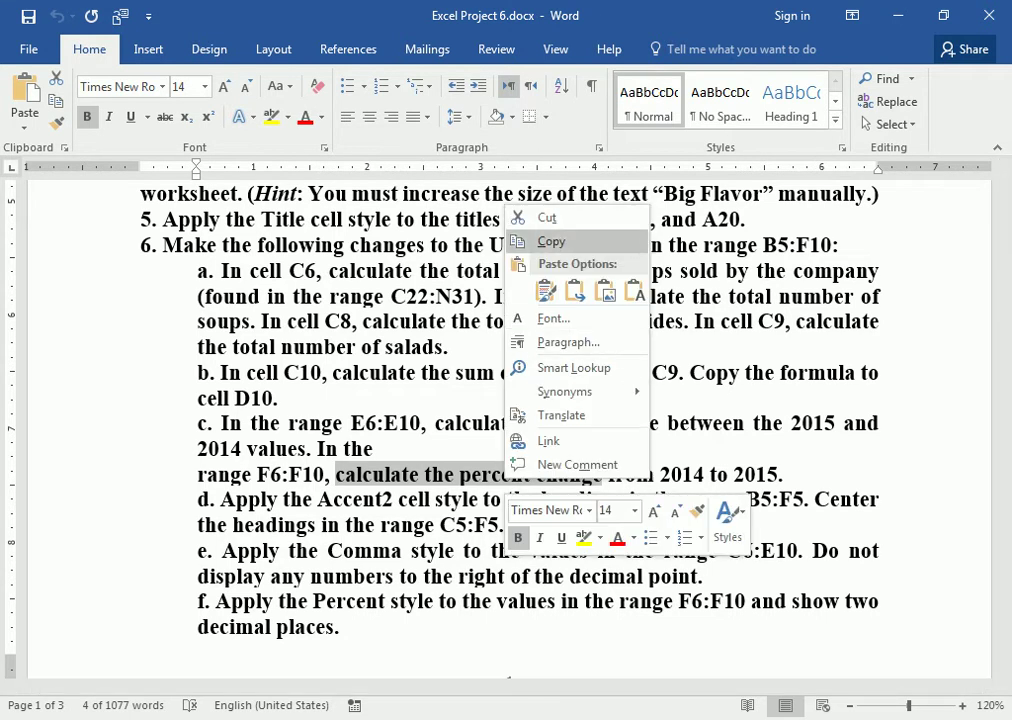
{"action": "left_click", "coordinate": [545, 241]}
Switch to the Chrome window showing the YouTube upload page
{"action": "key", "text": "alt+Tab"}
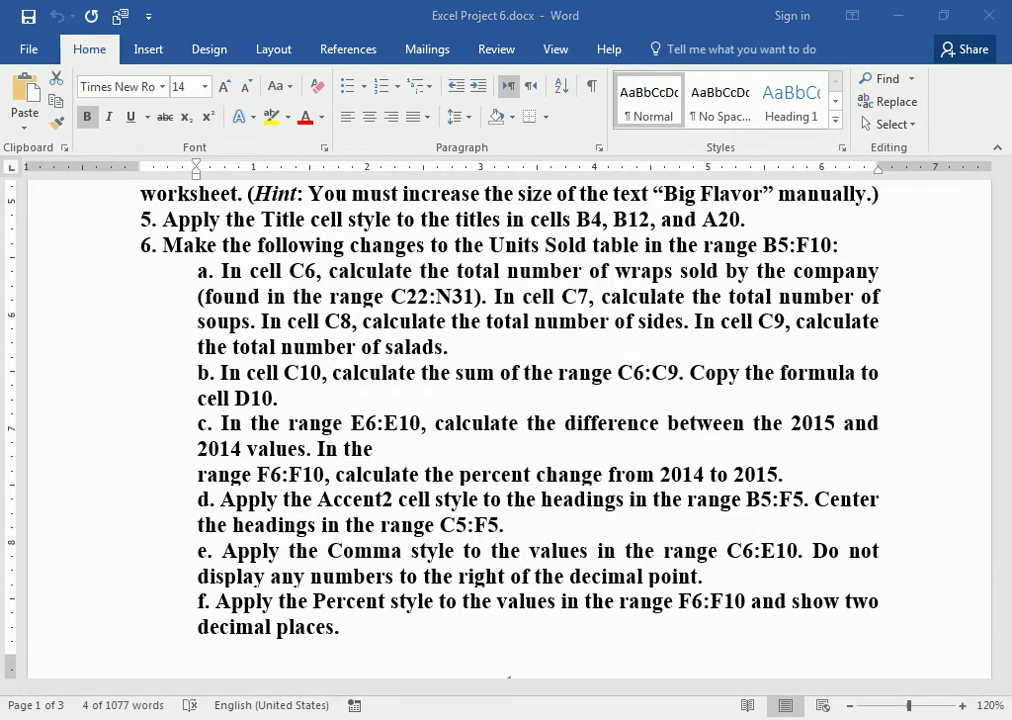
{"action": "key", "text": "alt+Tab"}
{"action": "key", "text": "Tab"}
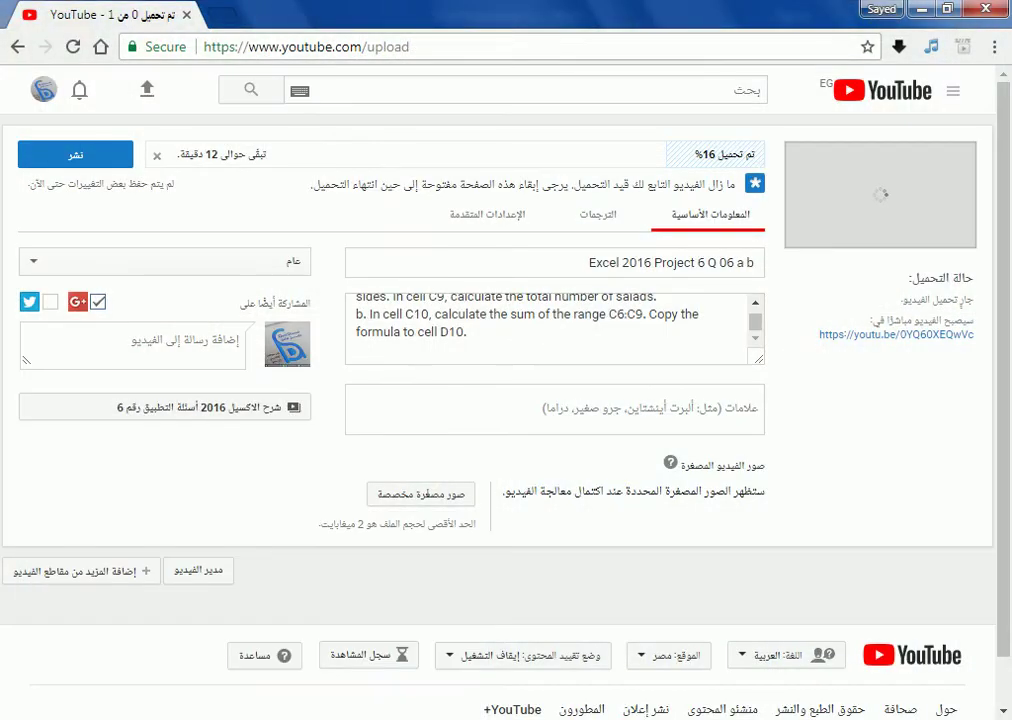
Open google.com.eg in a new tab and switch to the other Google account
{"action": "key", "text": "ctrl+t"}
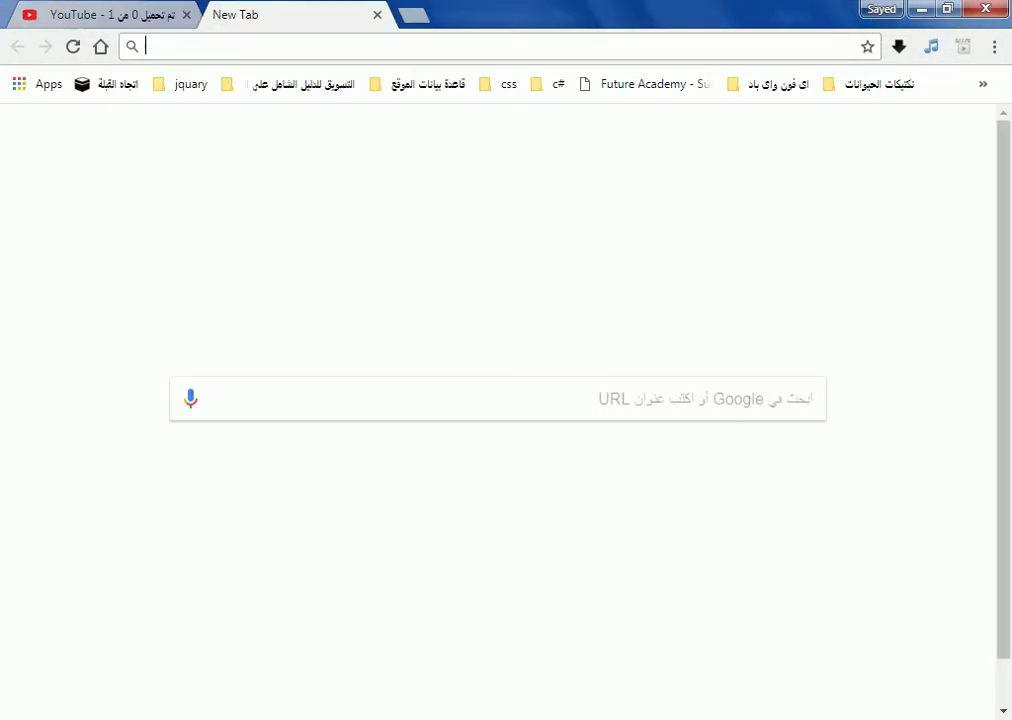
{"action": "type", "text": "ل"}
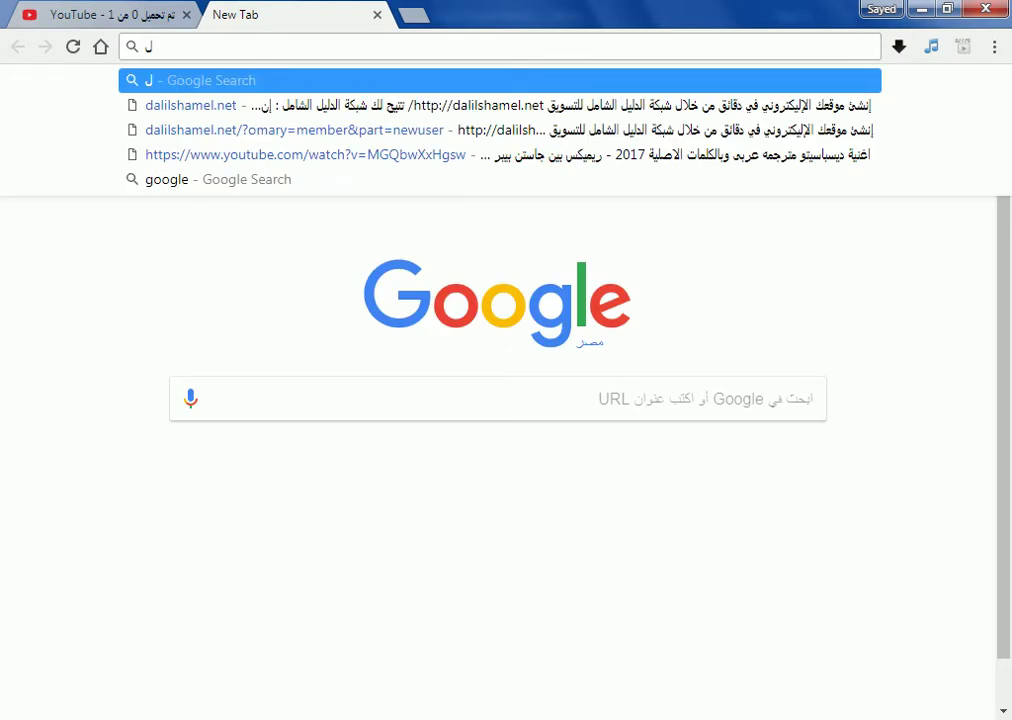
{"action": "key", "text": "BackSpace"}
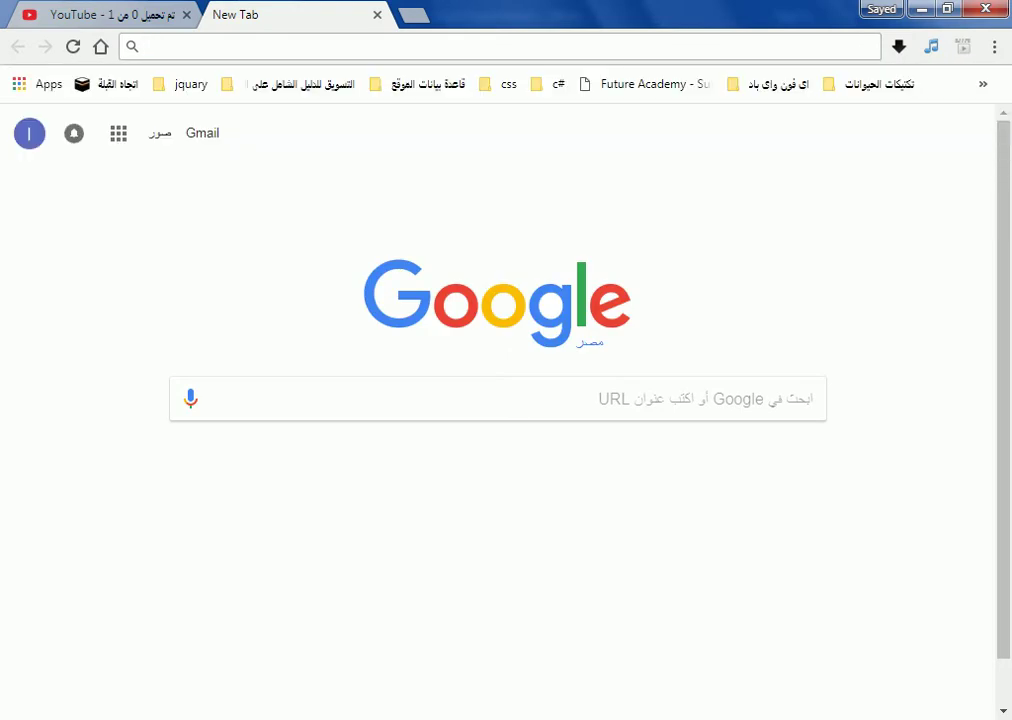
{"action": "type", "text": "google.com.eg"}
{"action": "key", "text": "Return"}
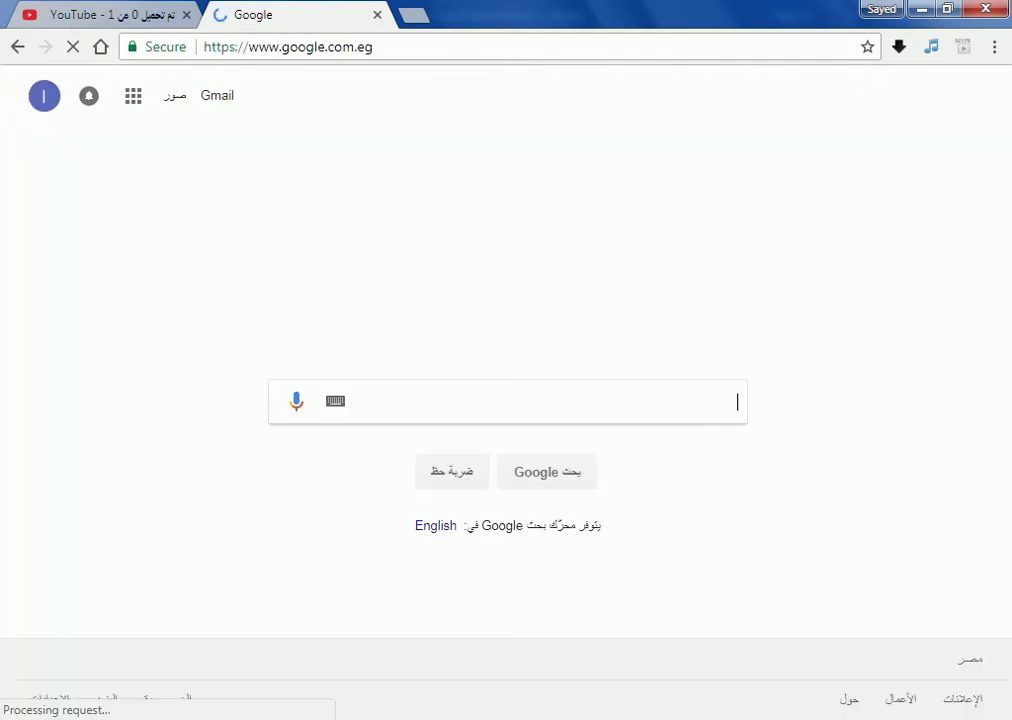
{"action": "left_click", "coordinate": [43, 96]}
{"action": "left_click", "coordinate": [205, 292]}
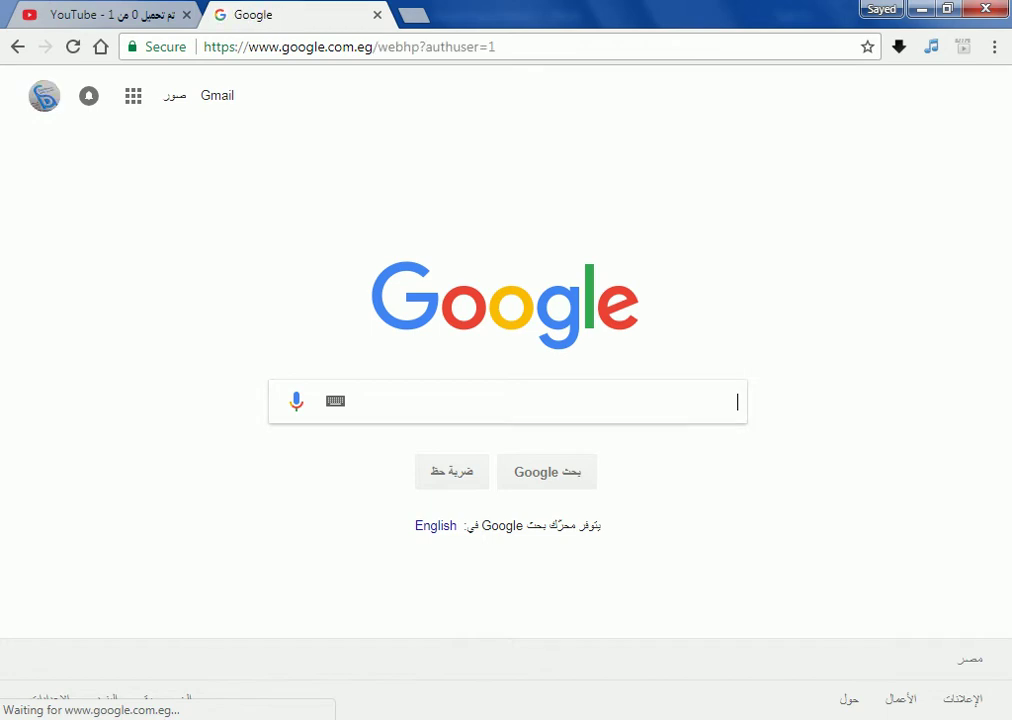
Search Google for the pasted phrase 'calculate the percent change'
{"action": "right_click", "coordinate": [656, 388]}
{"action": "key", "text": "ctrl+v"}
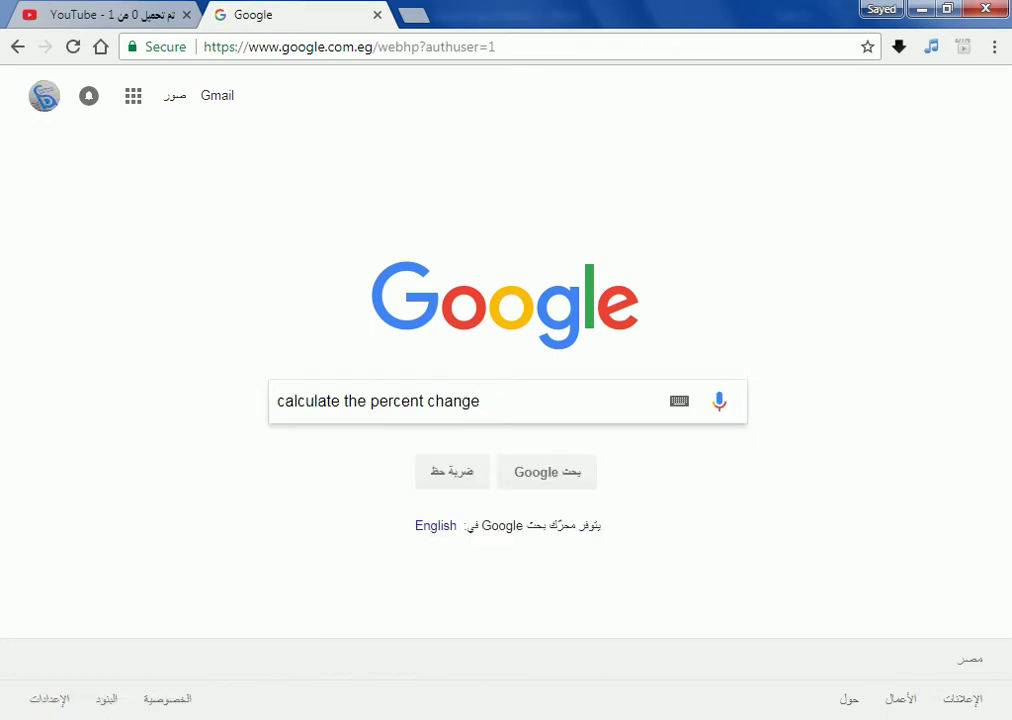
{"action": "key", "text": "Return"}
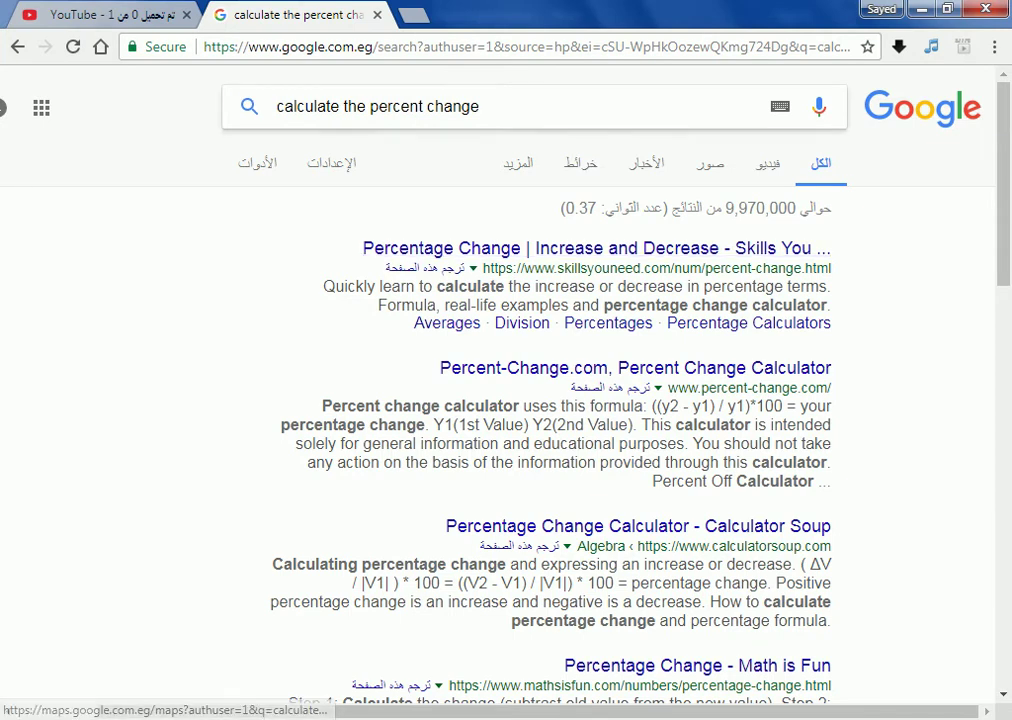
Refine to 'calculate the percent change in excel' and open Office Support, Excel Easy and Exceljet results in new tabs
{"action": "left_click", "coordinate": [480, 106]}
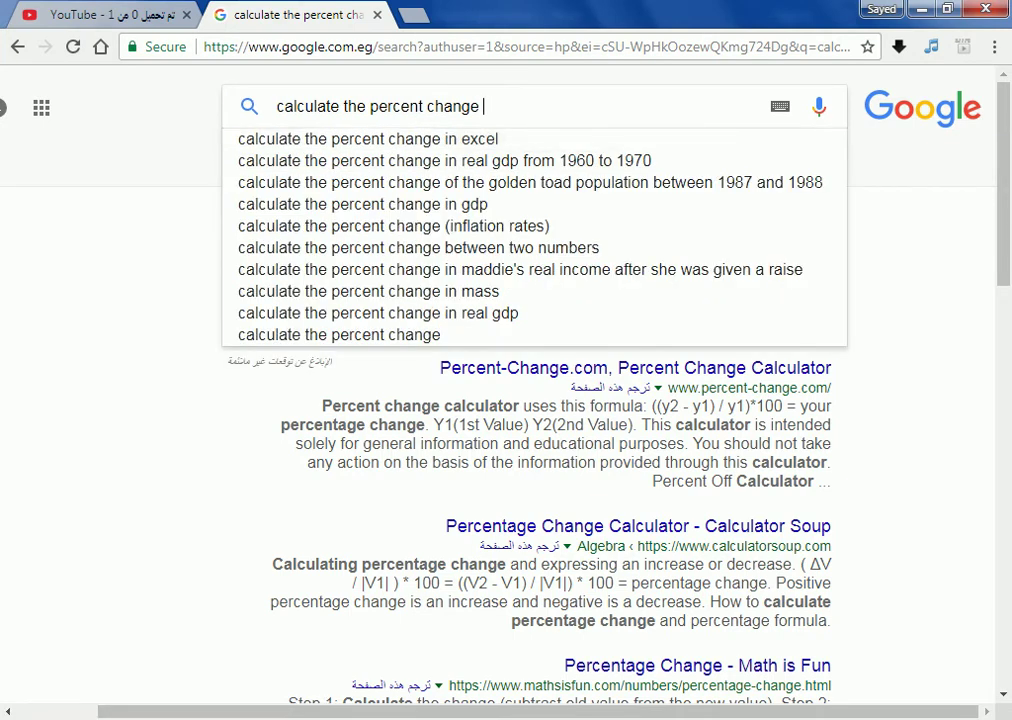
{"action": "left_click", "coordinate": [368, 139]}
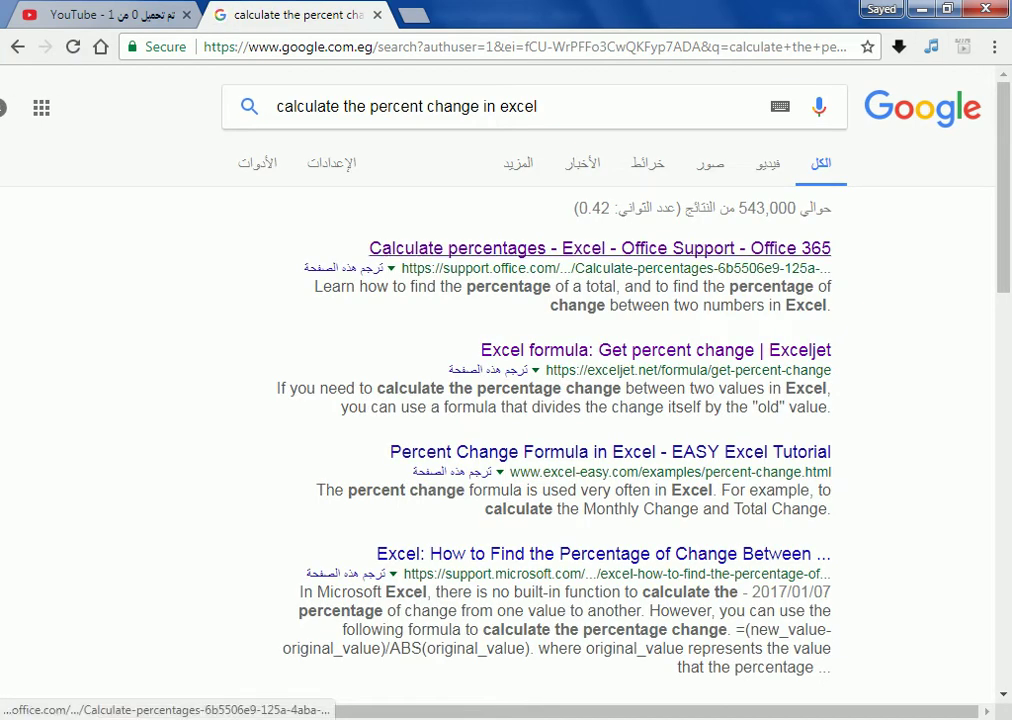
{"action": "right_click", "coordinate": [437, 251]}
{"action": "left_click", "coordinate": [517, 267]}
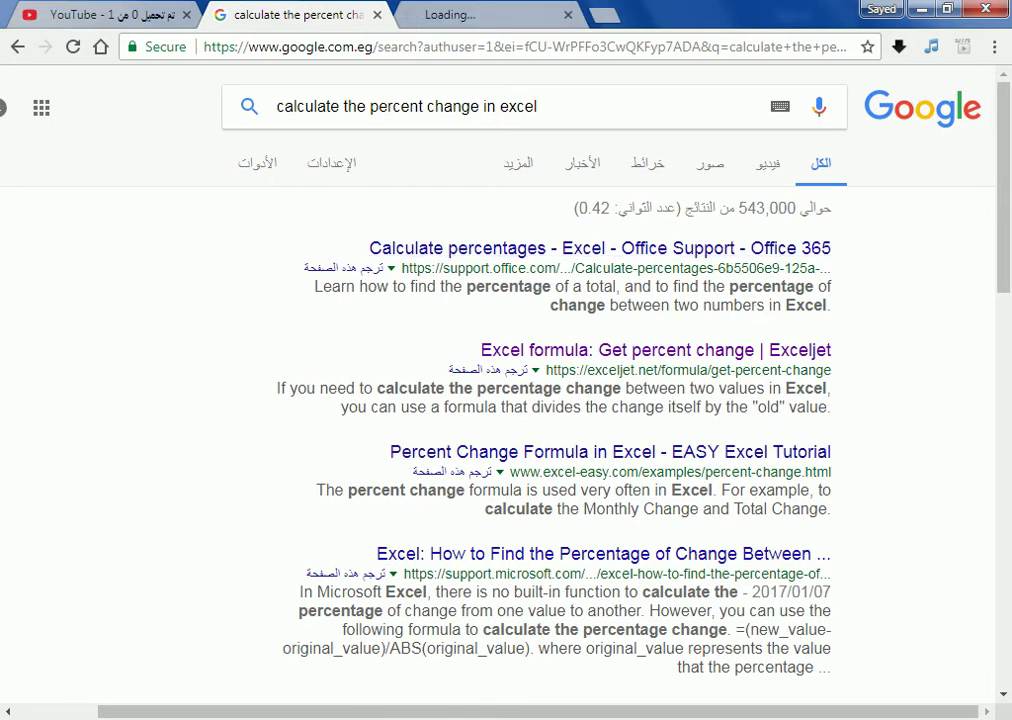
{"action": "right_click", "coordinate": [488, 452]}
{"action": "left_click", "coordinate": [567, 466]}
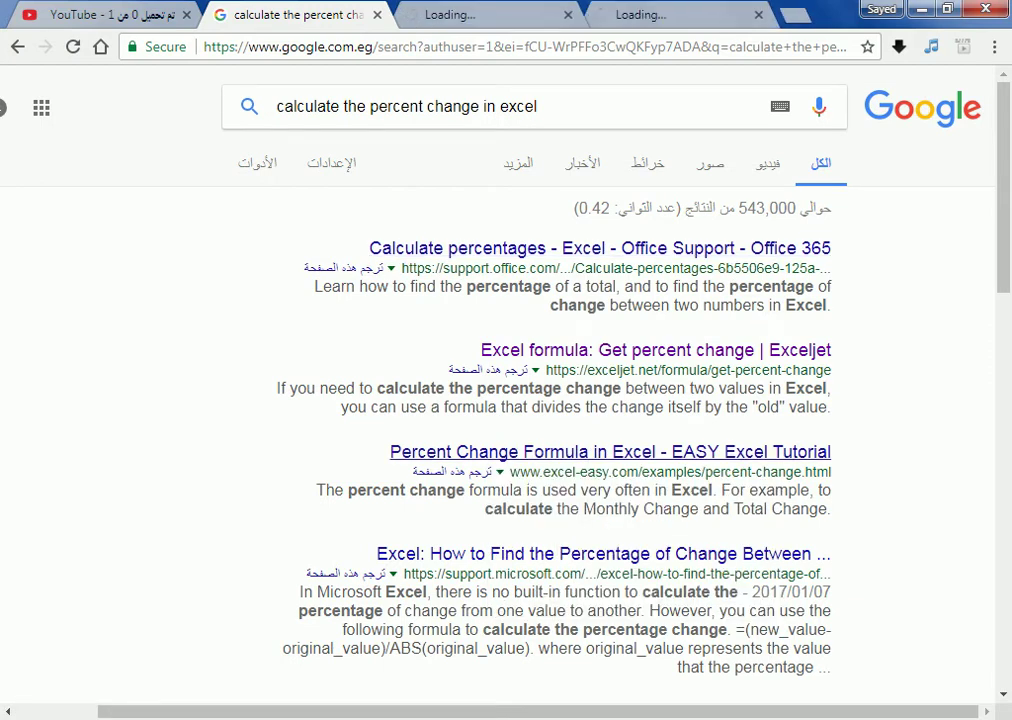
{"action": "right_click", "coordinate": [537, 349]}
{"action": "left_click", "coordinate": [600, 366]}
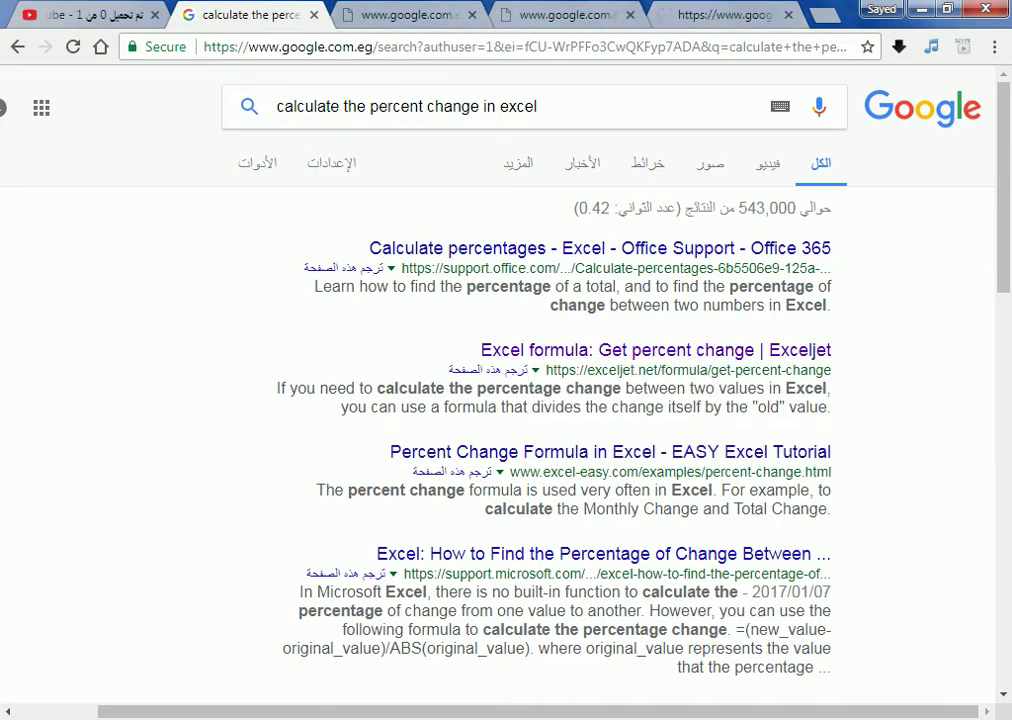
Cycle through the newly opened result tabs
{"action": "key", "text": "ctrl+Tab"}
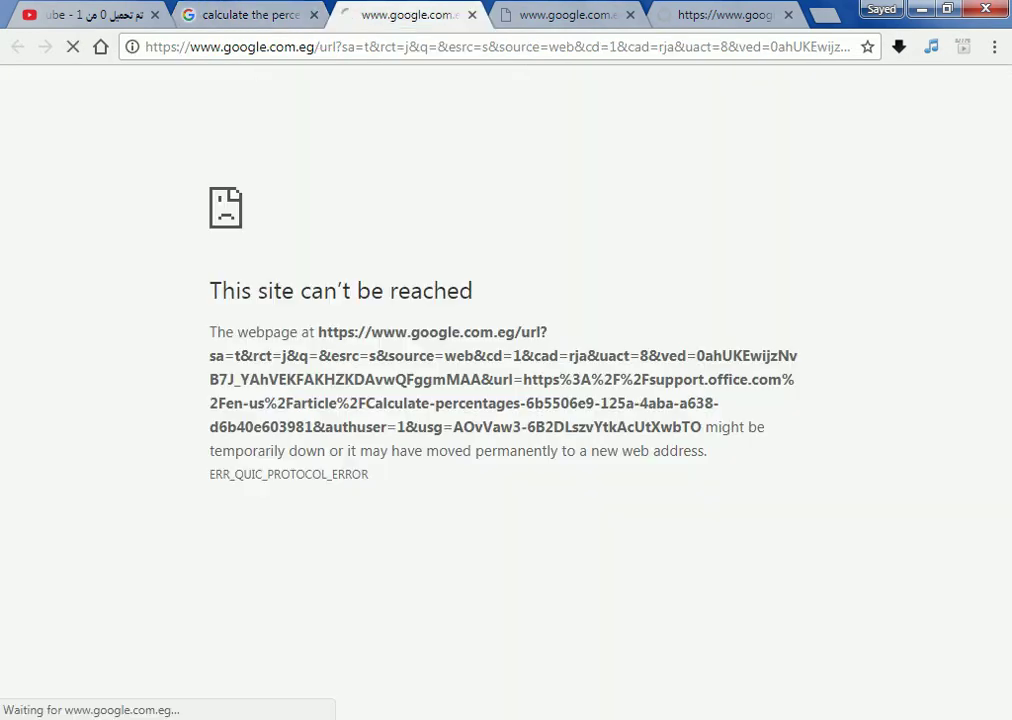
{"action": "key", "text": "ctrl+Tab"}
{"action": "key", "text": "ctrl+Tab"}
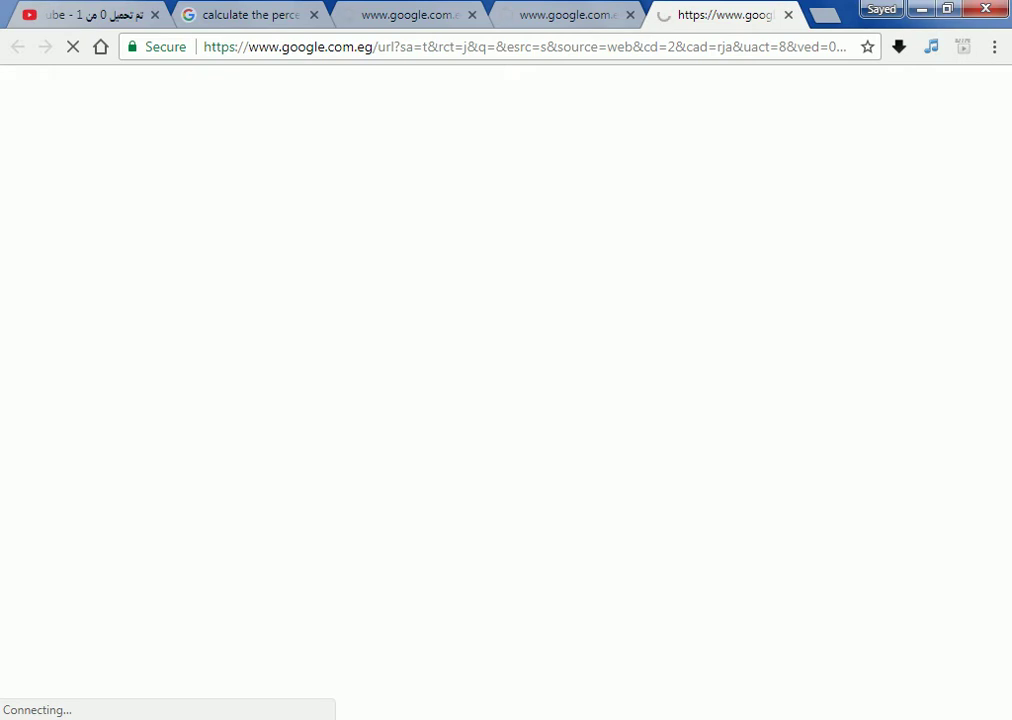
{"action": "mouse_move", "coordinate": [238, 718]}
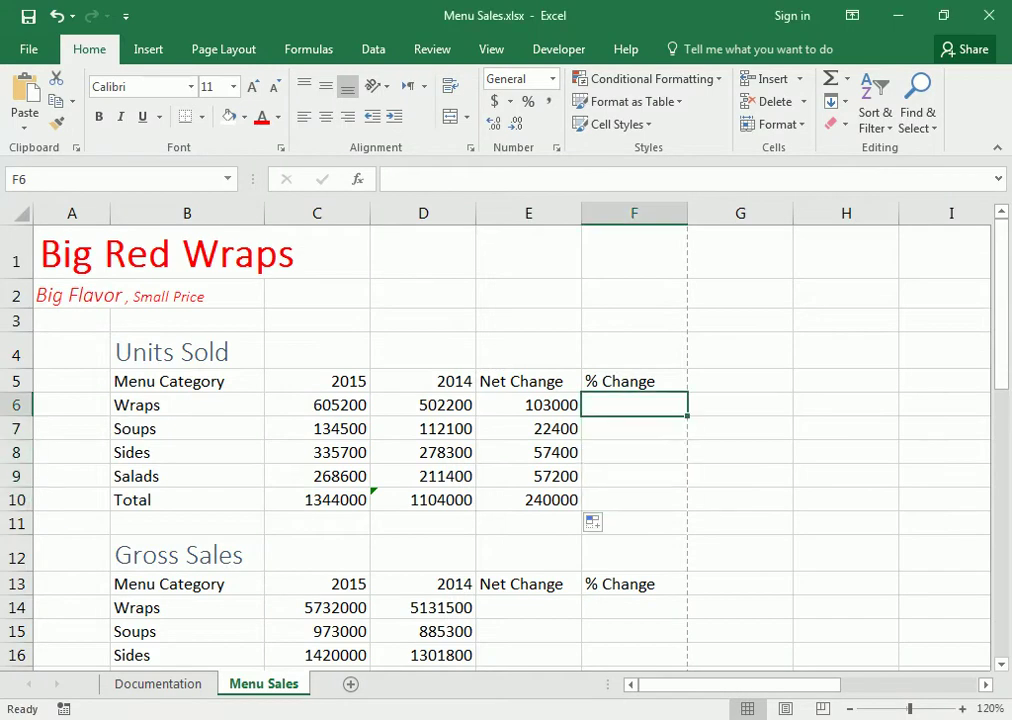
Compare the Wraps 2015 and 2014 figures beside empty F6, then bring back the Chrome results window
{"action": "left_click", "coordinate": [423, 405]}
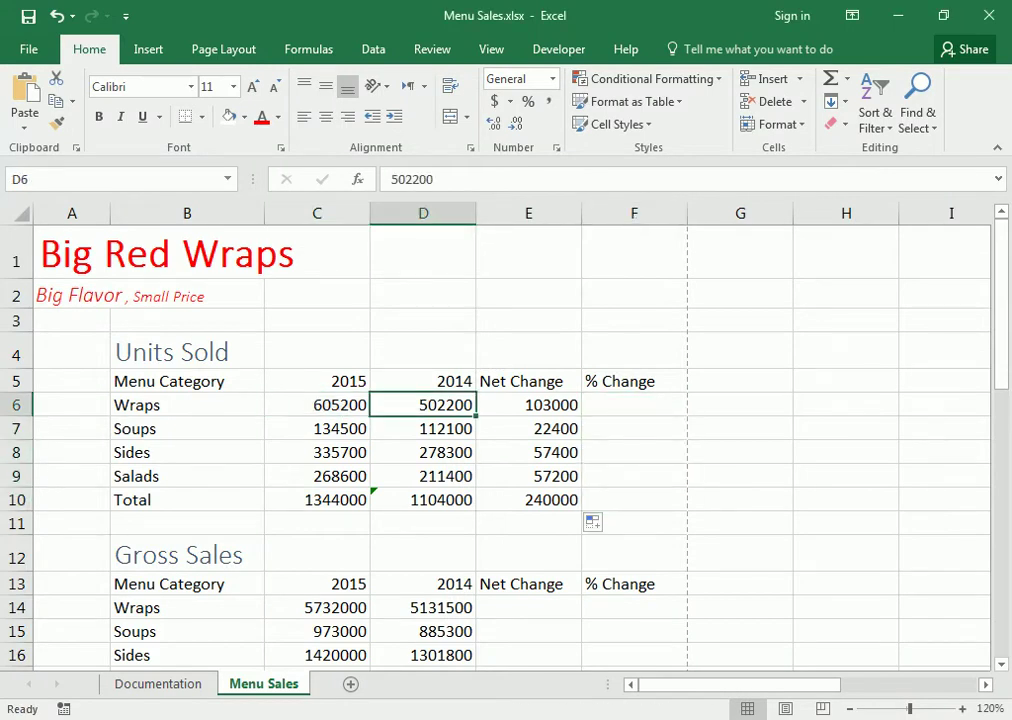
{"action": "left_click_drag", "start_coordinate": [423, 405], "coordinate": [323, 405]}
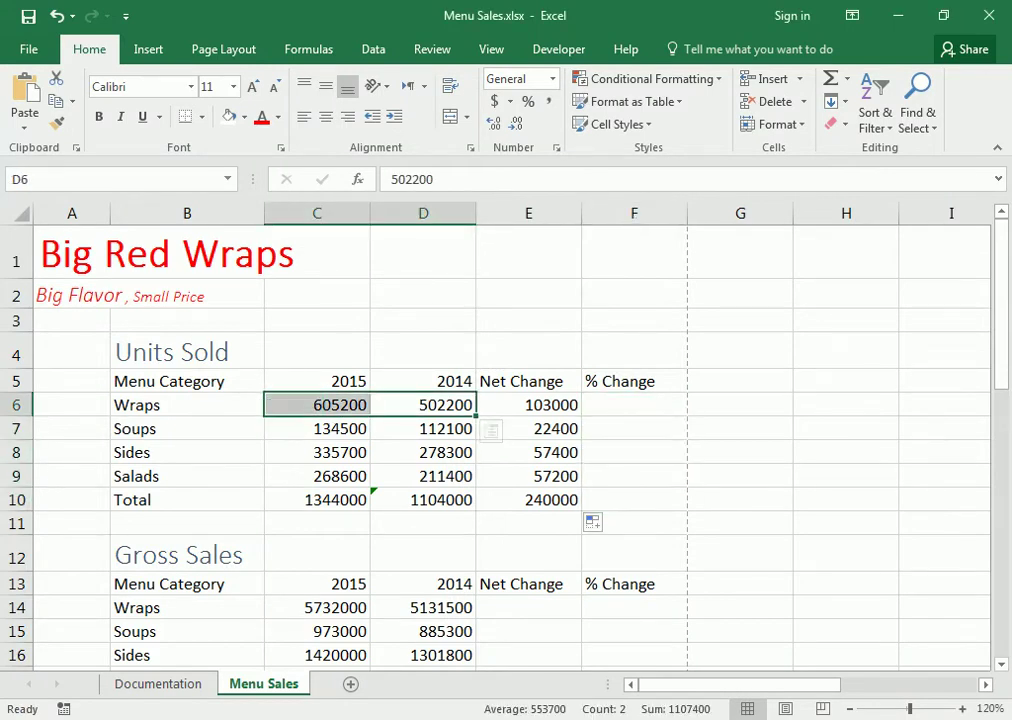
{"action": "left_click", "coordinate": [634, 405]}
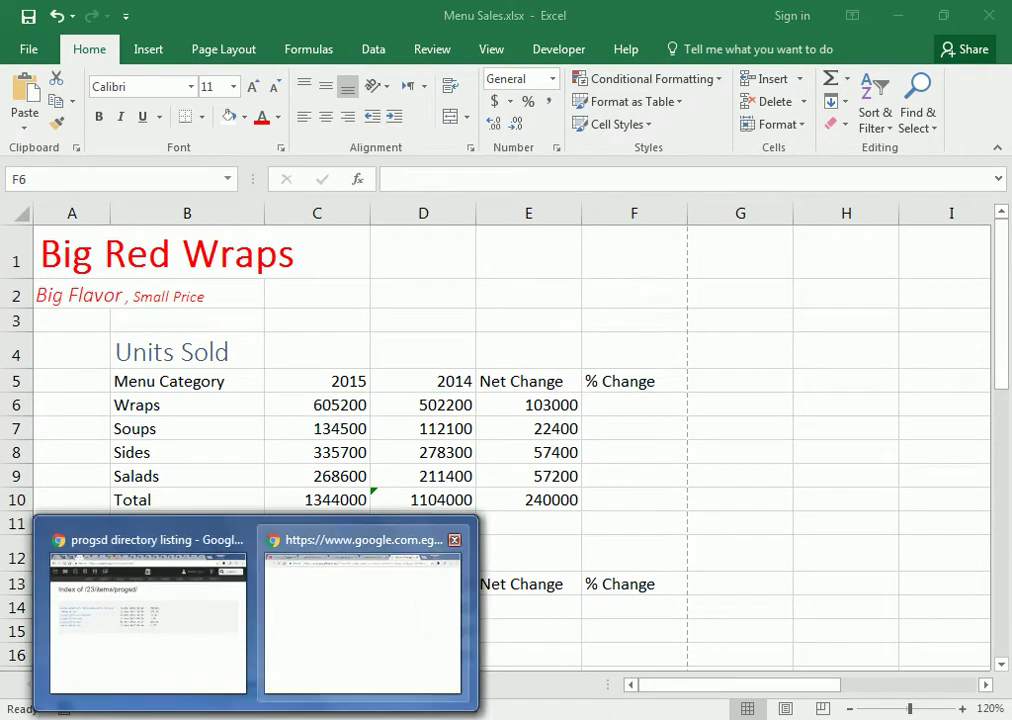
{"action": "left_click", "coordinate": [364, 600]}
Check the Excel Easy and Office Support tabs, reload the Office Support address, and return to Excel
{"action": "key", "text": "ctrl+3"}
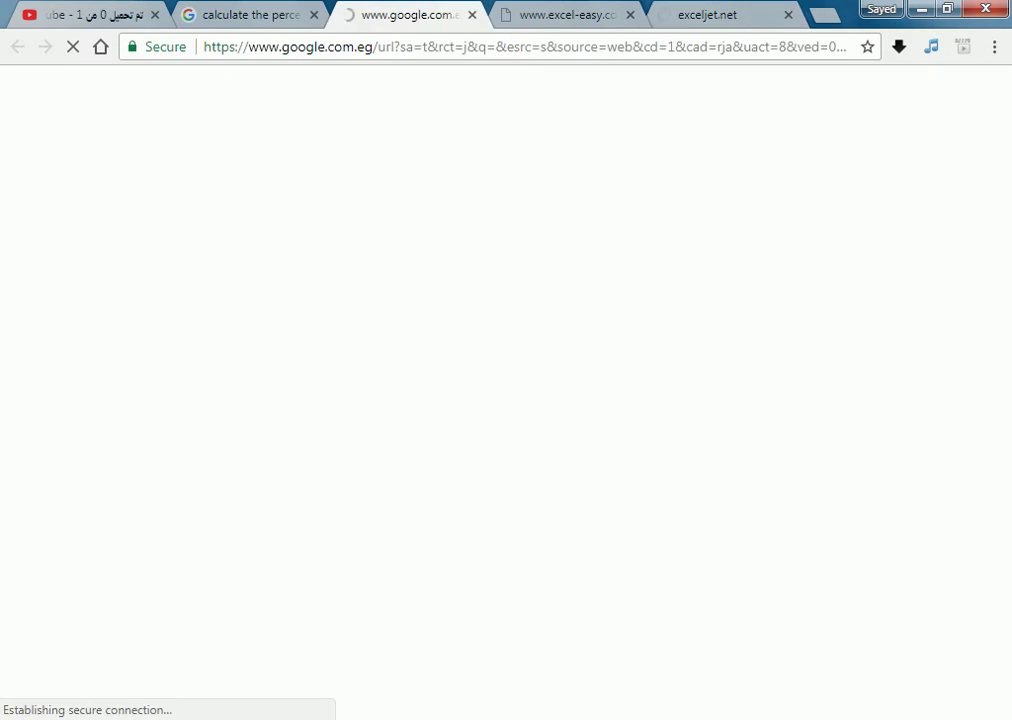
{"action": "key", "text": "ctrl+Tab"}
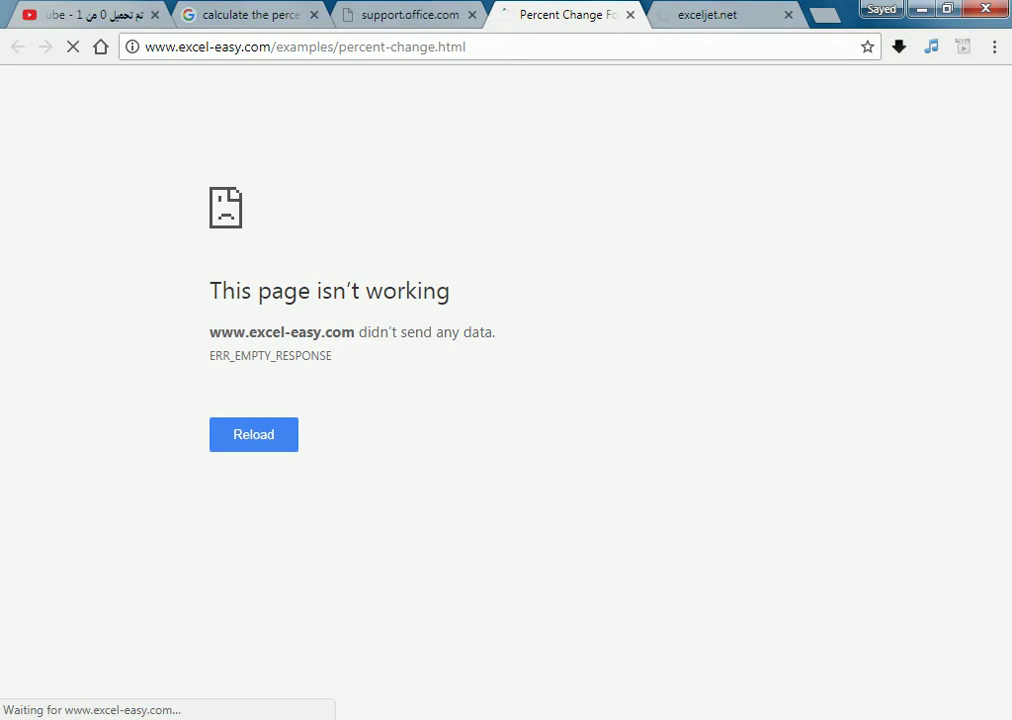
{"action": "key", "text": "ctrl+shift+Tab"}
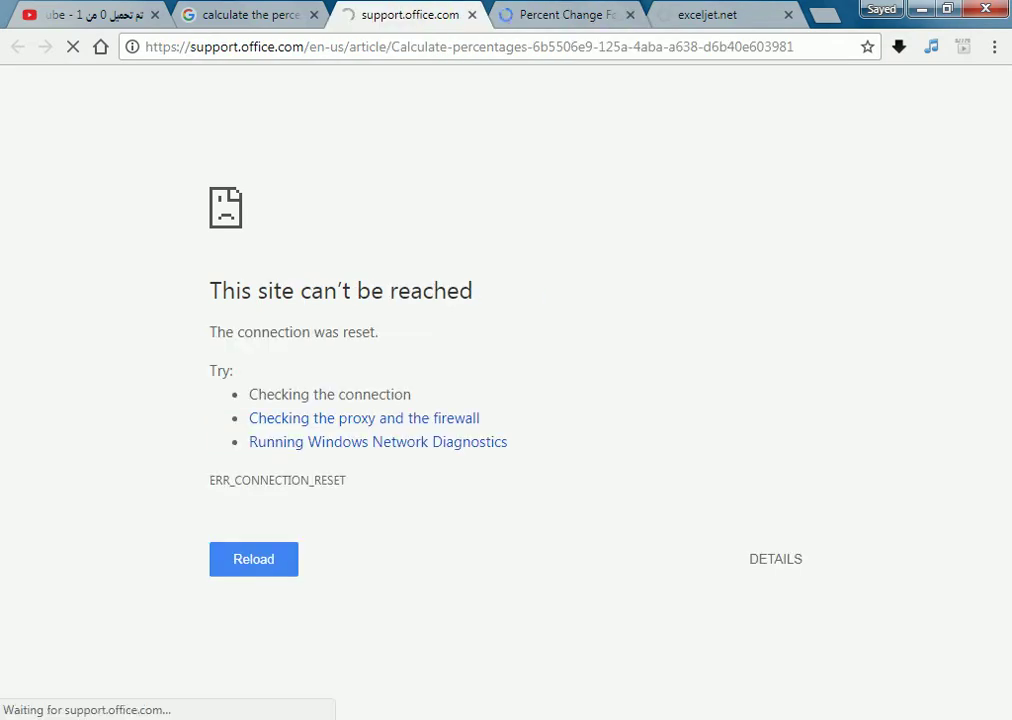
{"action": "key", "text": "ctrl+l"}
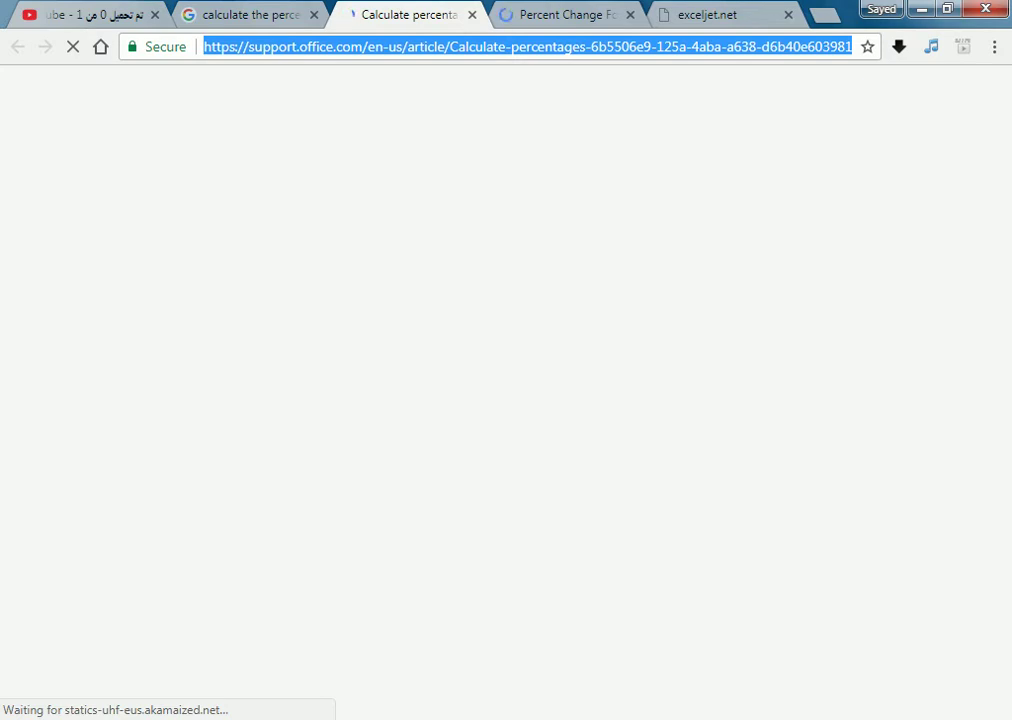
{"action": "mouse_move", "coordinate": [409, 719]}
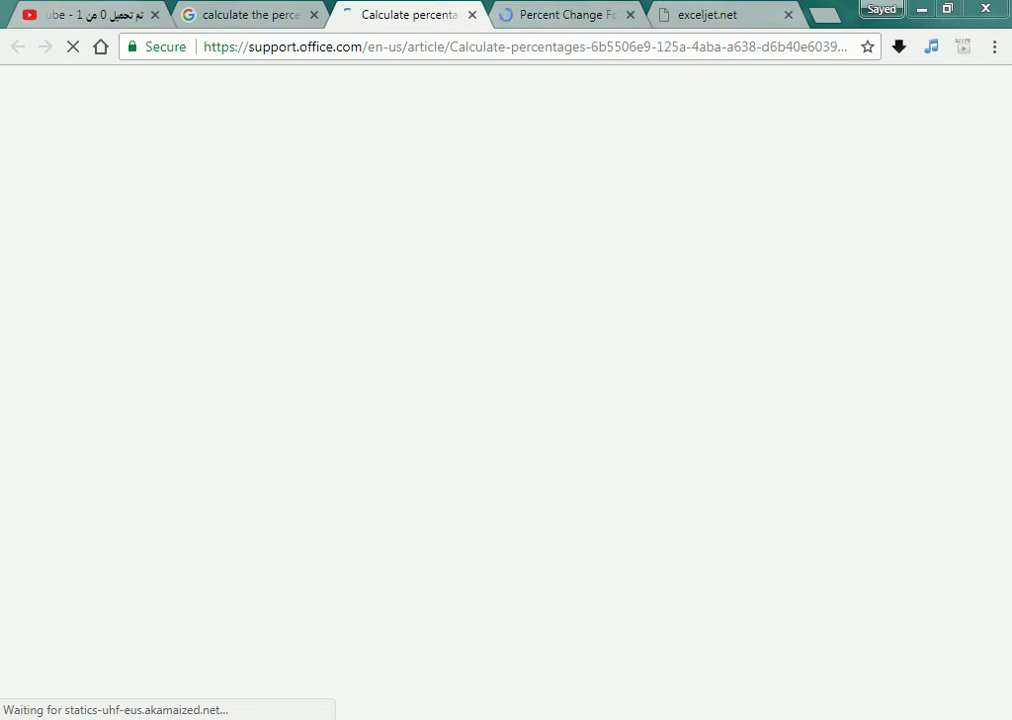
{"action": "mouse_move", "coordinate": [235, 719]}
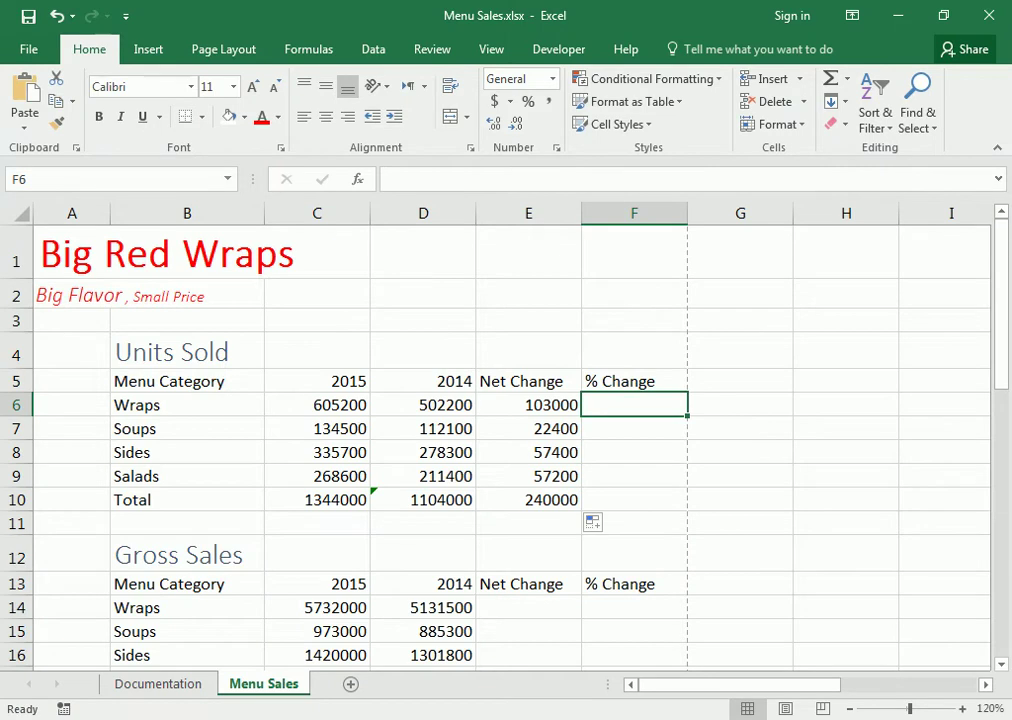
{"action": "type", "text": "="}
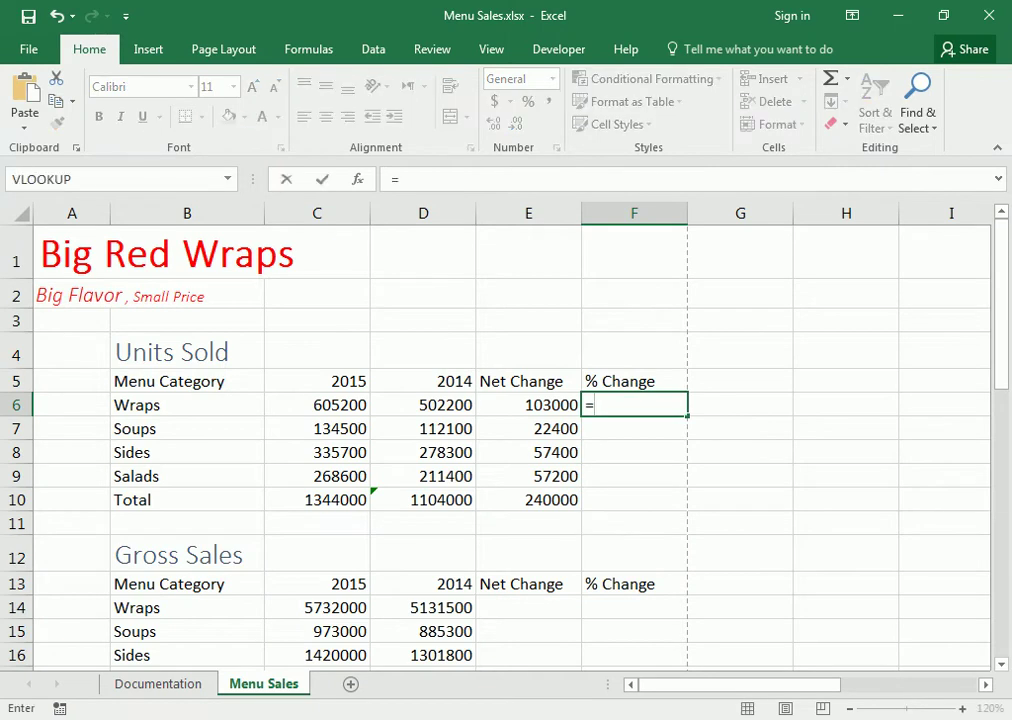
{"action": "type", "text": "("}
{"action": "left_click", "coordinate": [423, 405]}
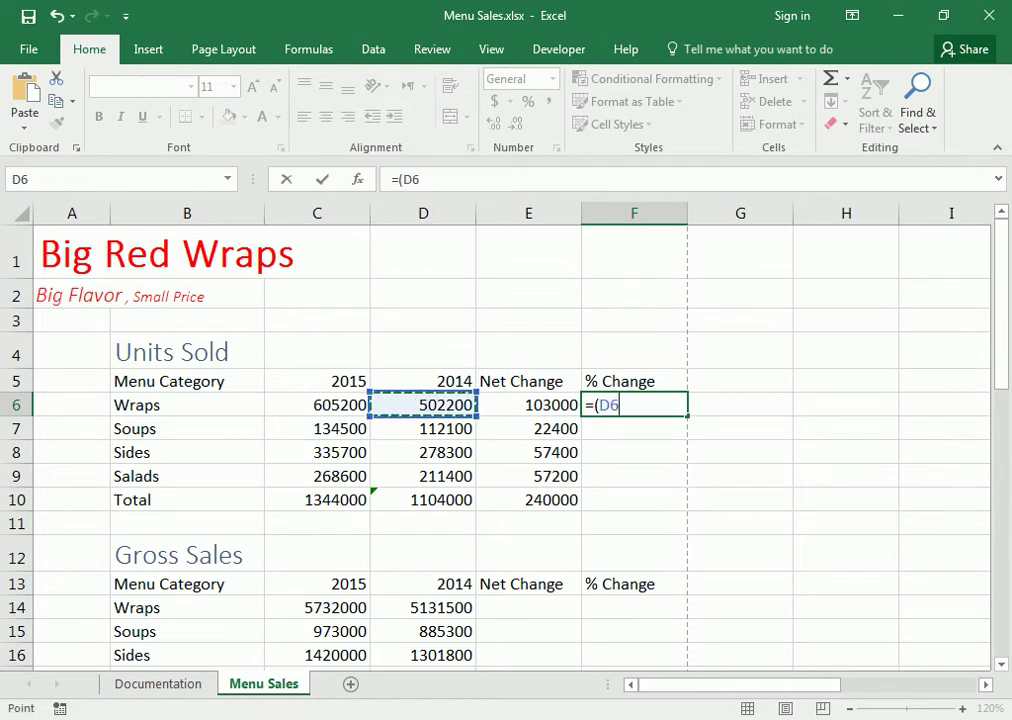
{"action": "type", "text": "-"}
{"action": "left_click", "coordinate": [317, 405]}
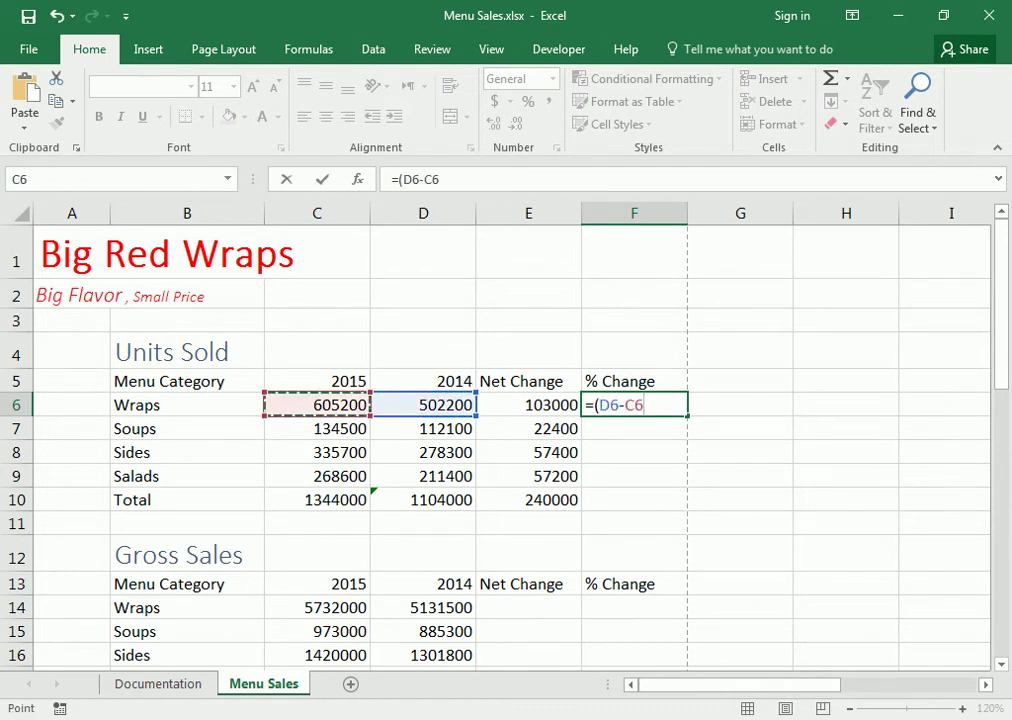
{"action": "type", "text": ")"}
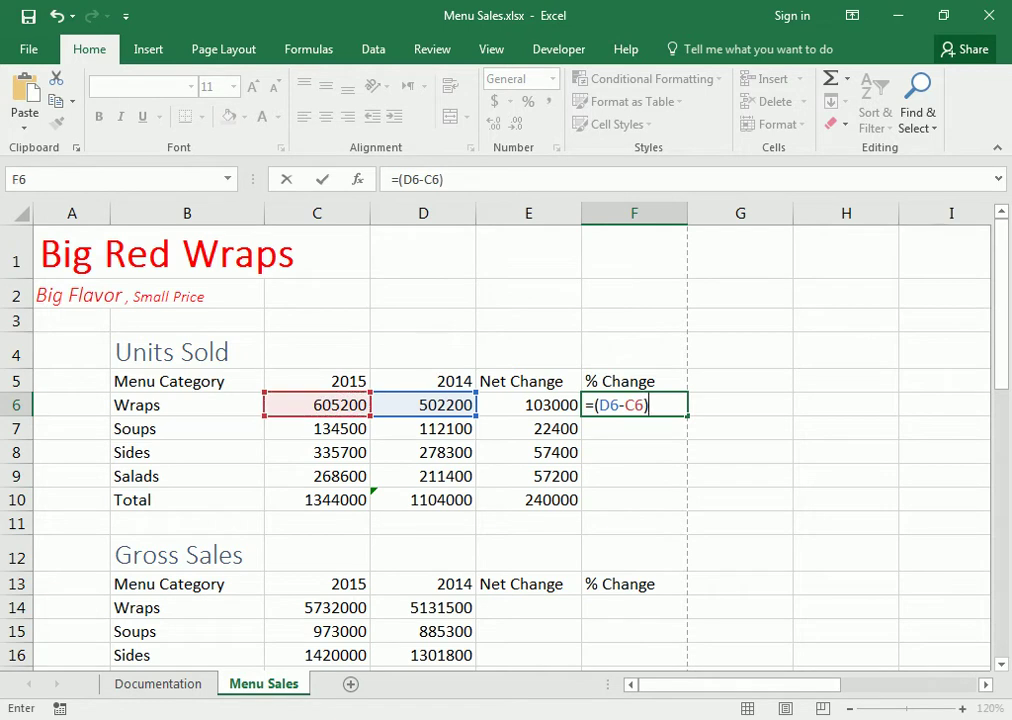
{"action": "type", "text": "/"}
{"action": "left_click", "coordinate": [423, 405]}
{"action": "key", "text": "Return"}
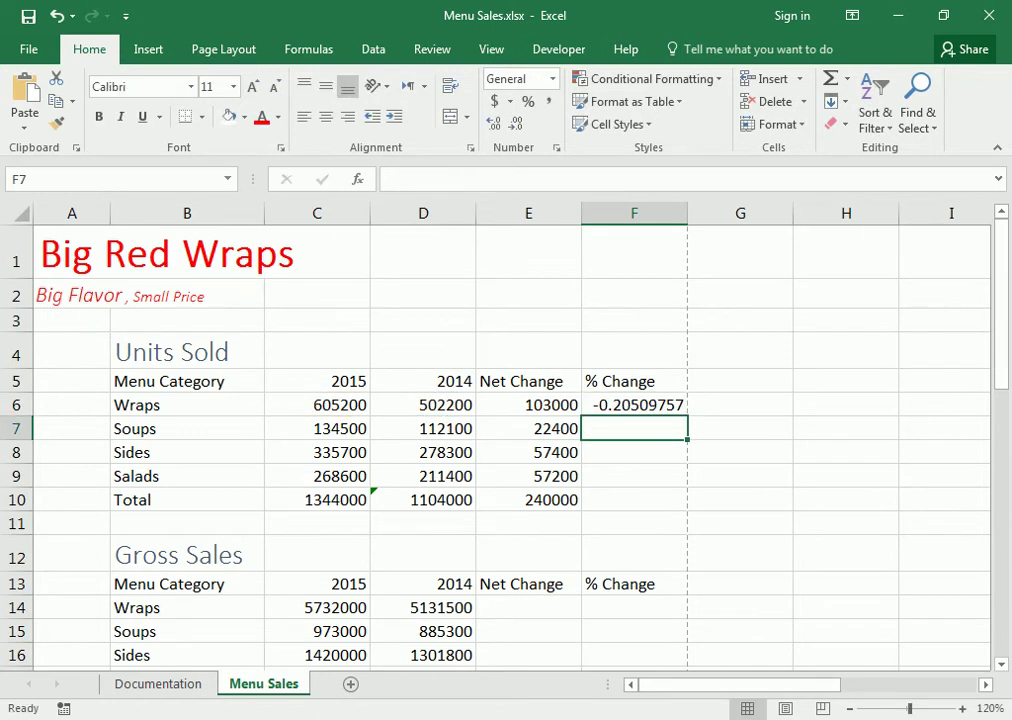
{"action": "left_click", "coordinate": [634, 405]}
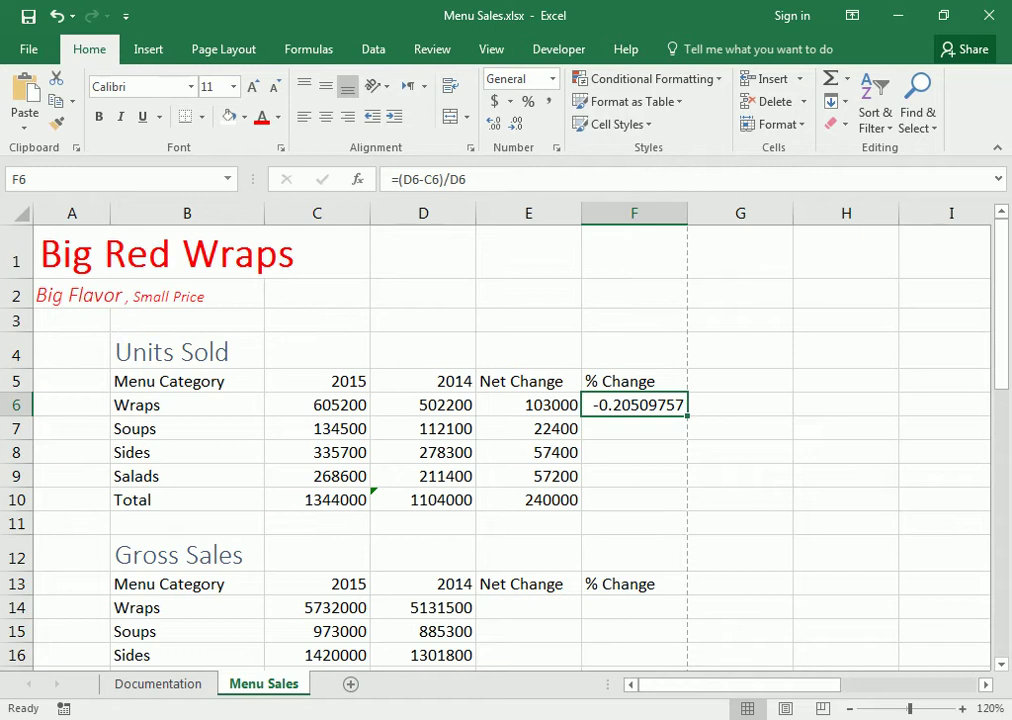
{"action": "key", "text": "Delete"}
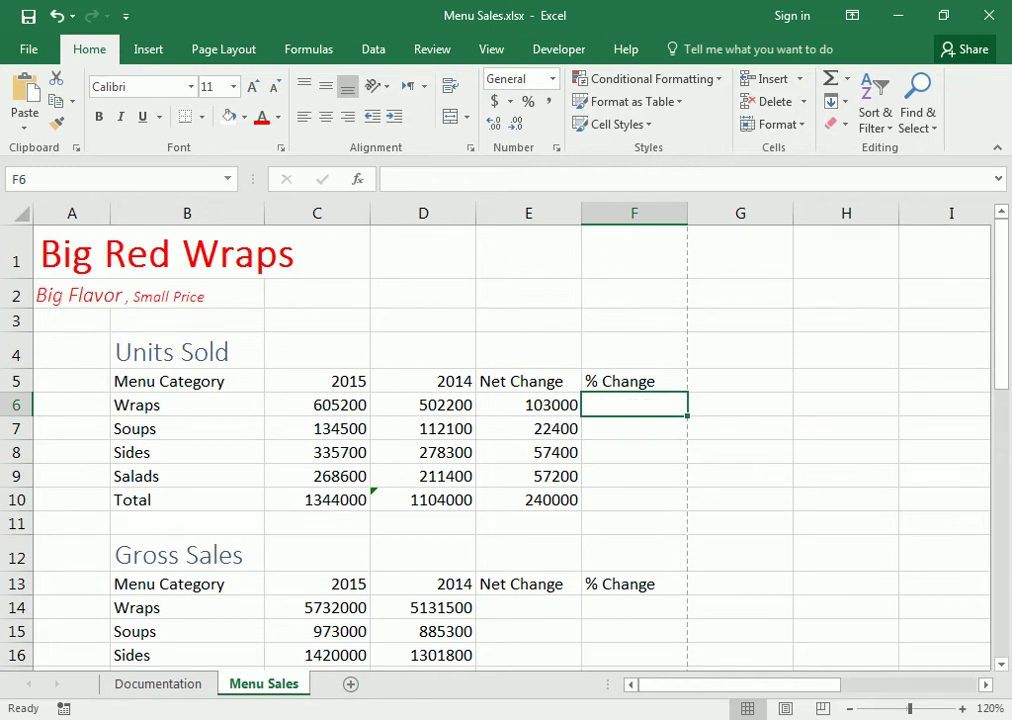
{"action": "left_click", "coordinate": [256, 719]}
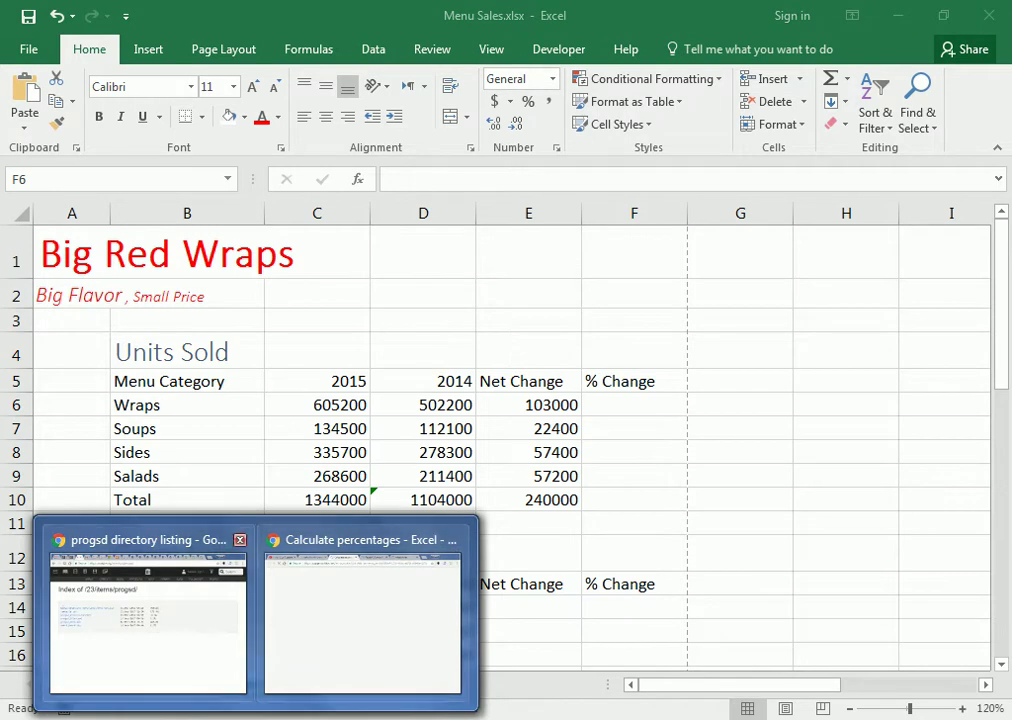
{"action": "left_click", "coordinate": [148, 620]}
{"action": "left_click", "coordinate": [256, 719]}
{"action": "left_click", "coordinate": [361, 605]}
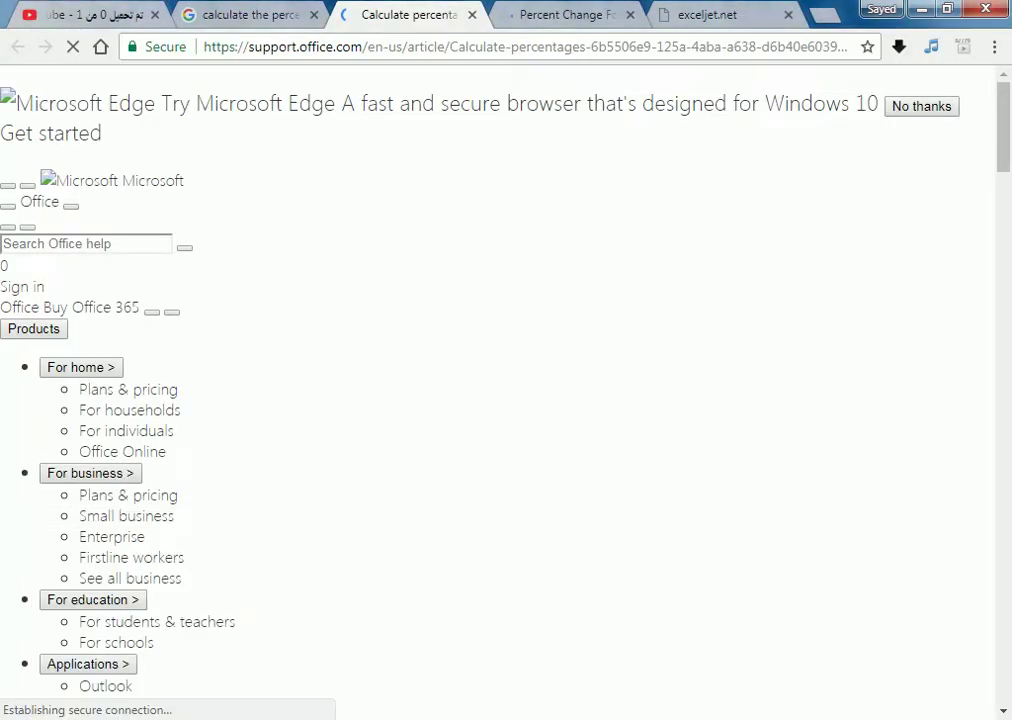
{"action": "key", "text": "ctrl+Tab"}
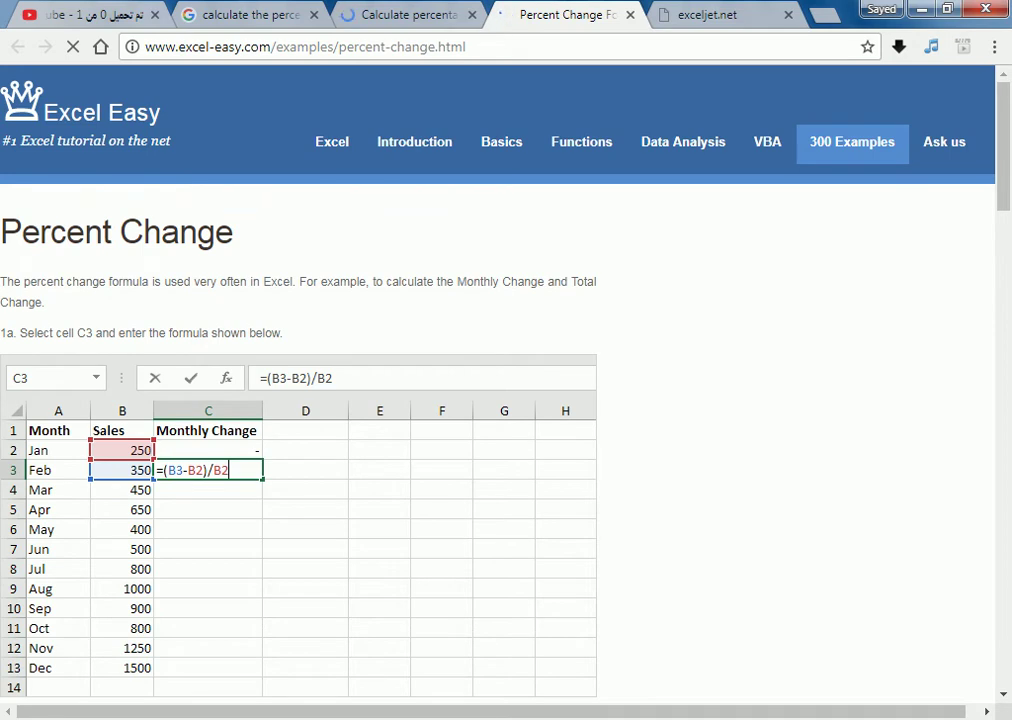
{"action": "scroll", "coordinate": [500, 400], "scroll_direction": "down", "scroll_amount": 1}
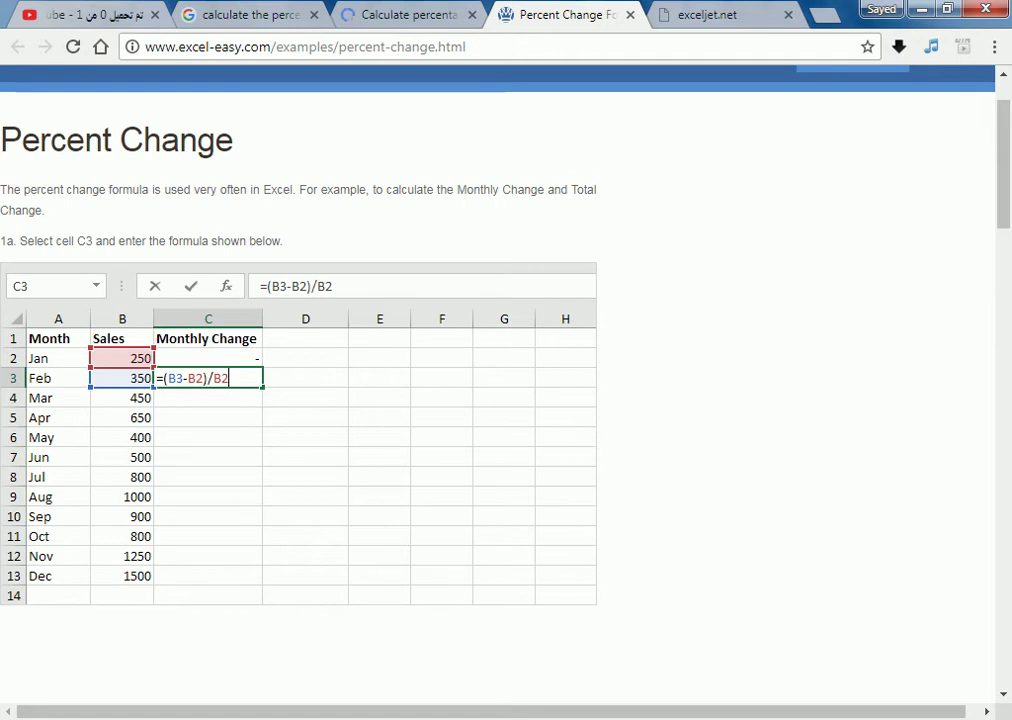
{"action": "left_click_drag", "start_coordinate": [193, 189], "coordinate": [252, 189]}
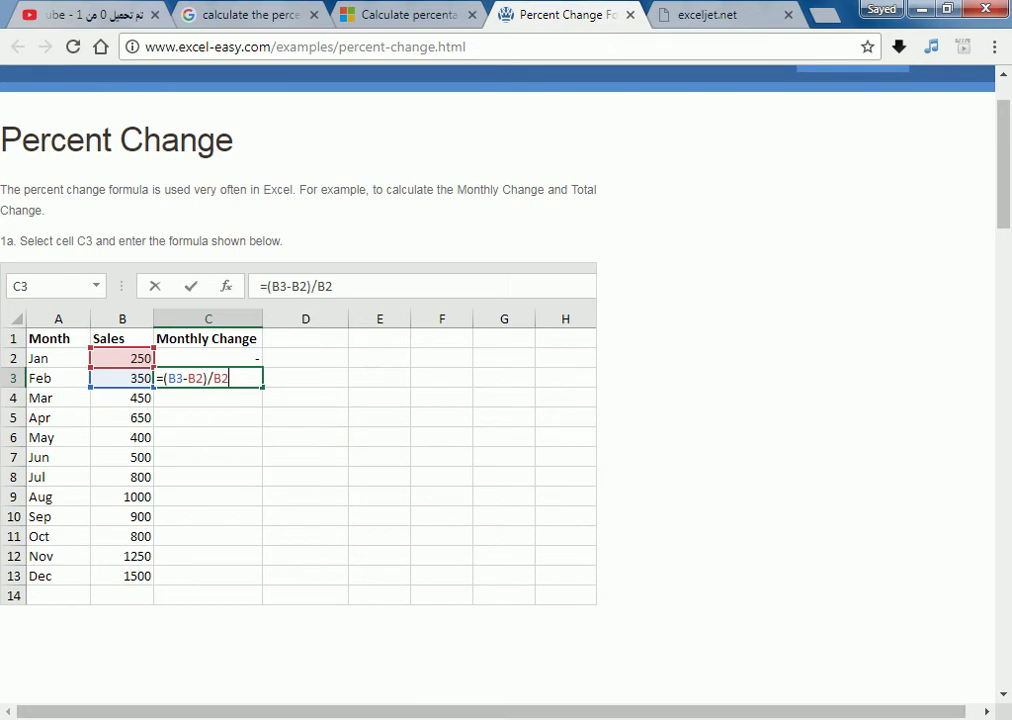
Enter =(C6-D6)/D6 in F6 for the Wraps percent change
{"action": "mouse_move", "coordinate": [470, 715]}
{"action": "left_click", "coordinate": [300, 715]}
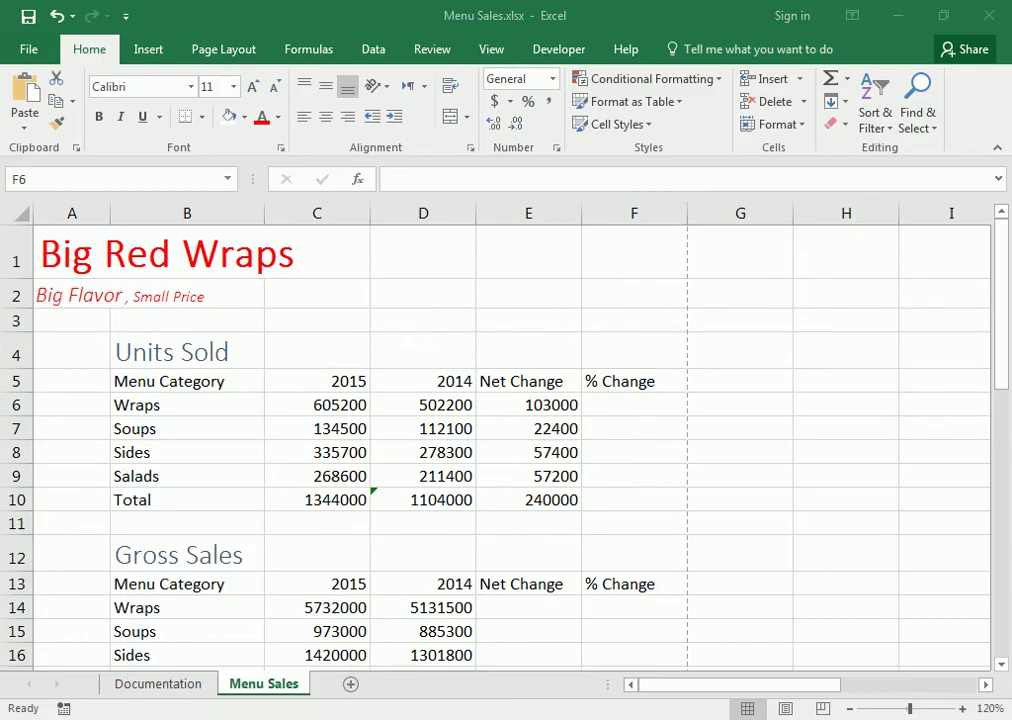
{"action": "type", "text": "="}
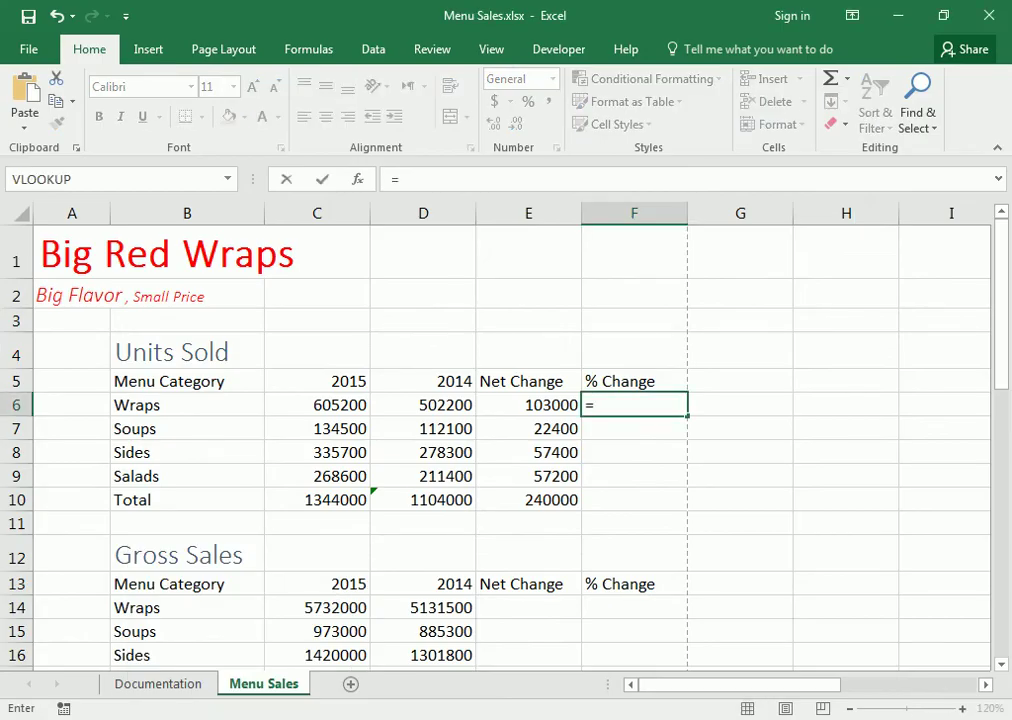
{"action": "type", "text": "("}
{"action": "left_click", "coordinate": [317, 405]}
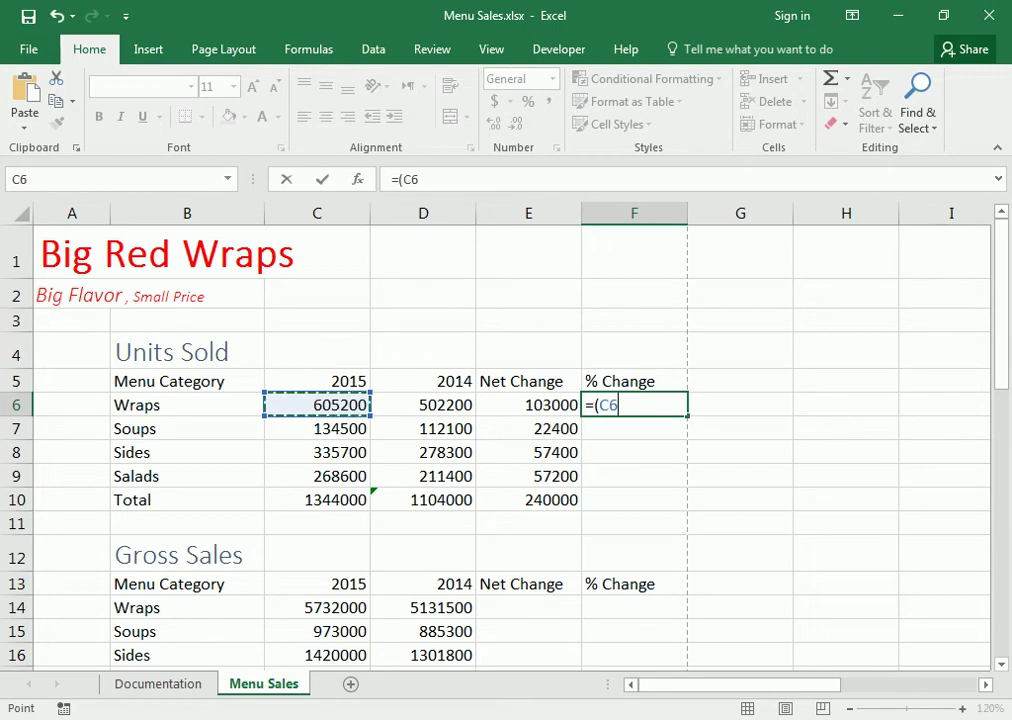
{"action": "type", "text": "-"}
{"action": "left_click", "coordinate": [423, 405]}
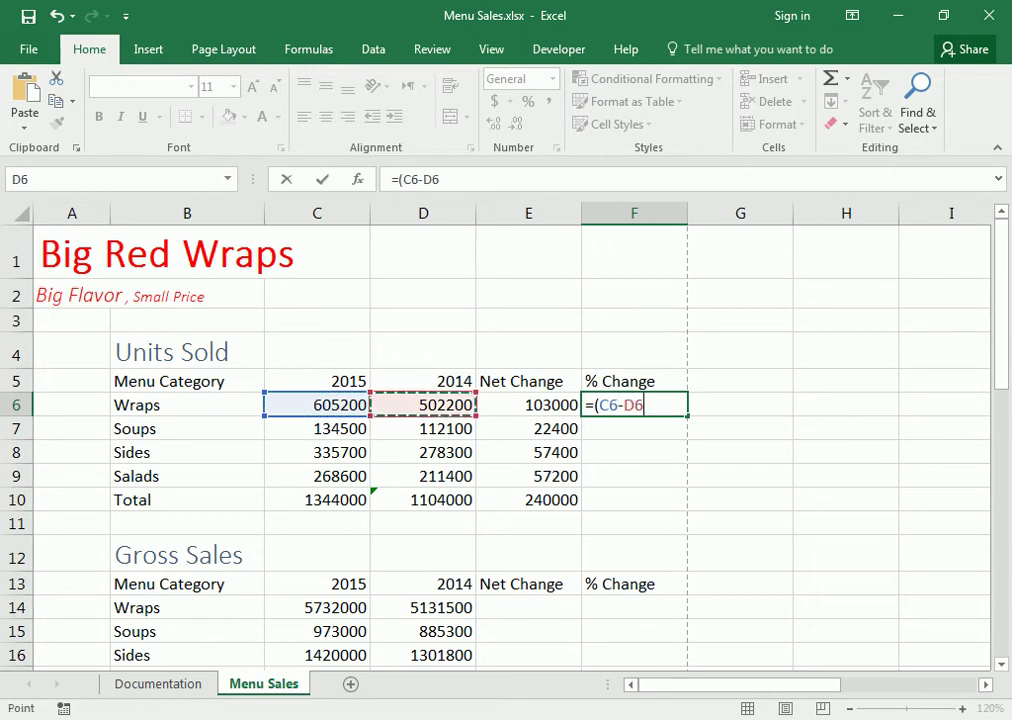
{"action": "type", "text": ")/"}
{"action": "left_click", "coordinate": [423, 405]}
{"action": "key", "text": "Return"}
Try Percent Style on F6, then undo it so it shows 0.205097571
{"action": "left_click", "coordinate": [634, 405]}
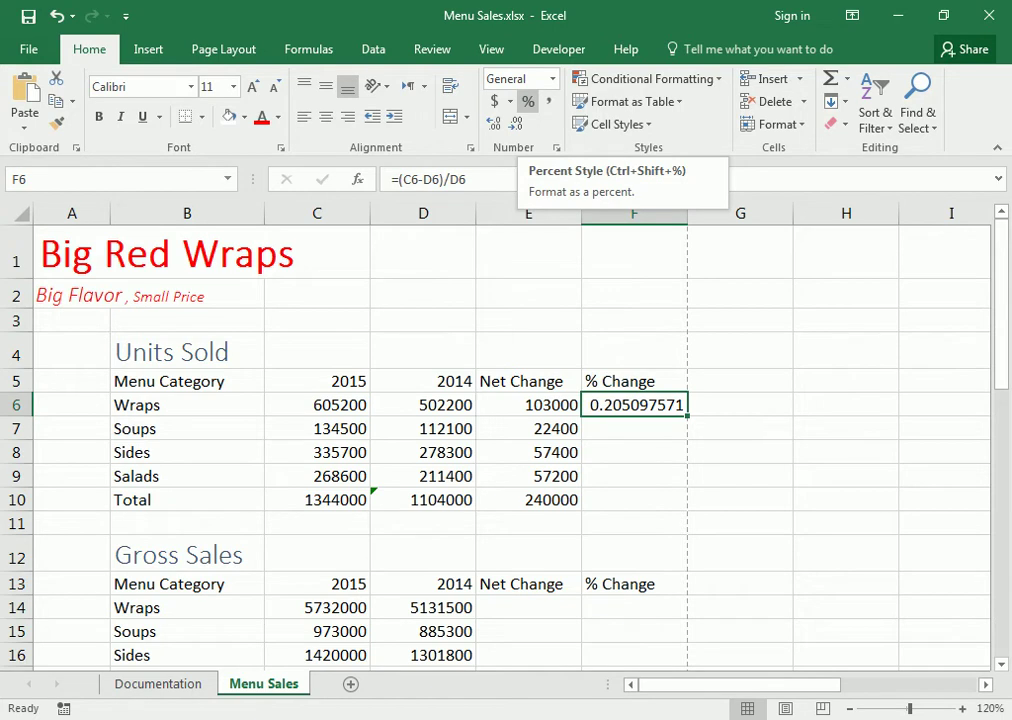
{"action": "left_click", "coordinate": [528, 101]}
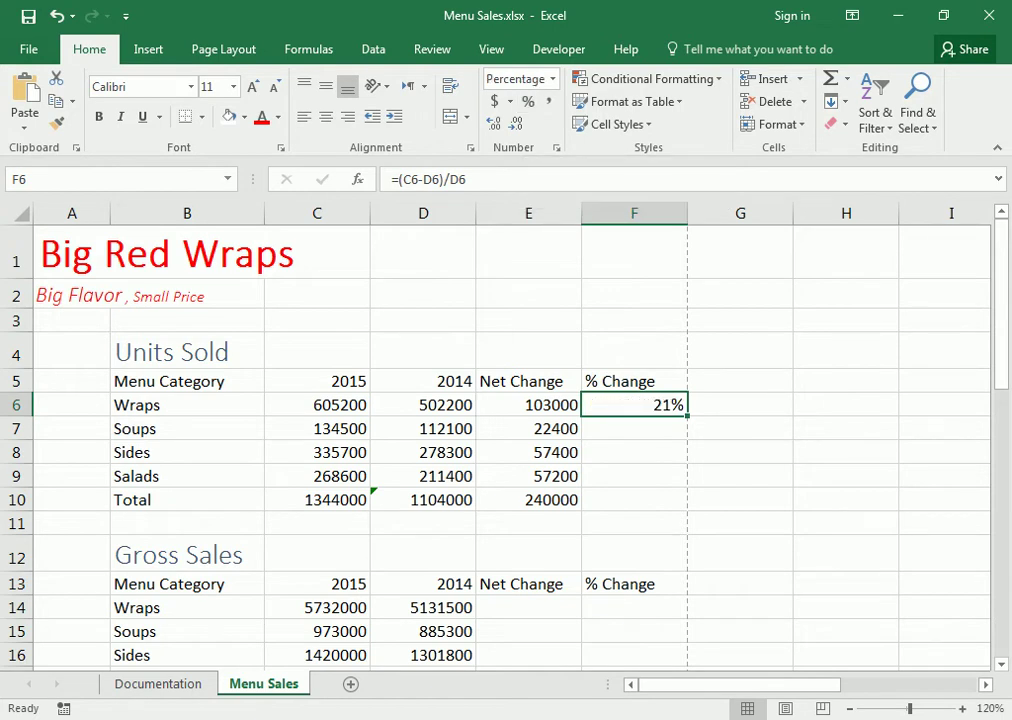
{"action": "key", "text": "ctrl+z"}
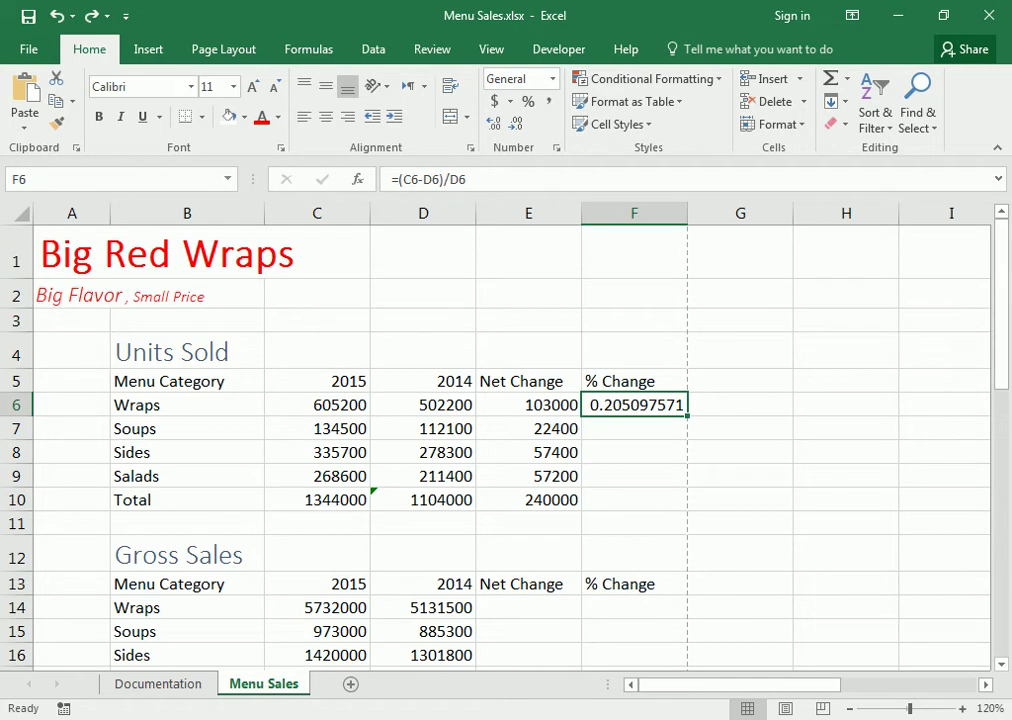
Enter =(C7-D7)/D7 in F7 for Soups, giving 0.199821588
{"action": "left_click", "coordinate": [634, 428]}
{"action": "type", "text": "="}
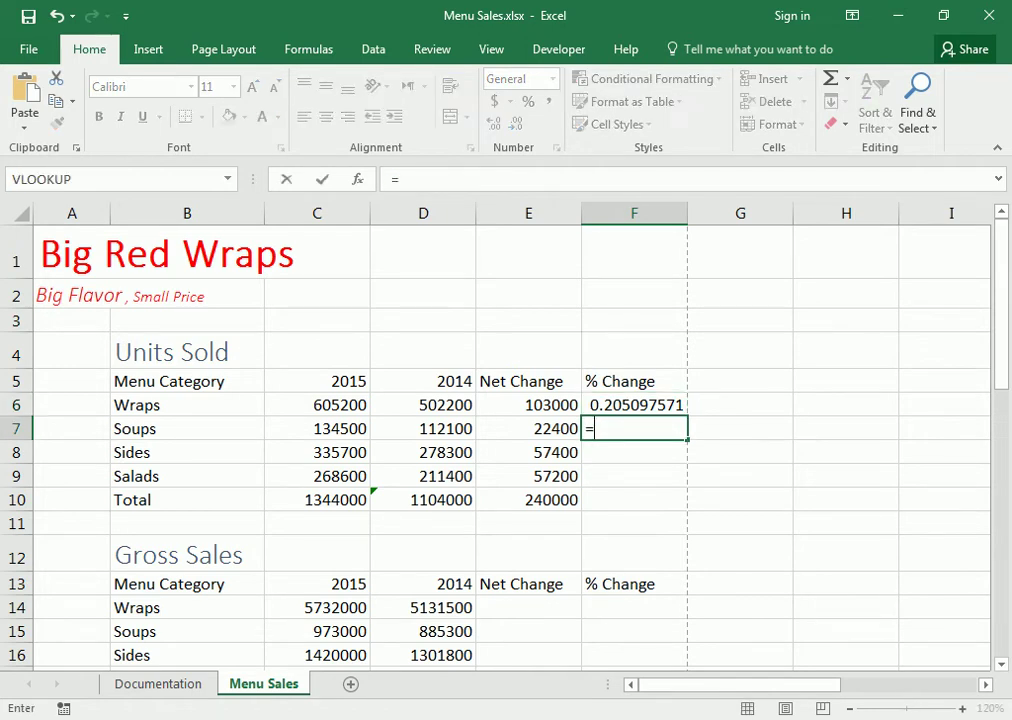
{"action": "type", "text": "("}
{"action": "left_click", "coordinate": [317, 428]}
{"action": "type", "text": "-"}
{"action": "left_click", "coordinate": [423, 428]}
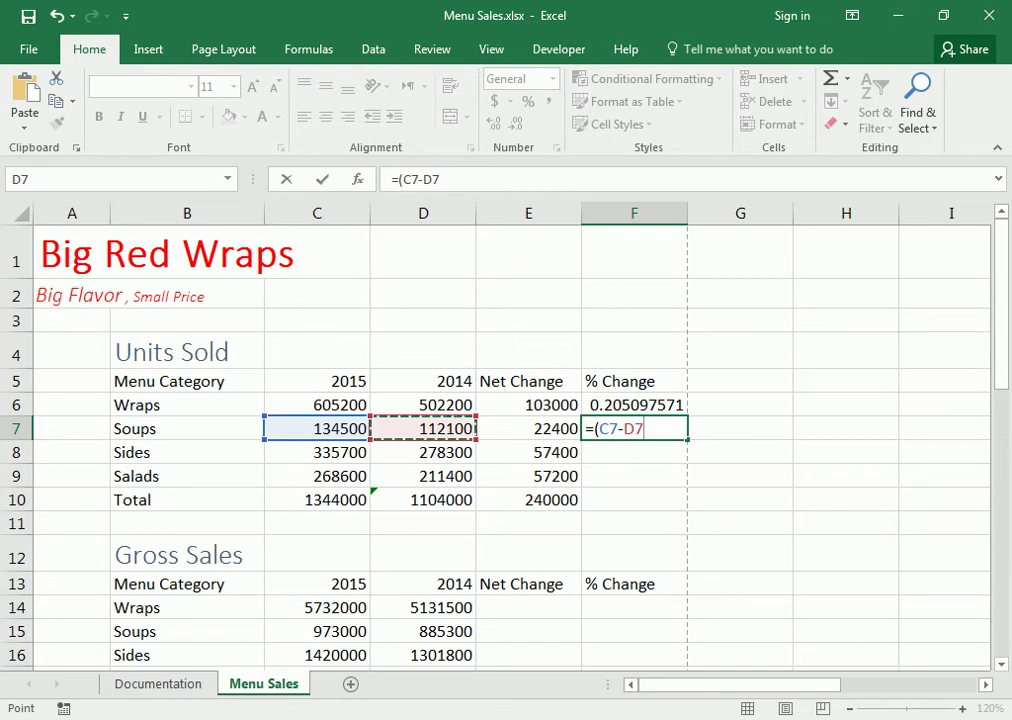
{"action": "type", "text": ")"}
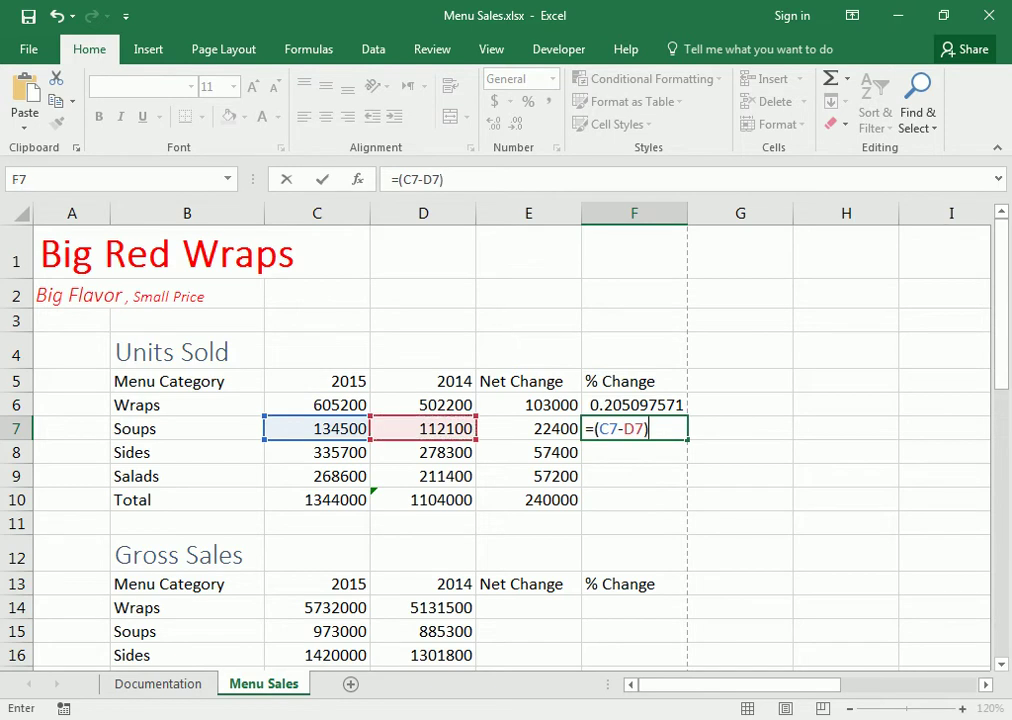
{"action": "type", "text": "/"}
{"action": "left_click", "coordinate": [423, 428]}
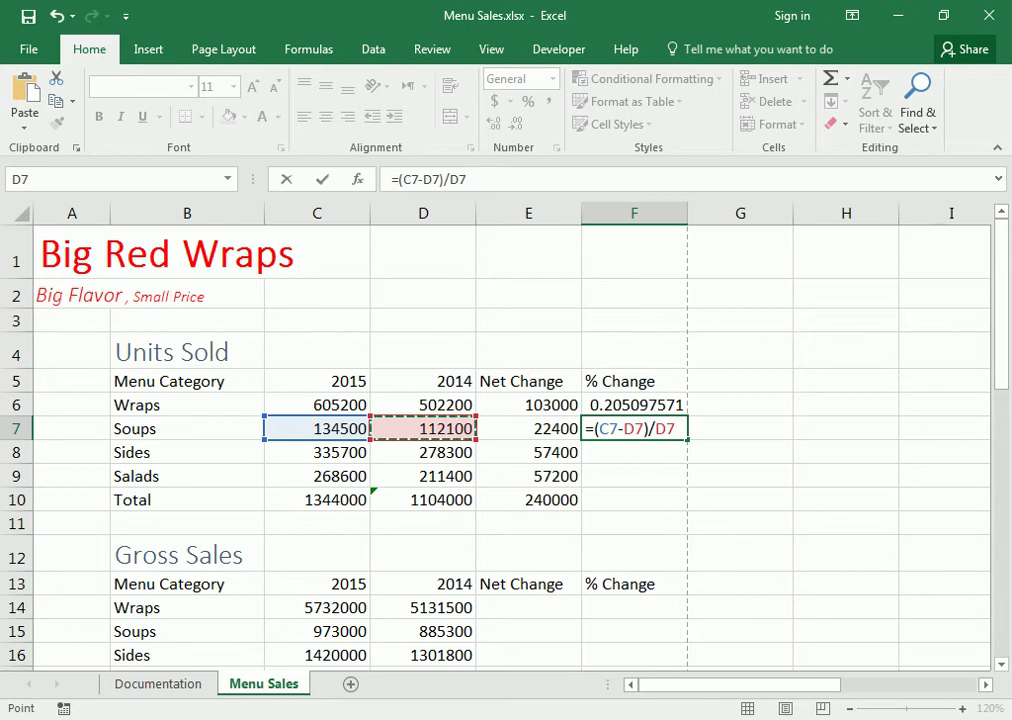
{"action": "key", "text": "Return"}
{"action": "left_click", "coordinate": [634, 428]}
Test =E6/D6 in G6 against the F6 result, then delete it
{"action": "left_click", "coordinate": [740, 404]}
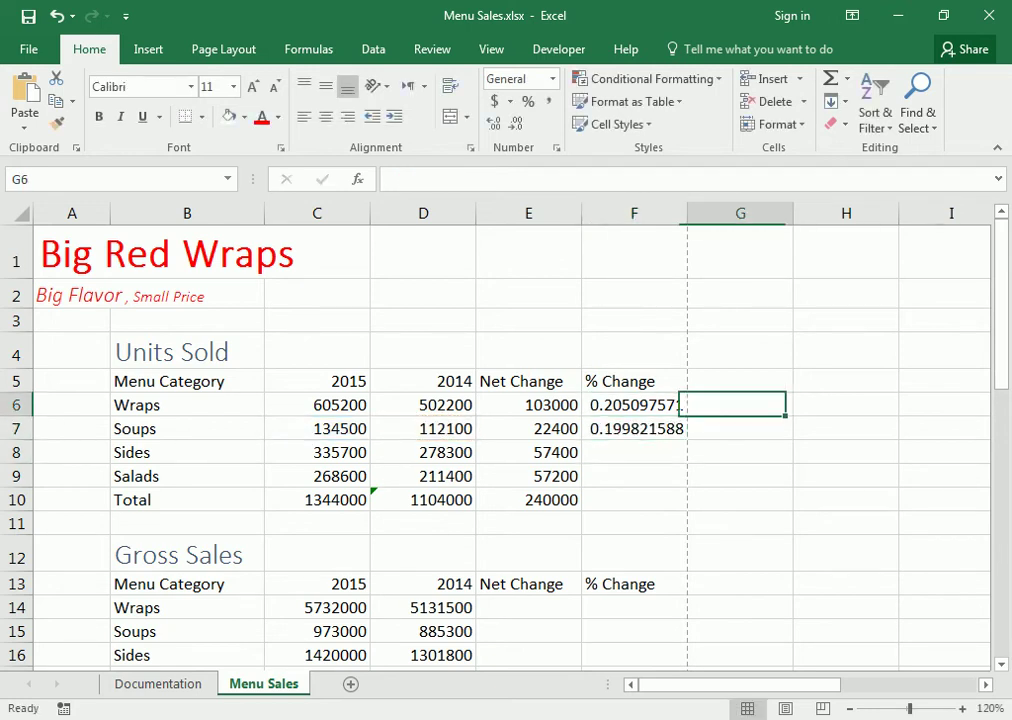
{"action": "type", "text": "="}
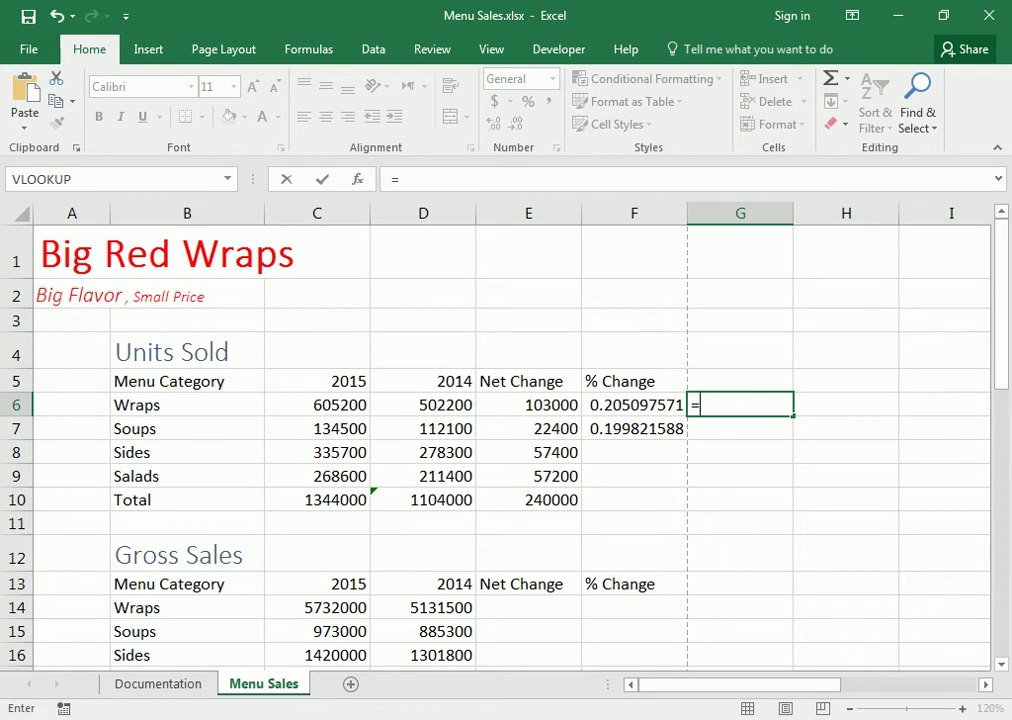
{"action": "left_click", "coordinate": [528, 404]}
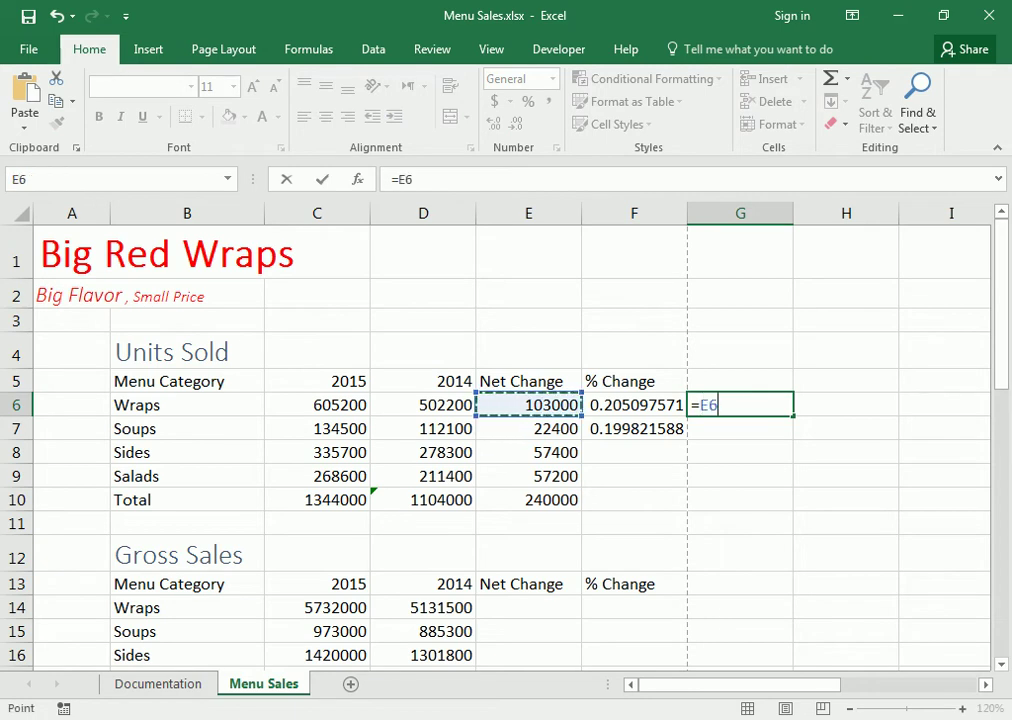
{"action": "type", "text": "/"}
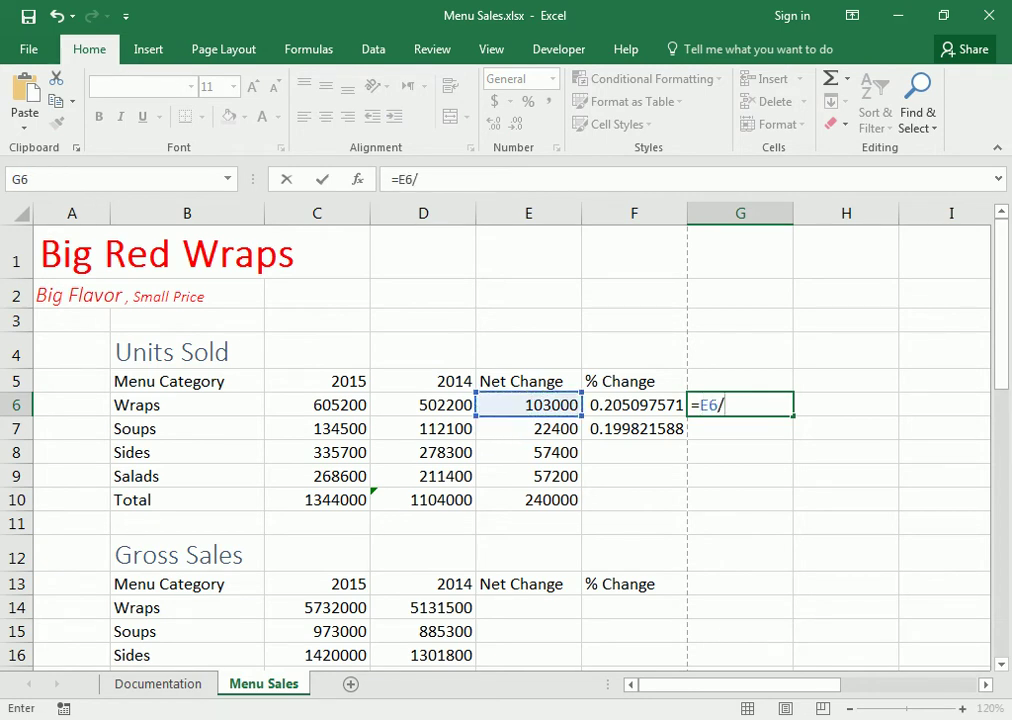
{"action": "left_click", "coordinate": [423, 404]}
{"action": "key", "text": "Return"}
{"action": "left_click", "coordinate": [740, 404]}
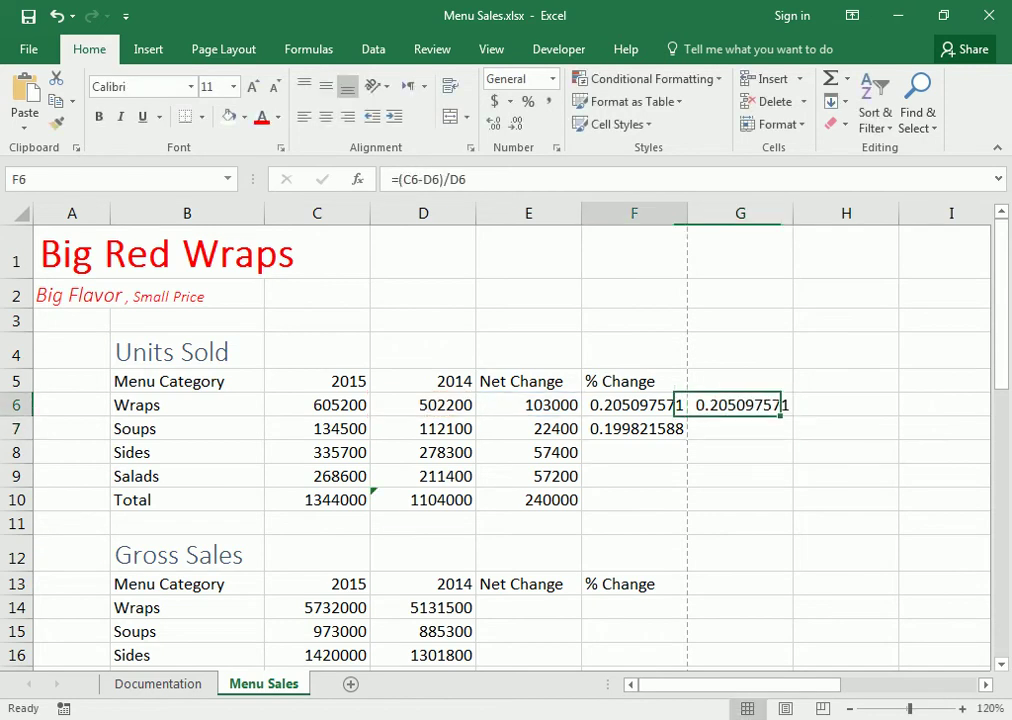
{"action": "left_click", "coordinate": [634, 404]}
{"action": "left_click", "coordinate": [740, 404]}
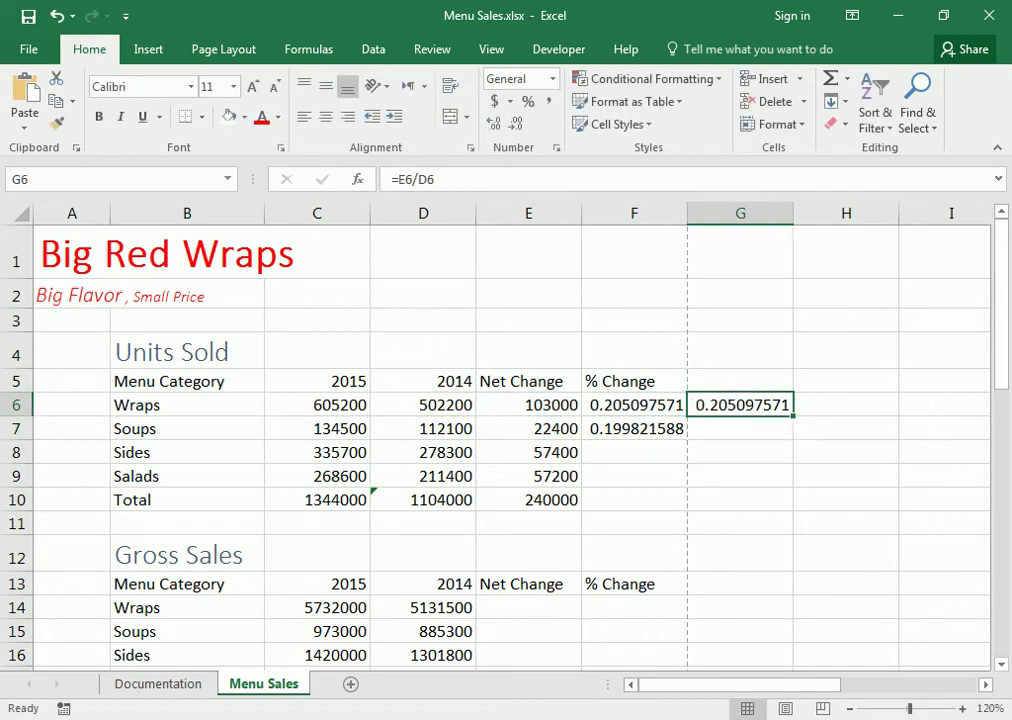
{"action": "key", "text": "Delete"}
Compare the formulas in E6, F6, D6 and F7, ending on F8 for Sides
{"action": "left_click", "coordinate": [634, 404]}
{"action": "left_click", "coordinate": [528, 404]}
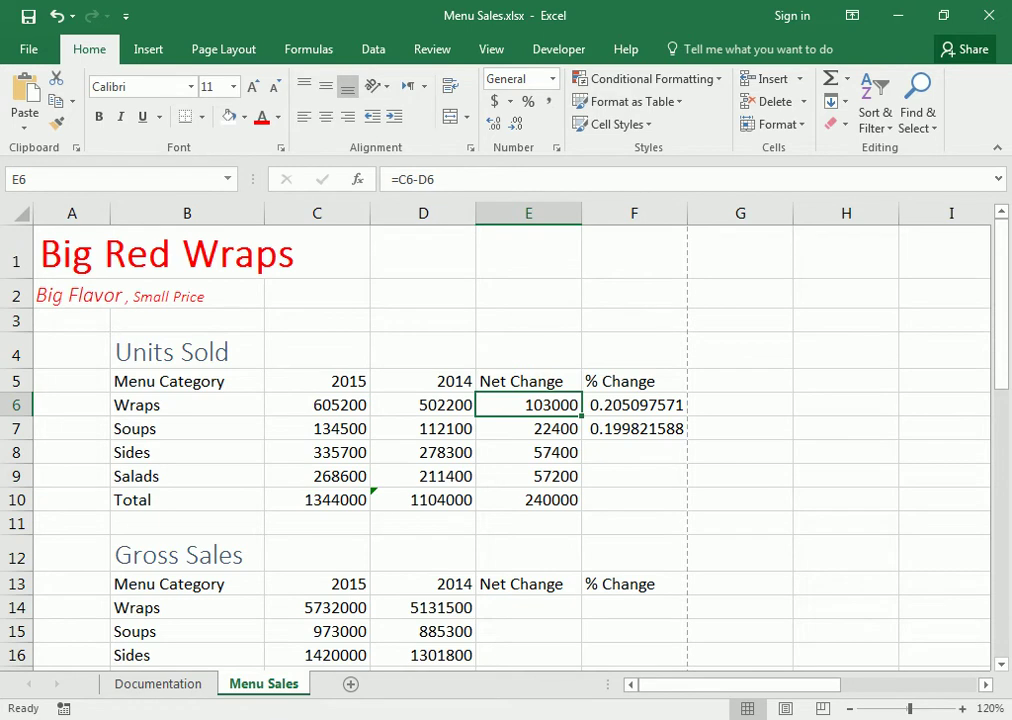
{"action": "left_click", "coordinate": [634, 404]}
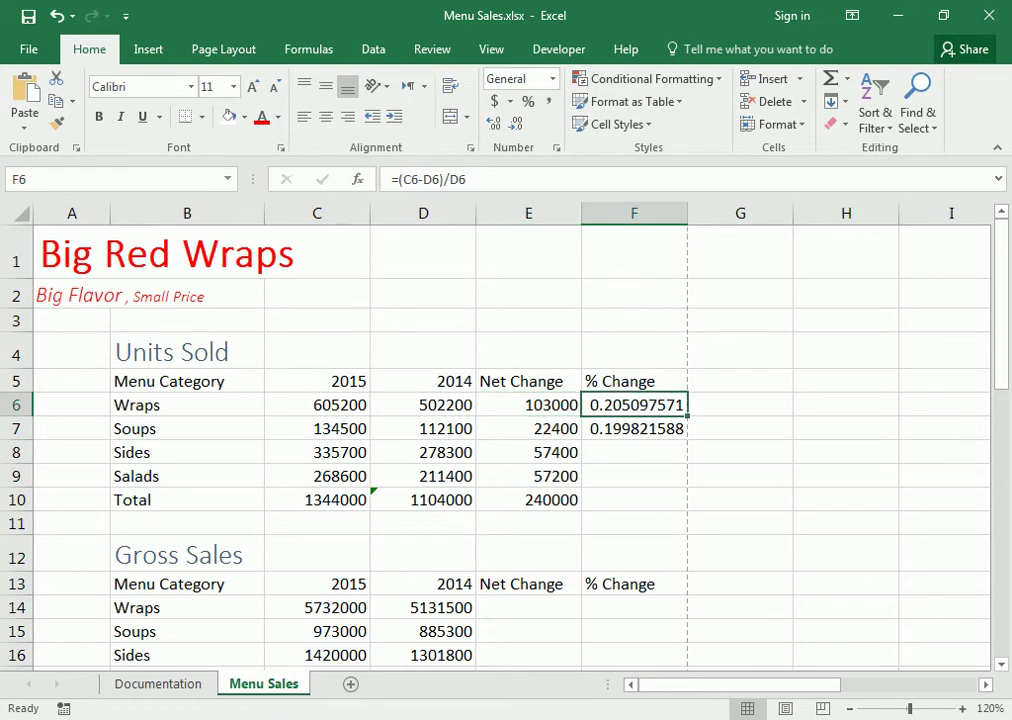
{"action": "left_click", "coordinate": [528, 404]}
{"action": "left_click", "coordinate": [423, 404]}
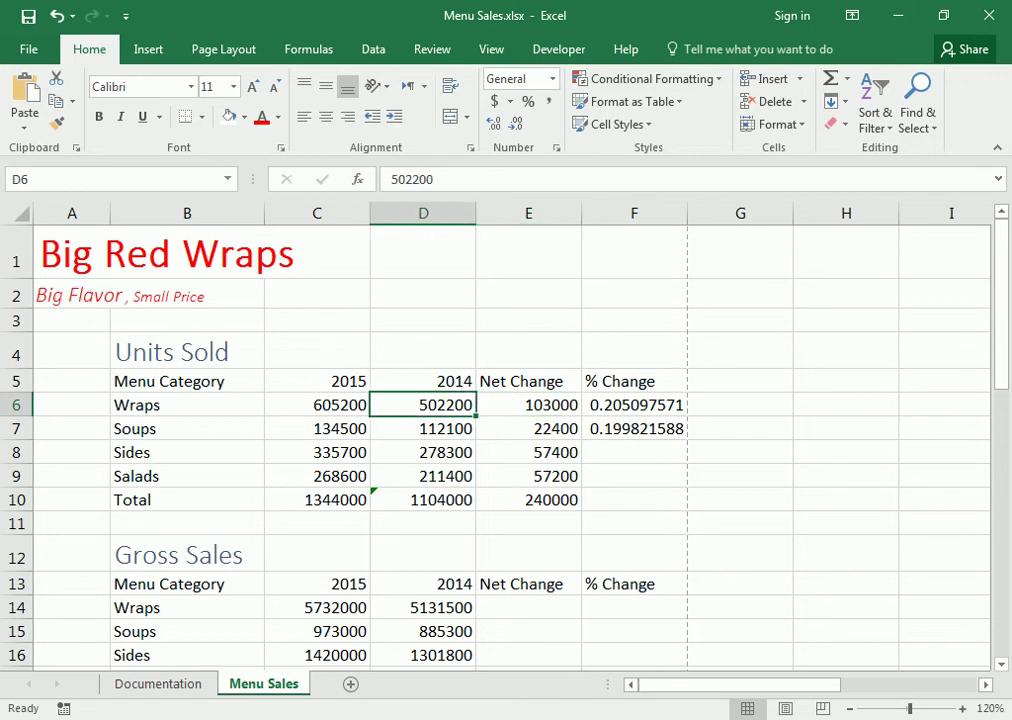
{"action": "left_click", "coordinate": [528, 404]}
{"action": "left_click", "coordinate": [740, 404]}
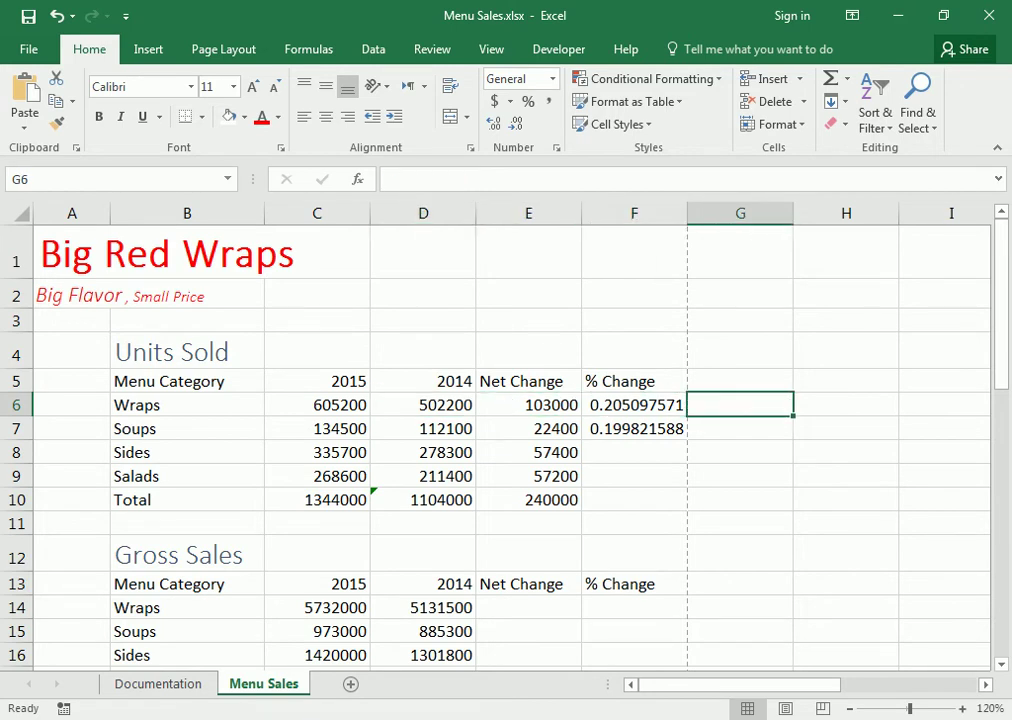
{"action": "left_click", "coordinate": [634, 428]}
{"action": "left_click", "coordinate": [634, 452]}
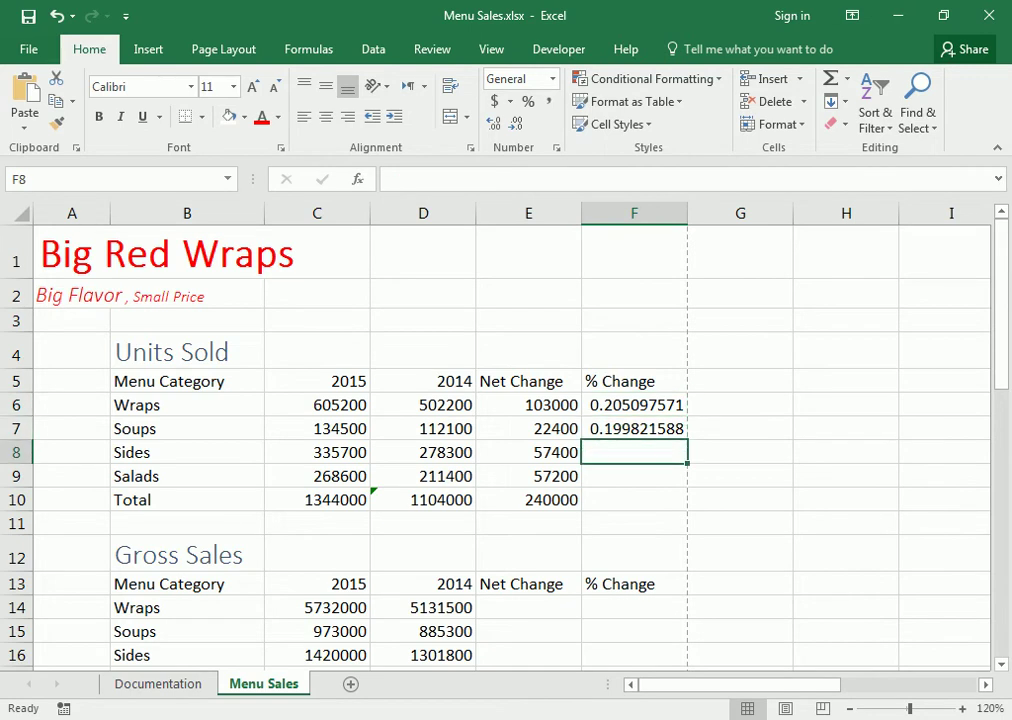
Enter =(C8-D8)/D8 in F8 and fill to F10 (0.206252246, 0.270577105, 0.217391304)
{"action": "type", "text": "="}
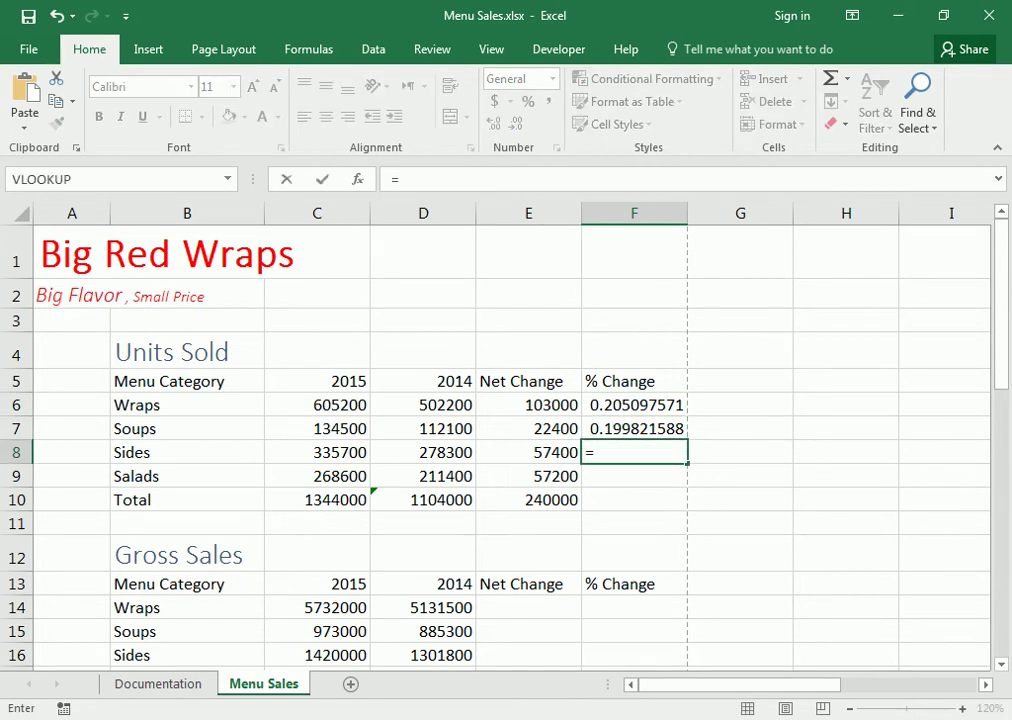
{"action": "left_click", "coordinate": [317, 452]}
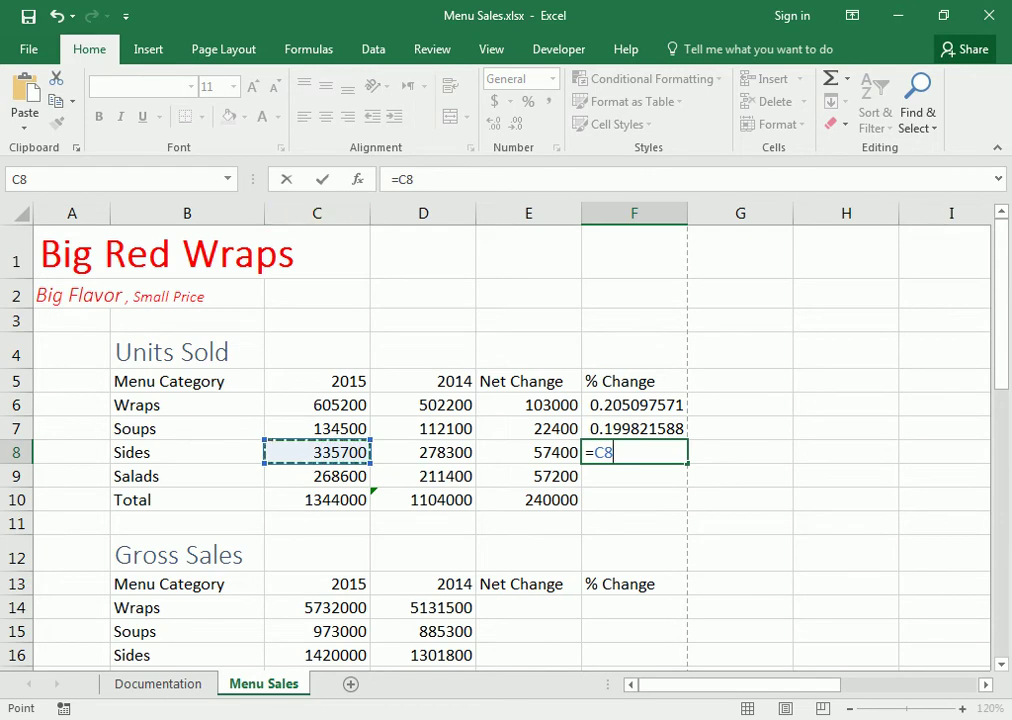
{"action": "left_click", "coordinate": [396, 179]}
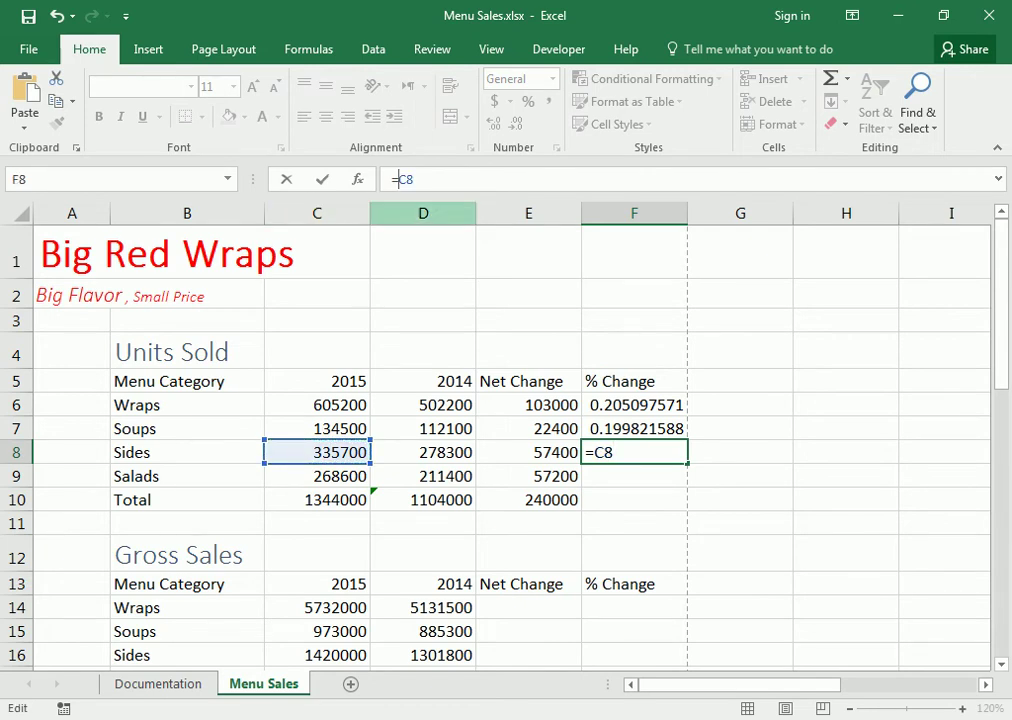
{"action": "type", "text": "(C8-"}
{"action": "left_click", "coordinate": [423, 452]}
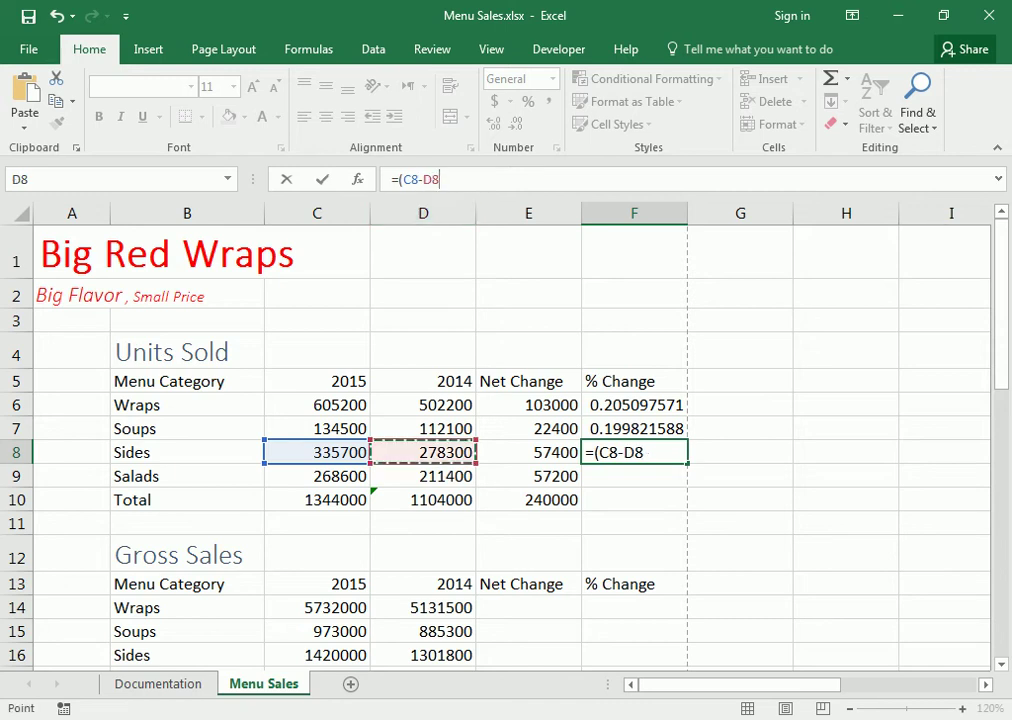
{"action": "type", "text": ")"}
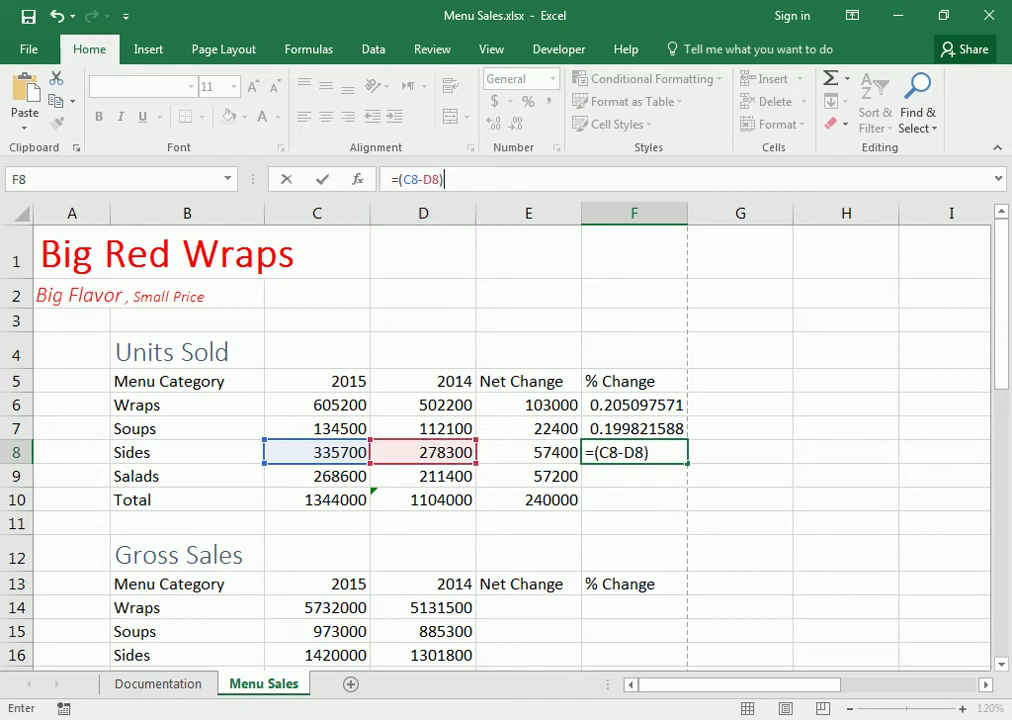
{"action": "type", "text": "/"}
{"action": "left_click", "coordinate": [423, 452]}
{"action": "key", "text": "Return"}
{"action": "left_click", "coordinate": [634, 452]}
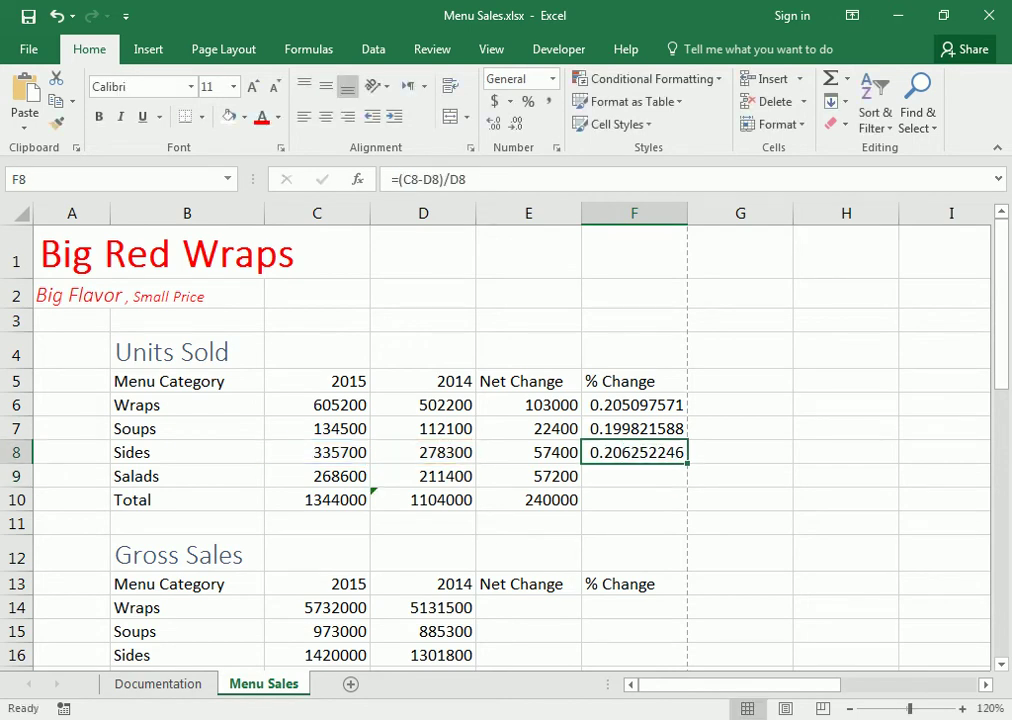
{"action": "left_click_drag", "start_coordinate": [686, 462], "coordinate": [686, 510]}
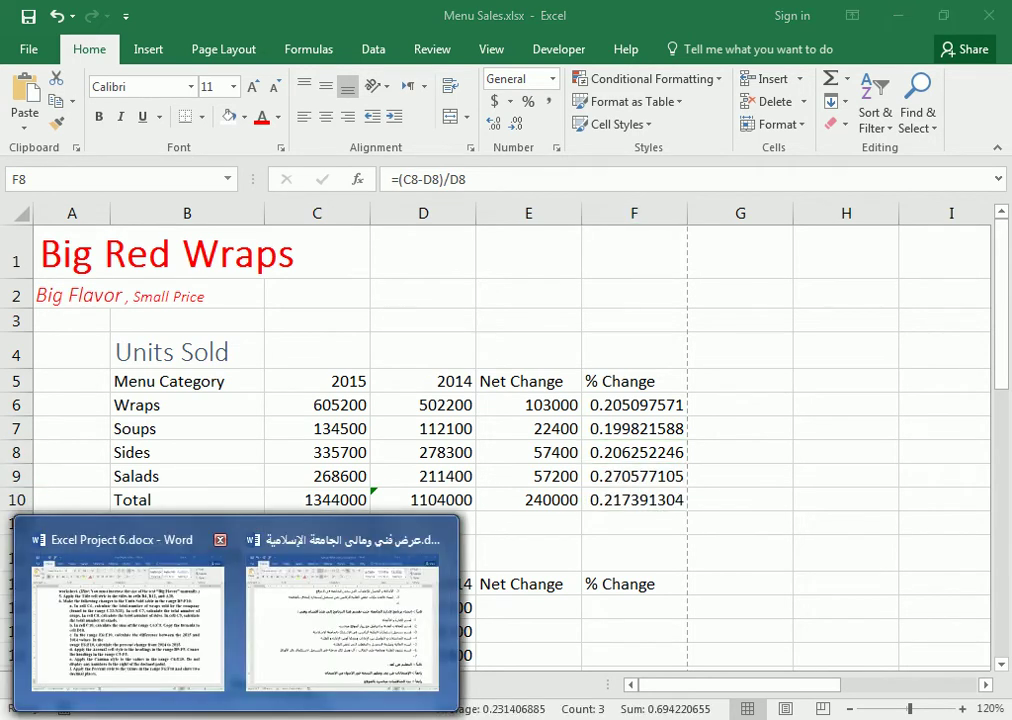
{"action": "left_click", "coordinate": [124, 600]}
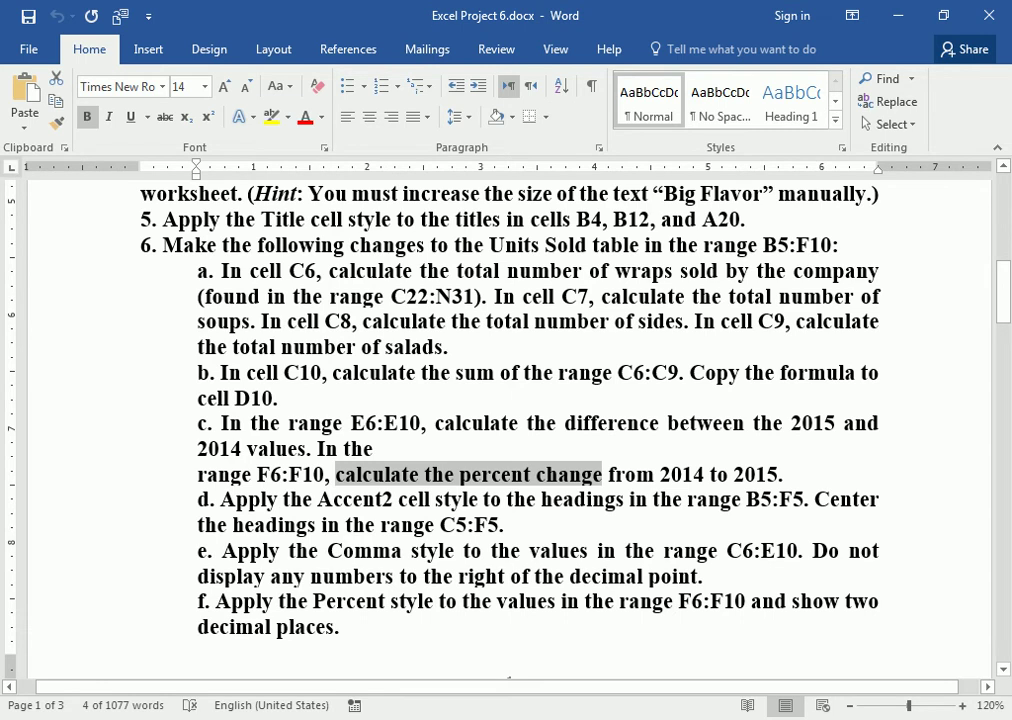
{"action": "left_click", "coordinate": [362, 499]}
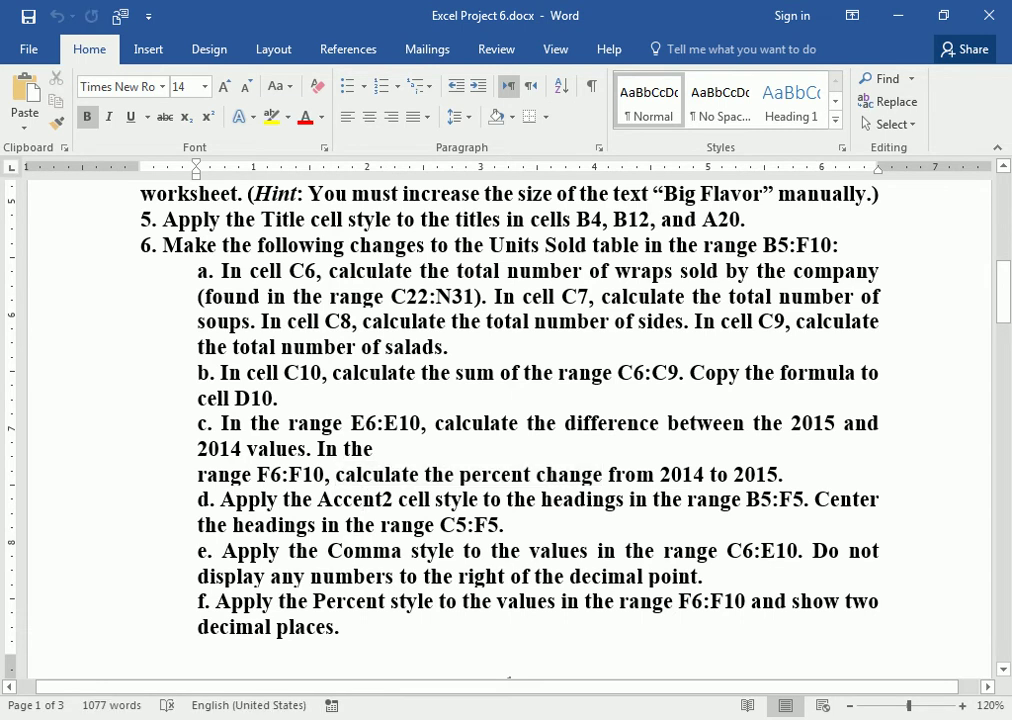
{"action": "left_click_drag", "start_coordinate": [197, 499], "coordinate": [219, 499]}
{"action": "left_click_drag", "start_coordinate": [317, 499], "coordinate": [483, 499]}
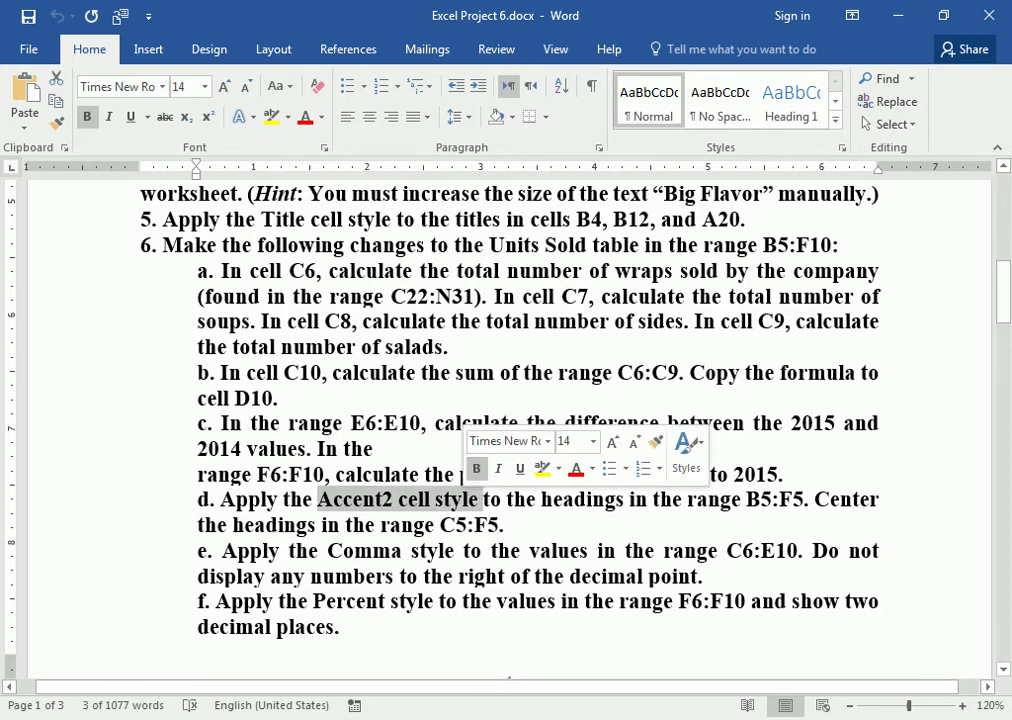
{"action": "left_click_drag", "start_coordinate": [746, 499], "coordinate": [804, 499]}
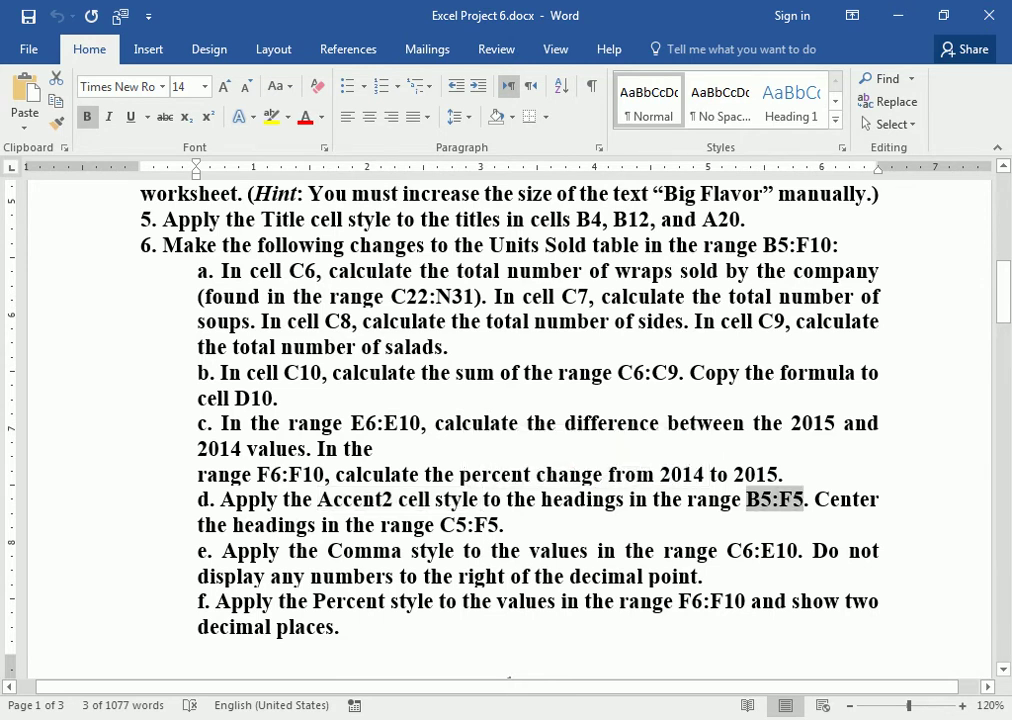
{"action": "left_click", "coordinate": [614, 474]}
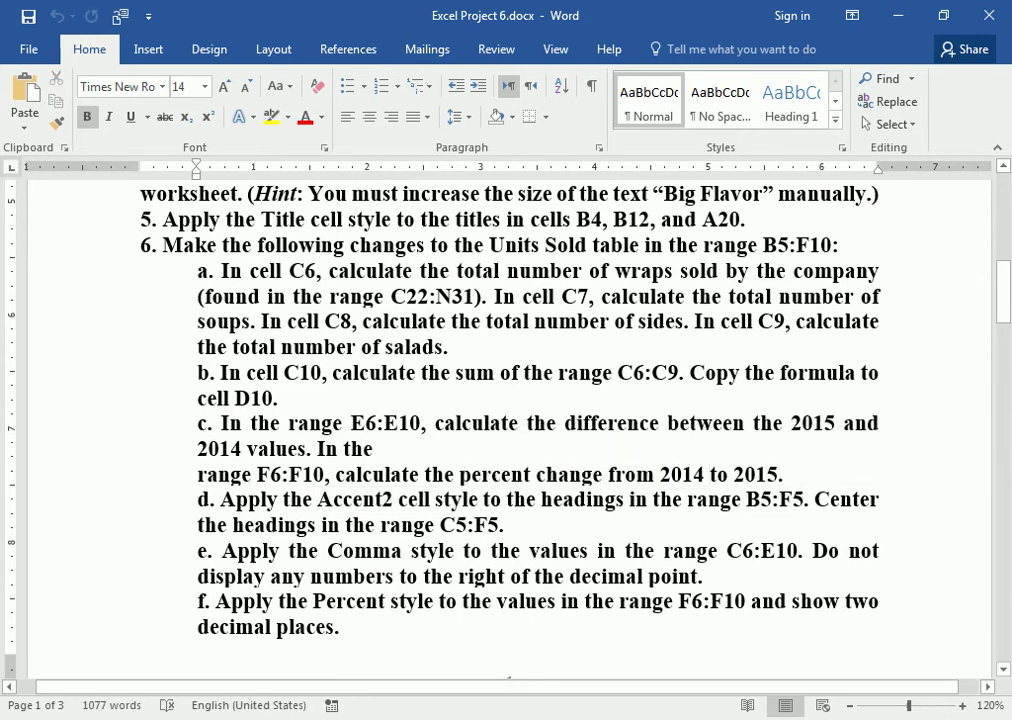
{"action": "key", "text": "alt+Tab"}
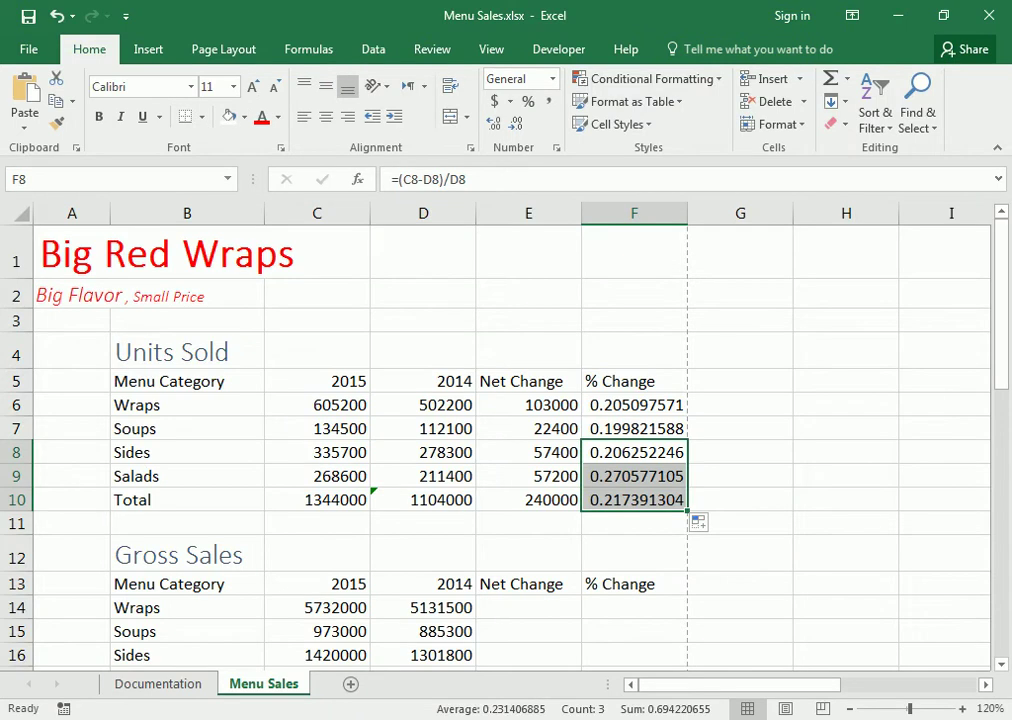
Format % Change cells F6:F10 as percentages and confirm 21%, 20%, 21%, 27%, 22%
{"action": "left_click_drag", "start_coordinate": [634, 405], "coordinate": [634, 499]}
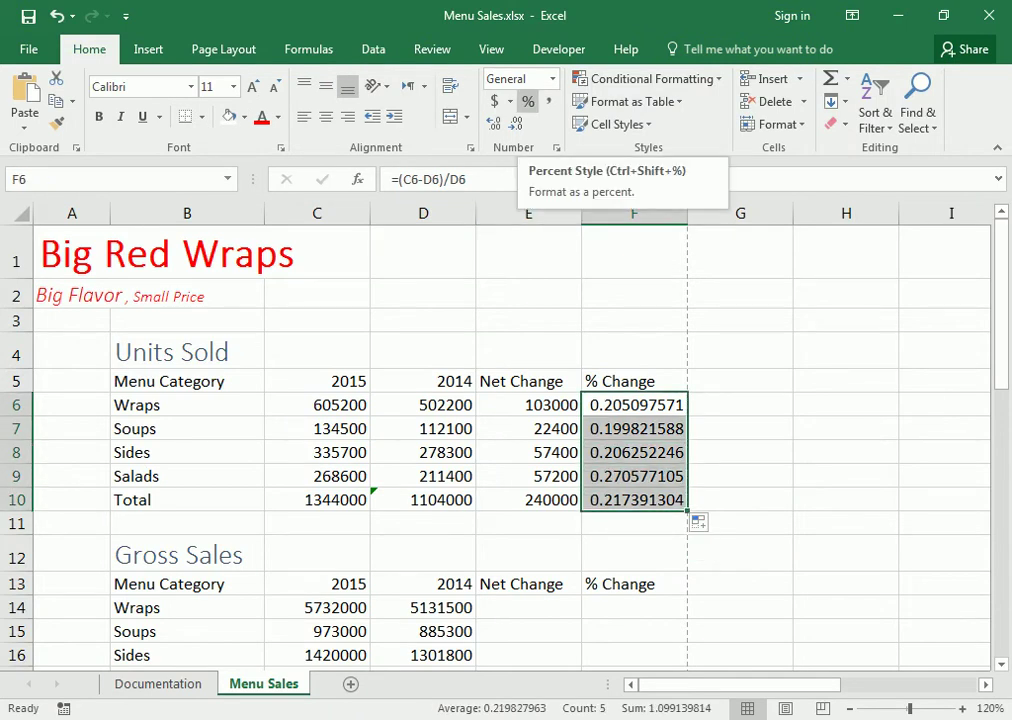
{"action": "left_click", "coordinate": [527, 101]}
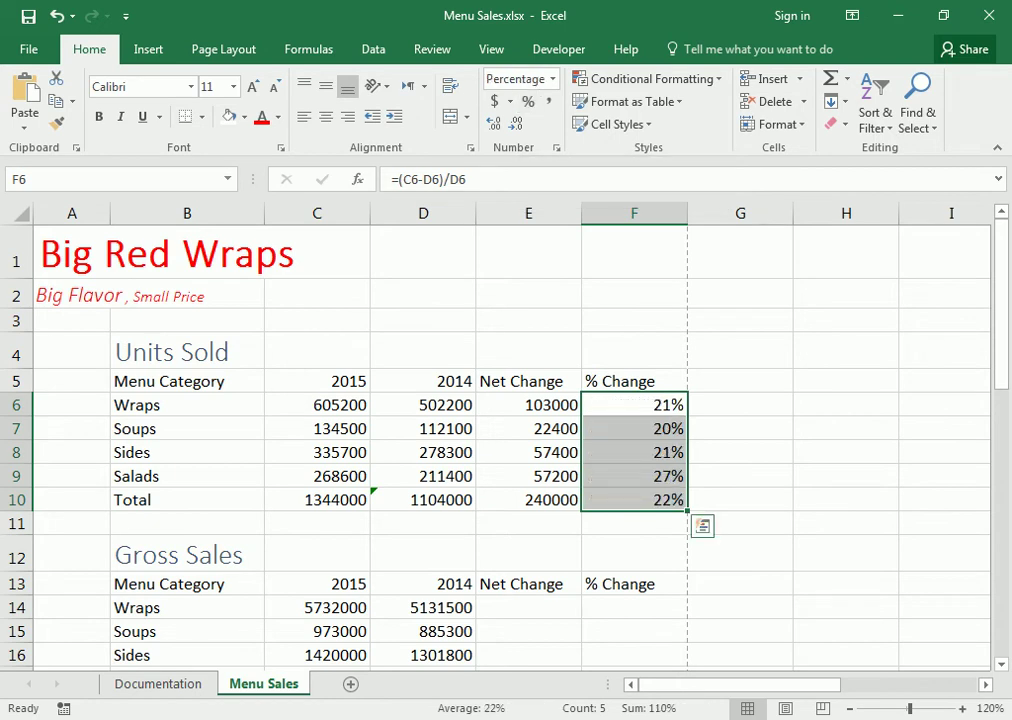
{"action": "left_click", "coordinate": [634, 405]}
{"action": "left_click", "coordinate": [634, 428]}
{"action": "left_click", "coordinate": [634, 452]}
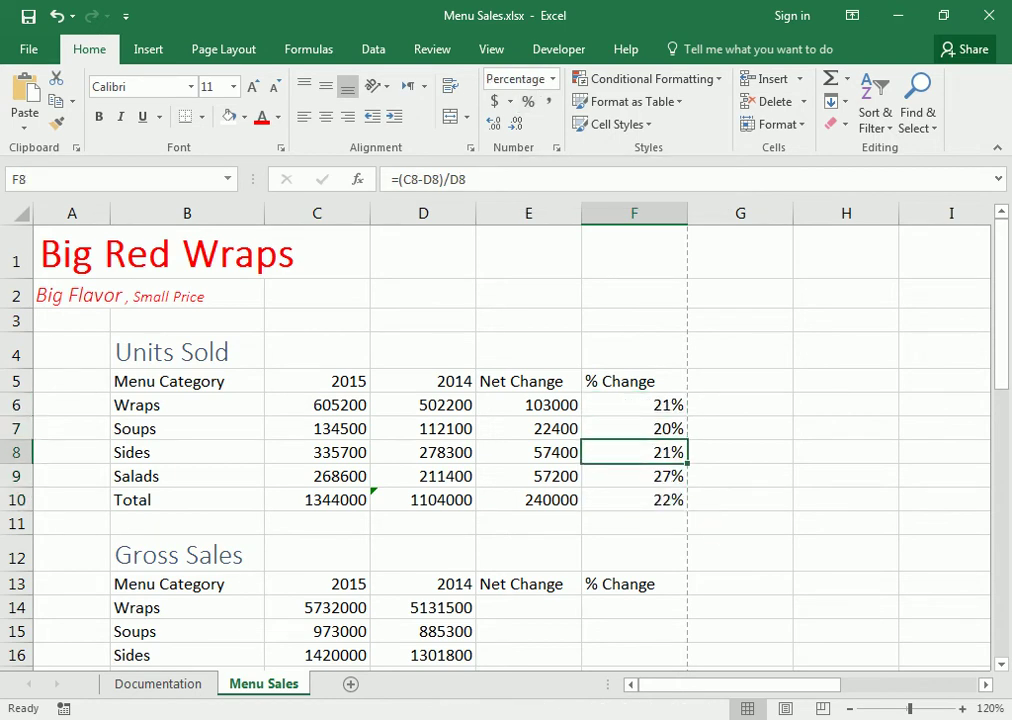
{"action": "left_click", "coordinate": [634, 476]}
{"action": "left_click", "coordinate": [634, 500]}
Reselect F6:F10, inspect the Net Change formula in E9, and return to the Word instructions
{"action": "left_click_drag", "start_coordinate": [634, 405], "coordinate": [634, 500]}
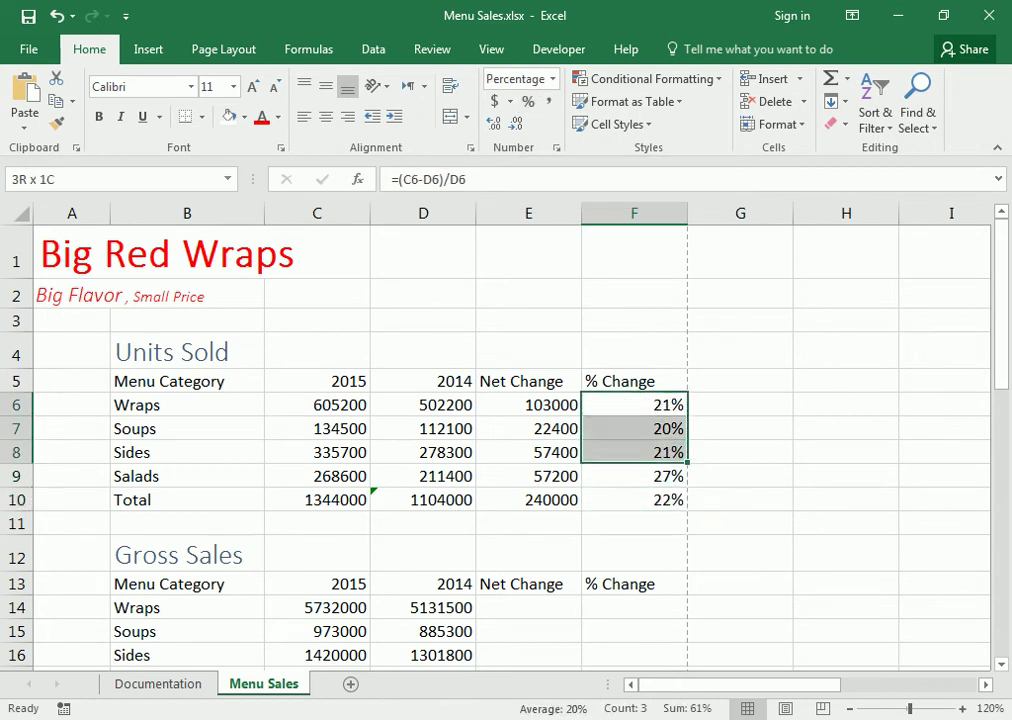
{"action": "left_click", "coordinate": [528, 476]}
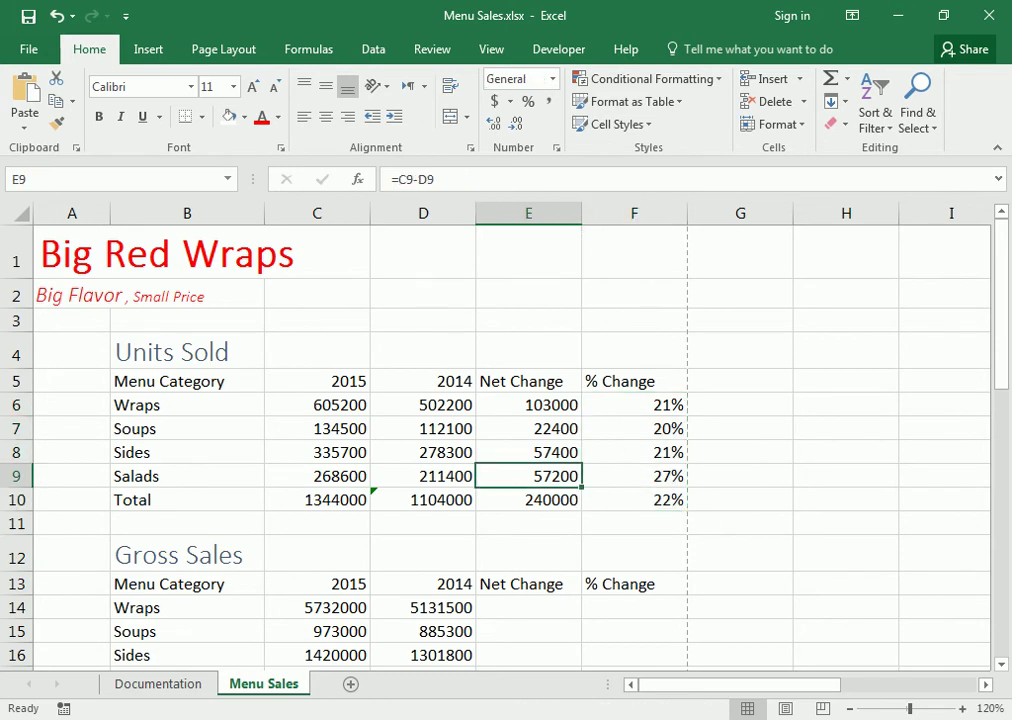
{"action": "left_click", "coordinate": [127, 621]}
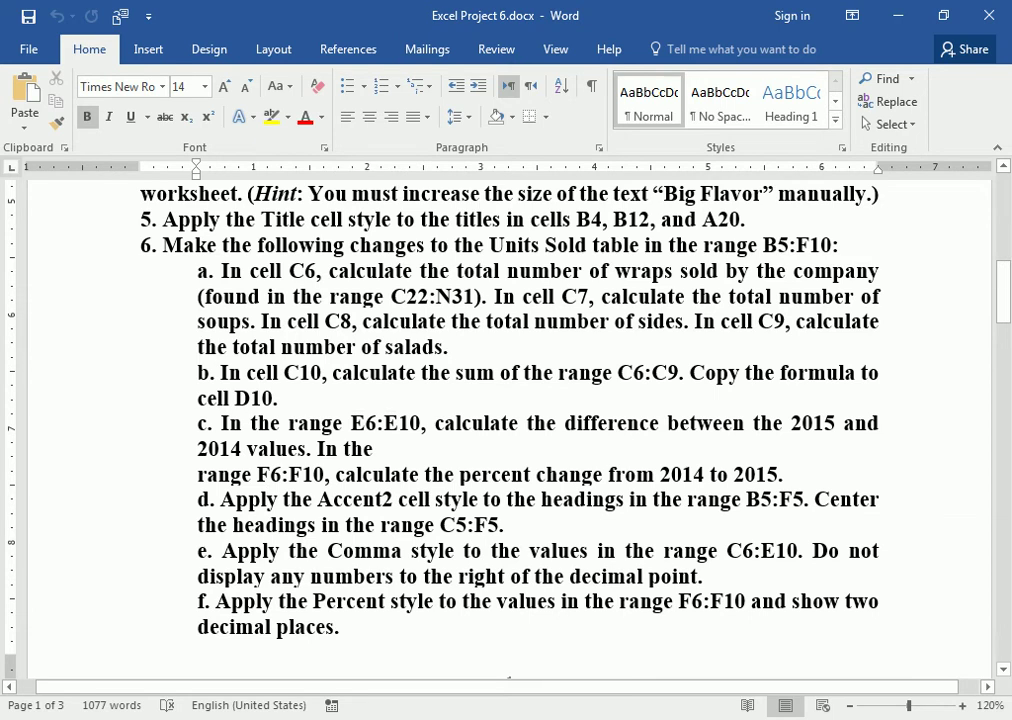
Highlight item d's 'Accent2 cell style' and 'headings' wording, then select the workbook's header row
{"action": "left_click_drag", "start_coordinate": [218, 499], "coordinate": [200, 499]}
{"action": "mouse_move", "coordinate": [343, 498]}
{"action": "left_mouse_down"}
{"action": "mouse_move", "coordinate": [317, 498]}
{"action": "mouse_move", "coordinate": [483, 499]}
{"action": "left_mouse_up"}
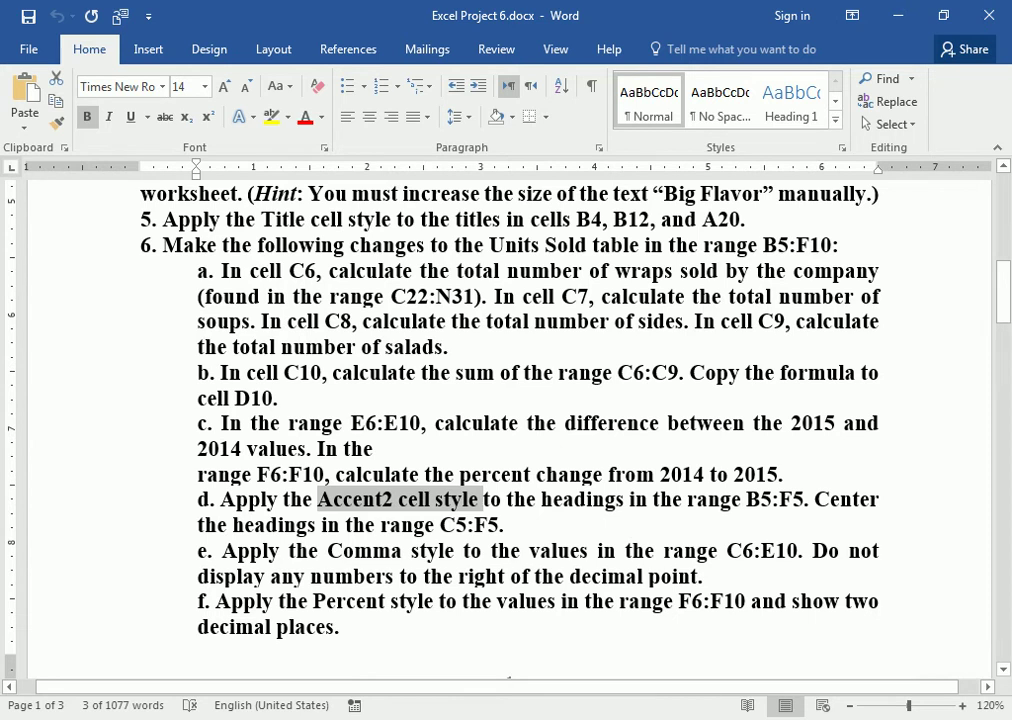
{"action": "left_click_drag", "start_coordinate": [541, 499], "coordinate": [615, 499]}
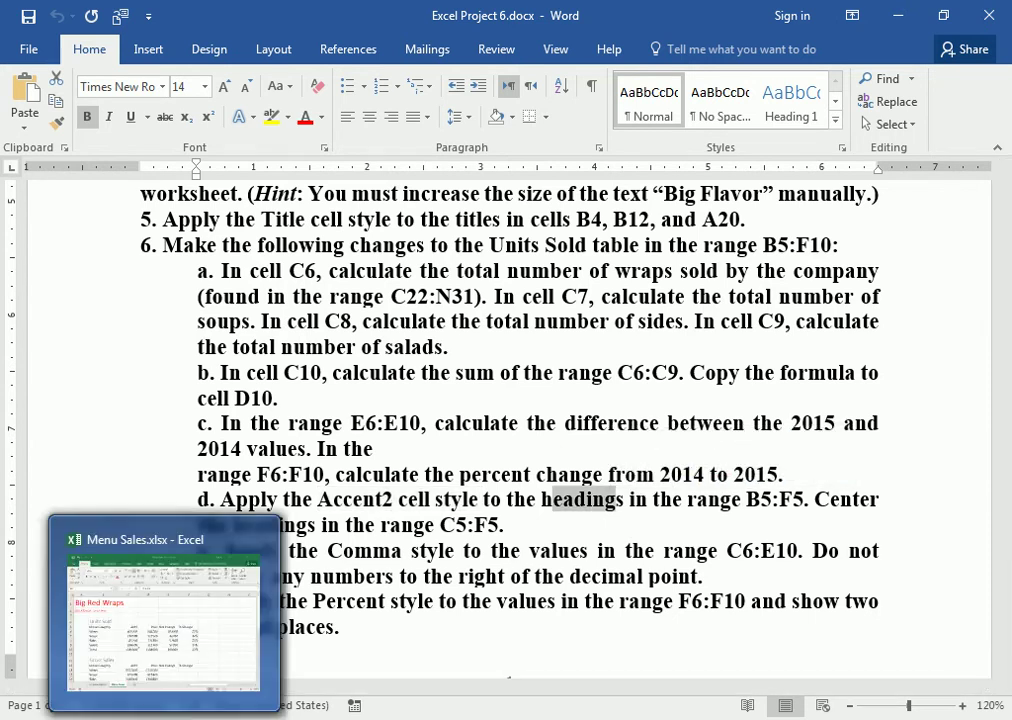
{"action": "left_click", "coordinate": [165, 620]}
{"action": "mouse_move", "coordinate": [187, 381]}
{"action": "left_mouse_down"}
{"action": "mouse_move", "coordinate": [187, 452]}
{"action": "mouse_move", "coordinate": [634, 381]}
{"action": "left_mouse_up"}
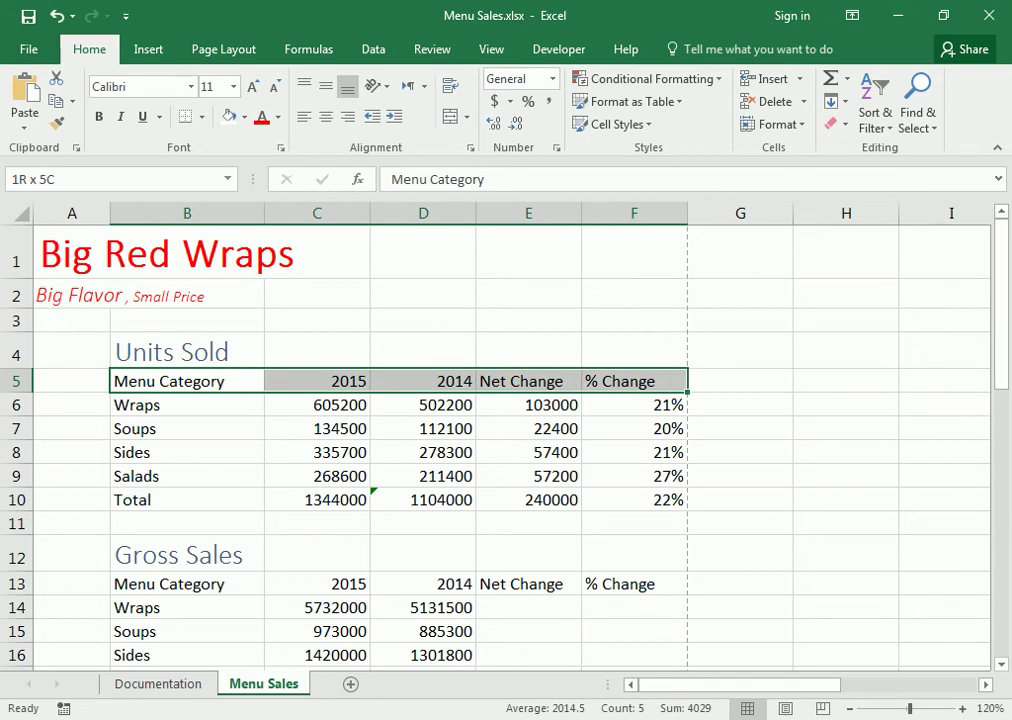
Give the Units Sold header cells B5:F5 the orange Accent2 cell style with white text
{"action": "left_click_drag", "start_coordinate": [634, 381], "coordinate": [634, 381]}
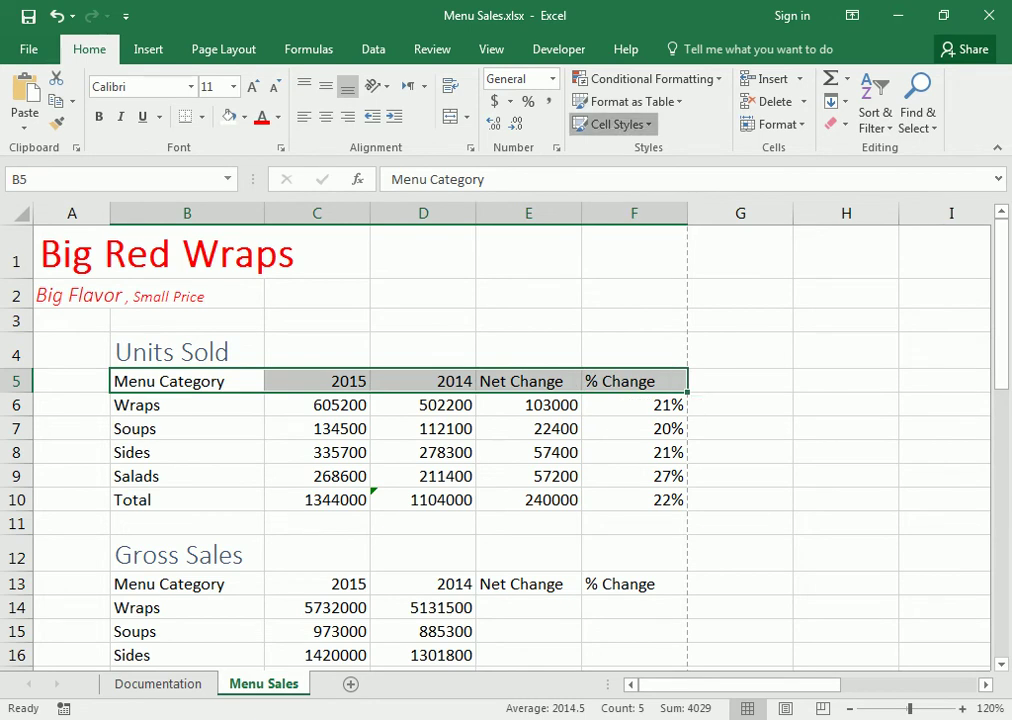
{"action": "left_click", "coordinate": [612, 124]}
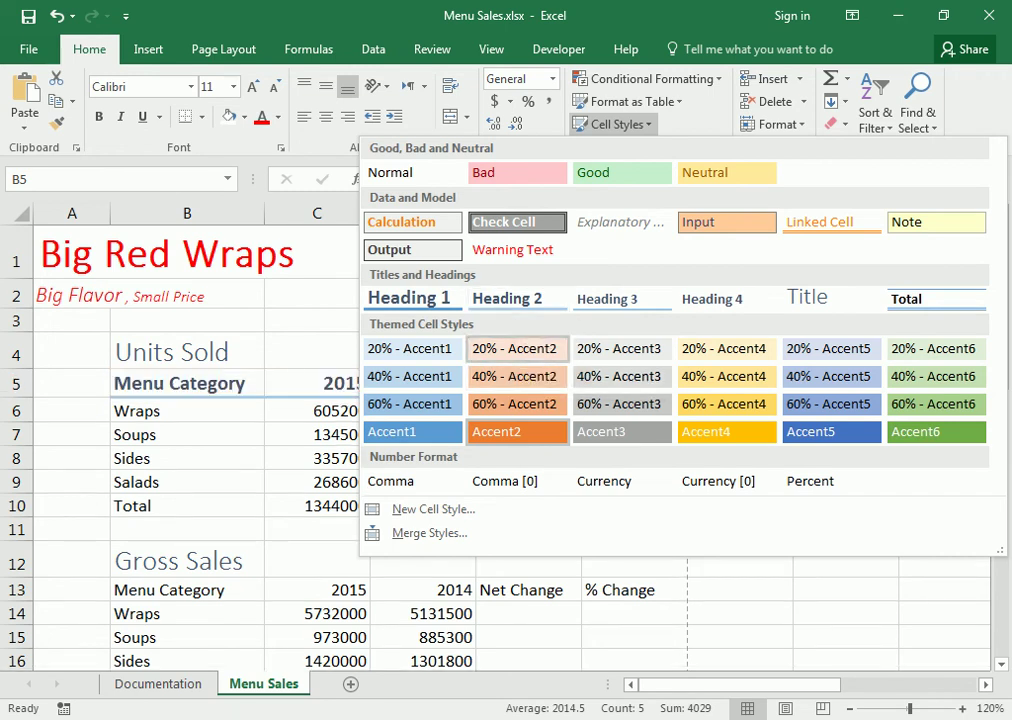
{"action": "key", "text": "Escape"}
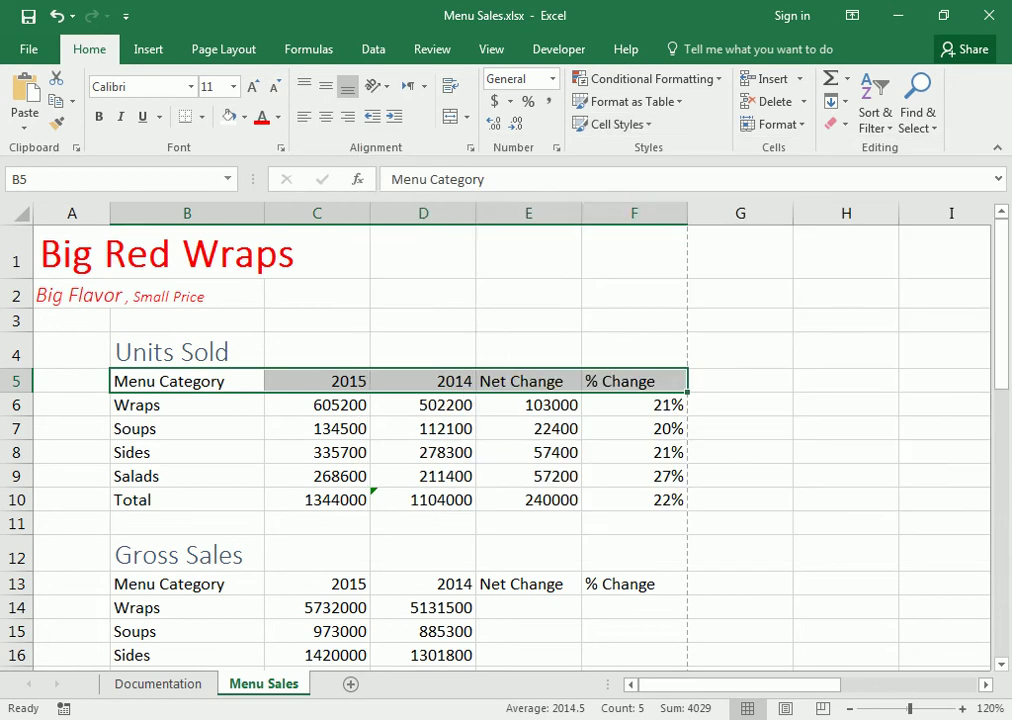
{"action": "key", "text": "alt+Tab"}
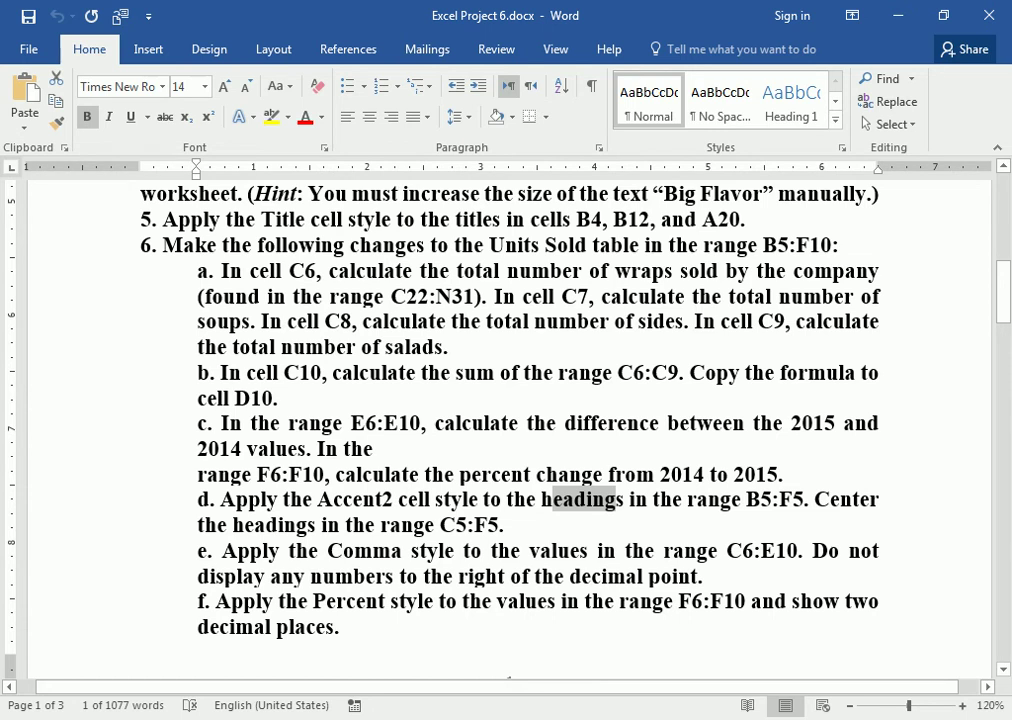
{"action": "key", "text": "alt+Tab"}
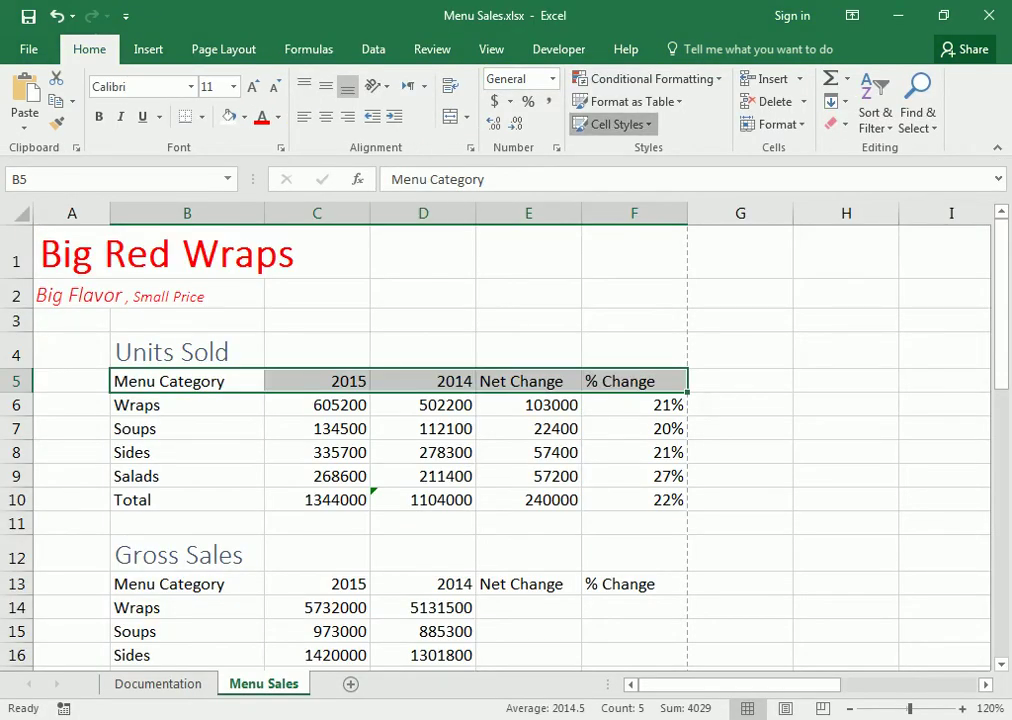
{"action": "left_click", "coordinate": [612, 124]}
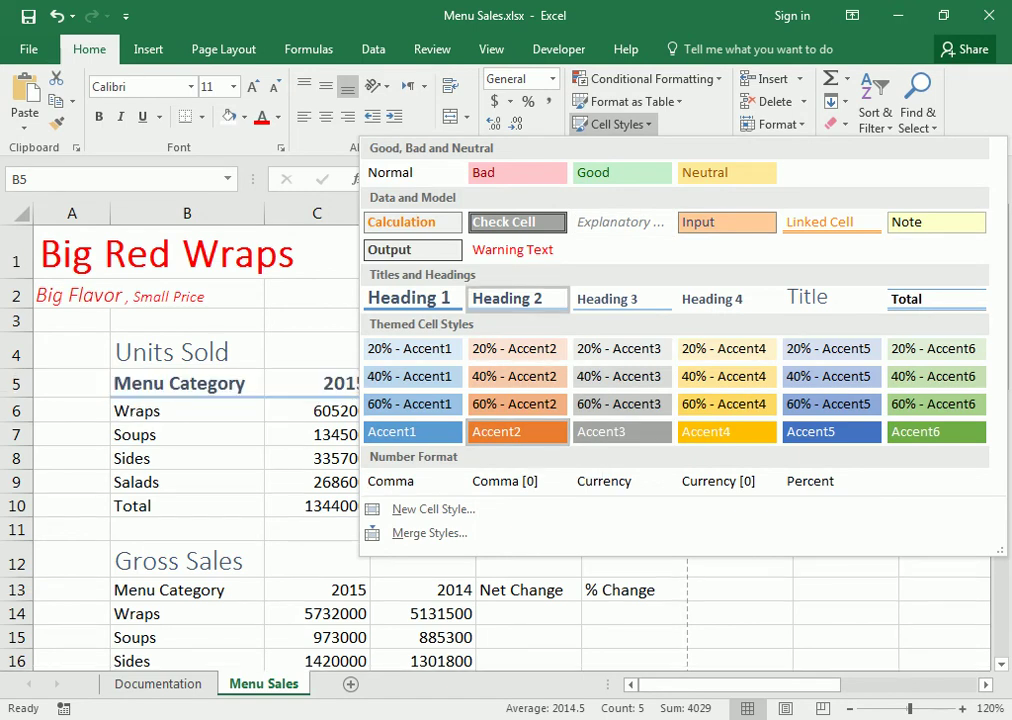
{"action": "left_click", "coordinate": [517, 431]}
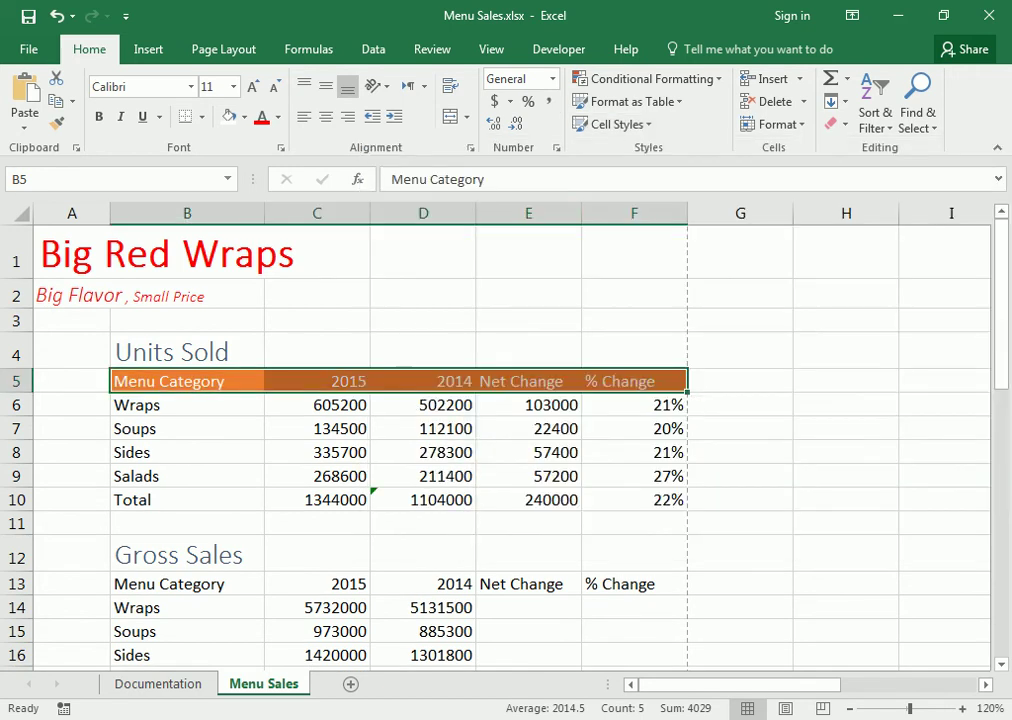
{"action": "left_click", "coordinate": [617, 124]}
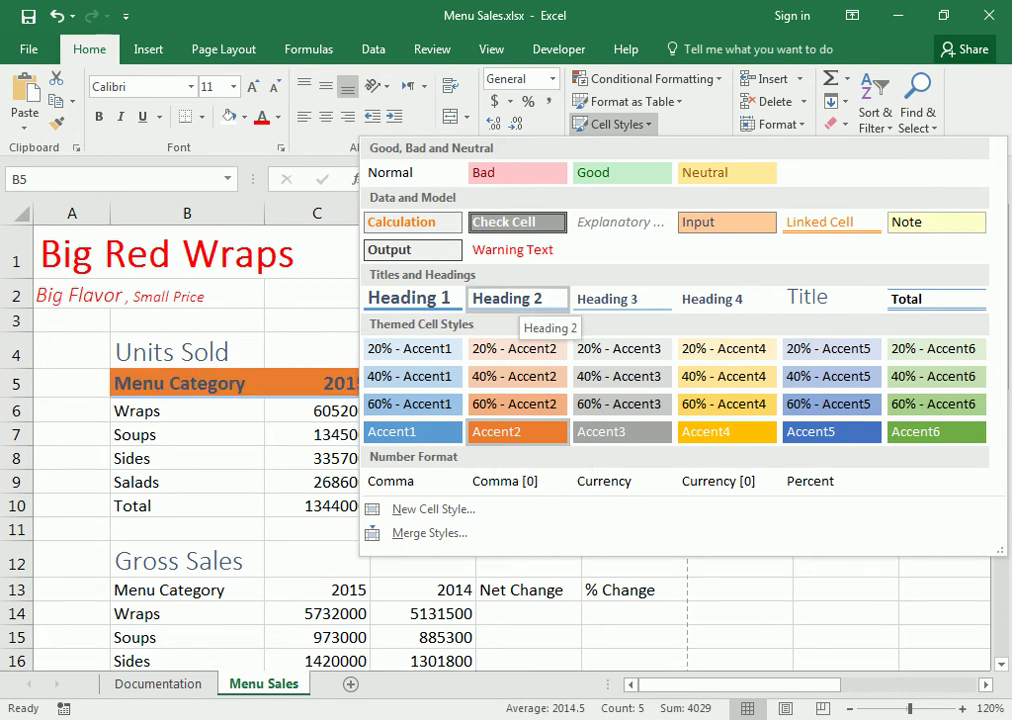
Reapply Accent2 to the header row and go back to the Word instructions
{"action": "left_click", "coordinate": [496, 431]}
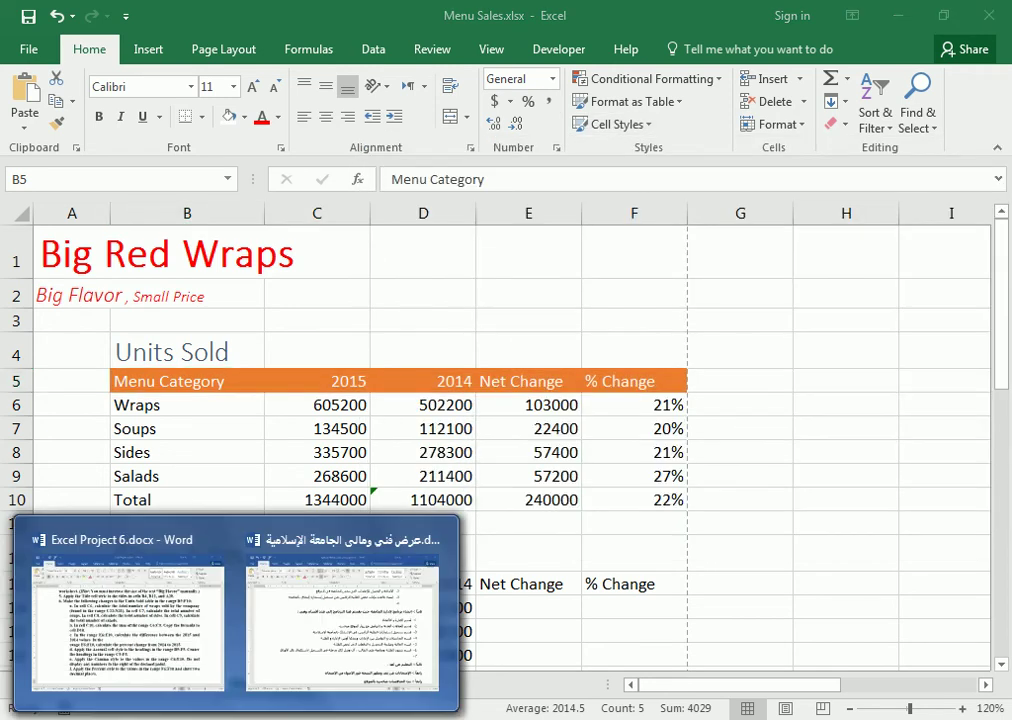
{"action": "key", "text": "alt+Tab"}
{"action": "left_click", "coordinate": [592, 499]}
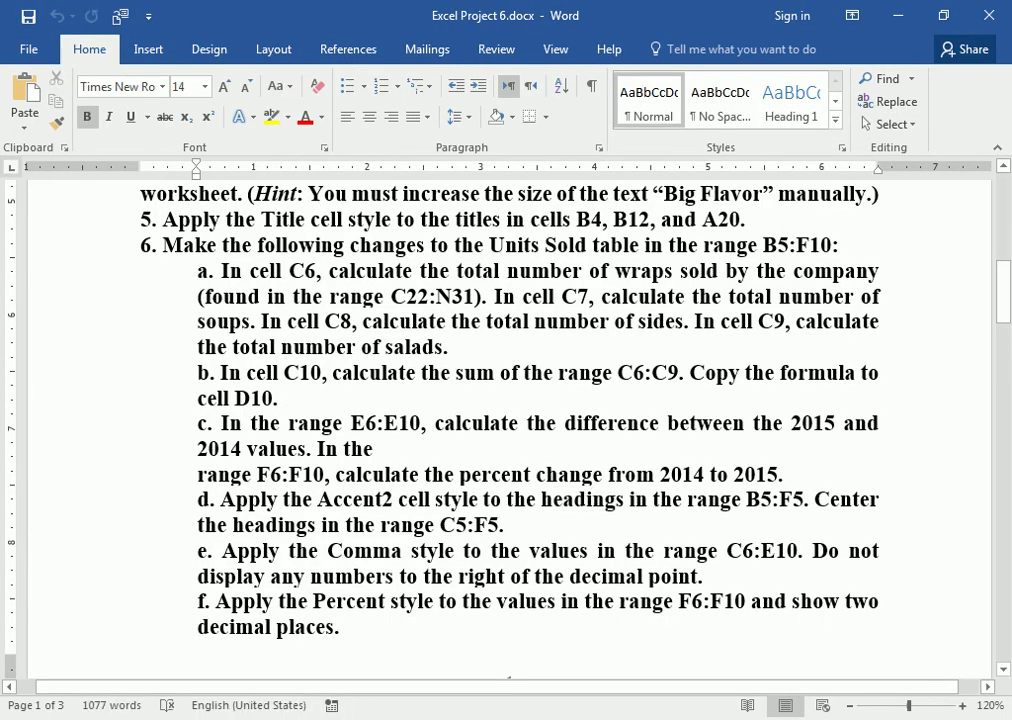
Mark 'range C5:F5' in item d's request to center the headings
{"action": "mouse_move", "coordinate": [164, 716]}
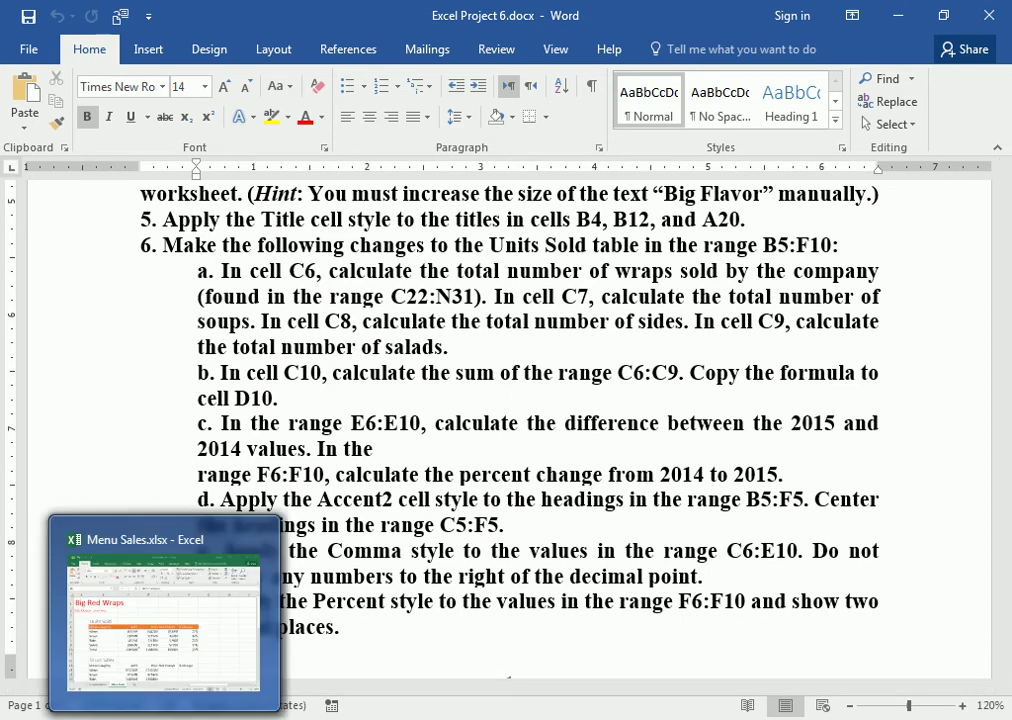
{"action": "left_click", "coordinate": [164, 620]}
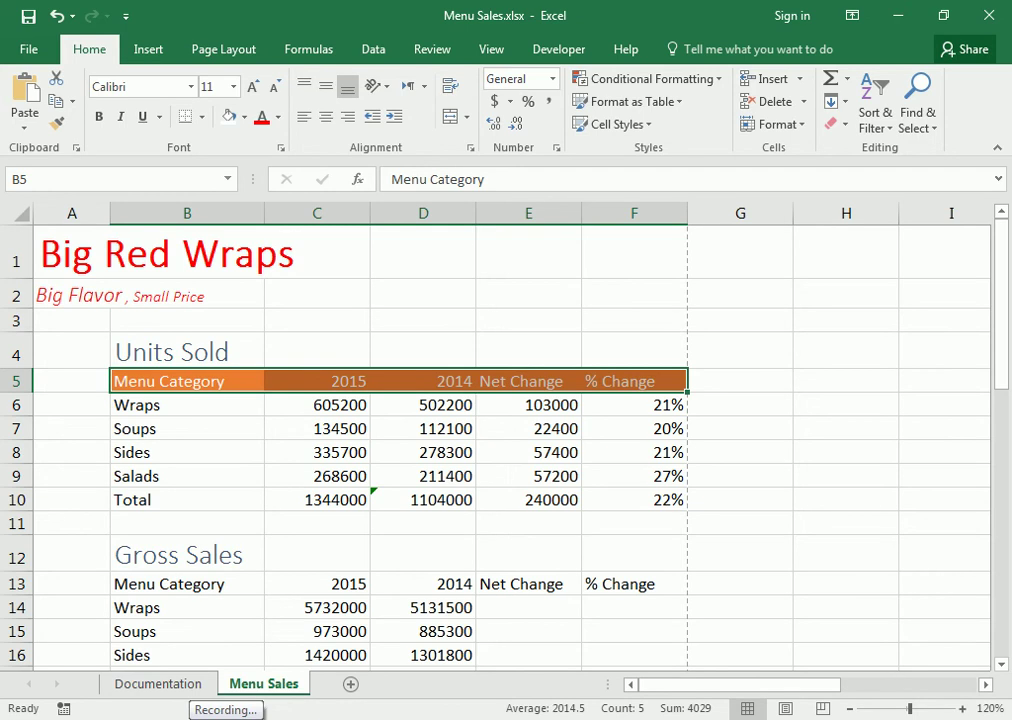
{"action": "mouse_move", "coordinate": [187, 716]}
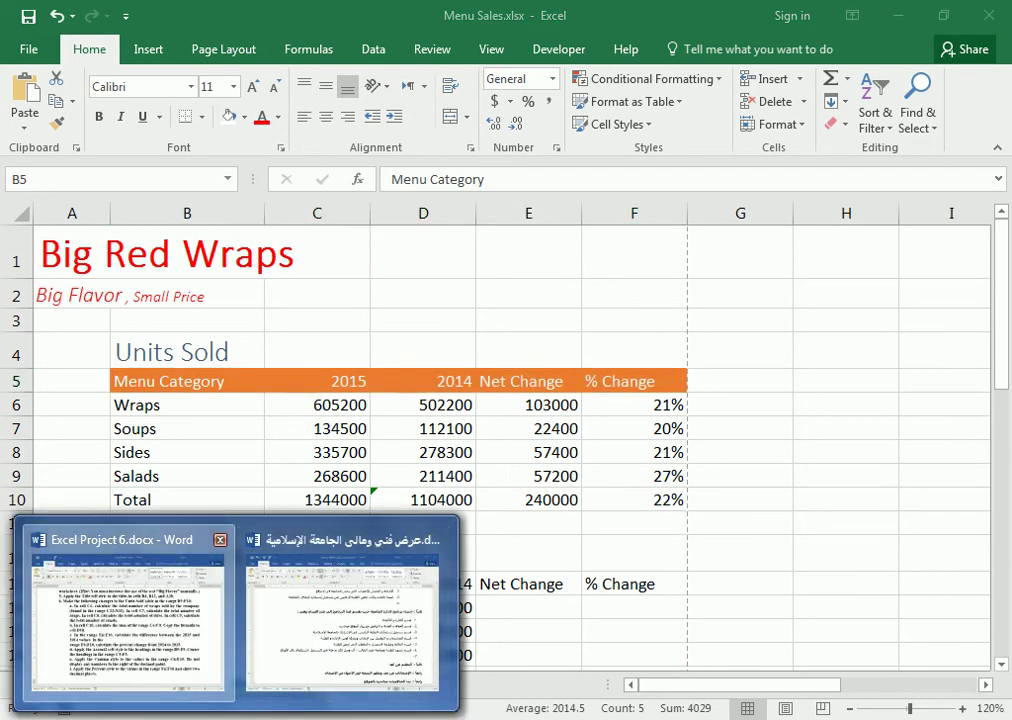
{"action": "left_click", "coordinate": [124, 610]}
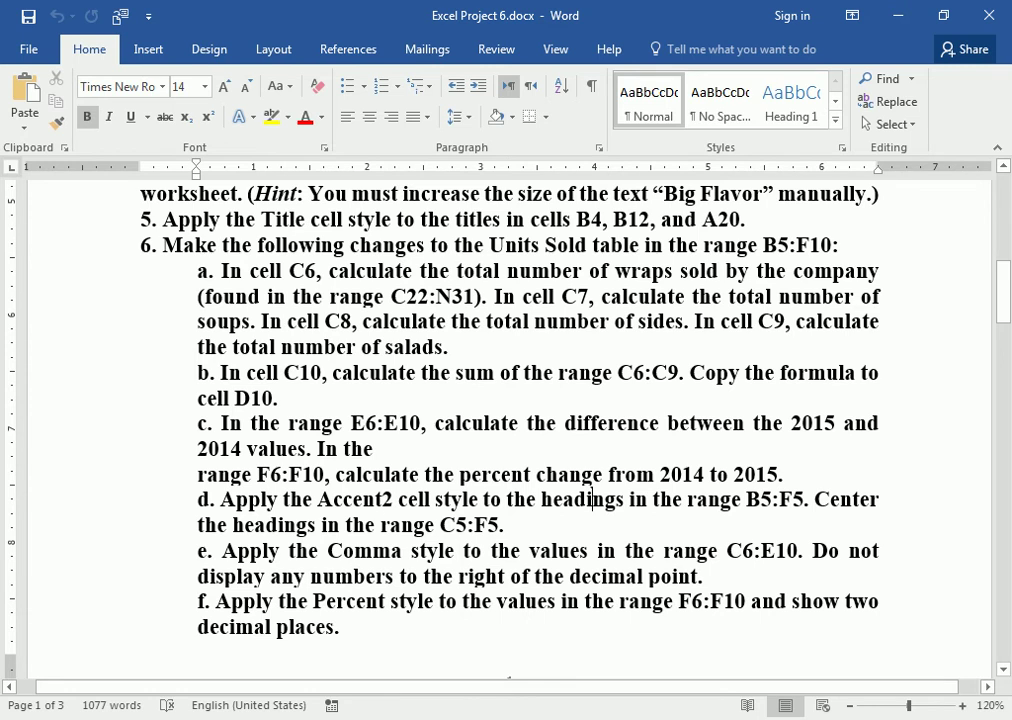
{"action": "left_click_drag", "start_coordinate": [381, 525], "coordinate": [498, 525]}
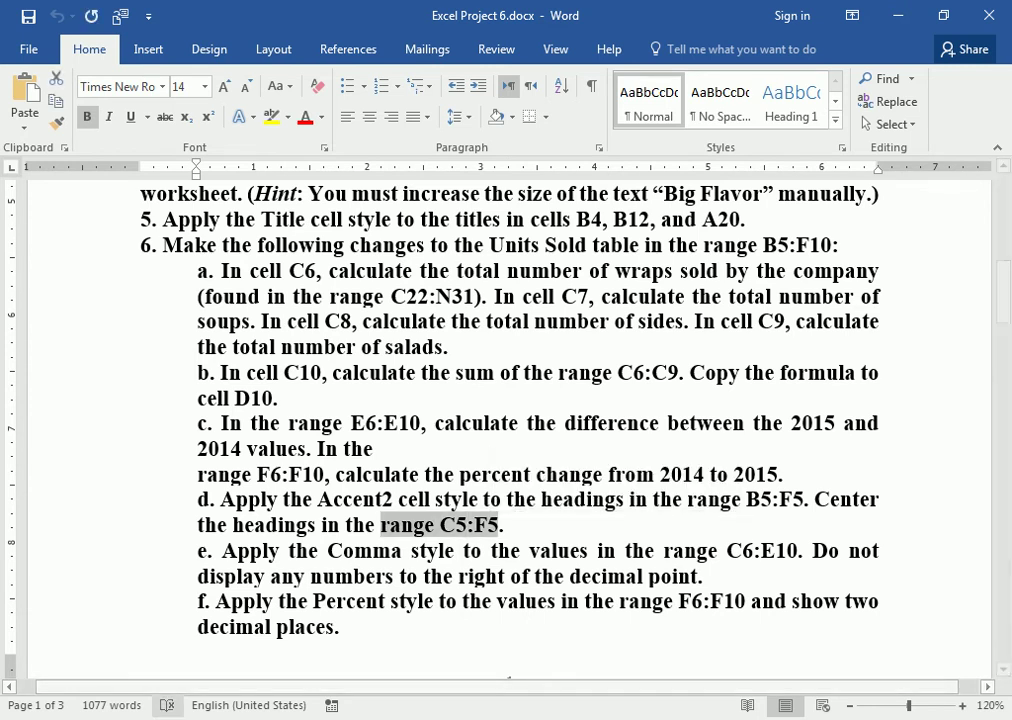
Center the 2015, 2014, Net Change and % Change headings in C5:F5 horizontally and vertically
{"action": "mouse_move", "coordinate": [164, 718]}
{"action": "left_click", "coordinate": [164, 610]}
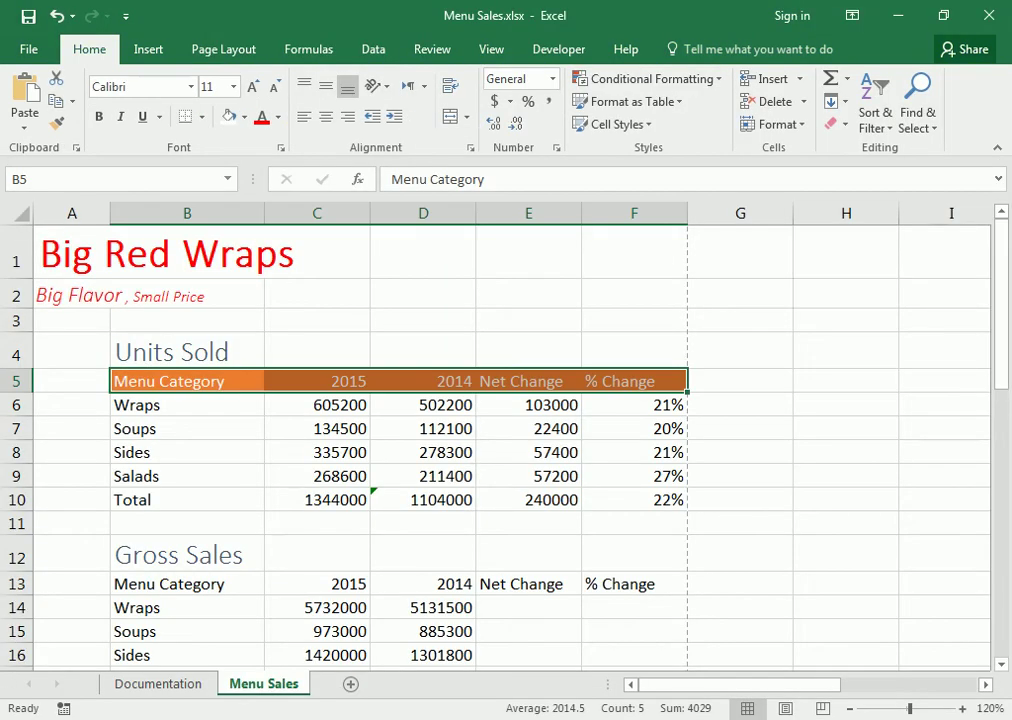
{"action": "left_click", "coordinate": [317, 405]}
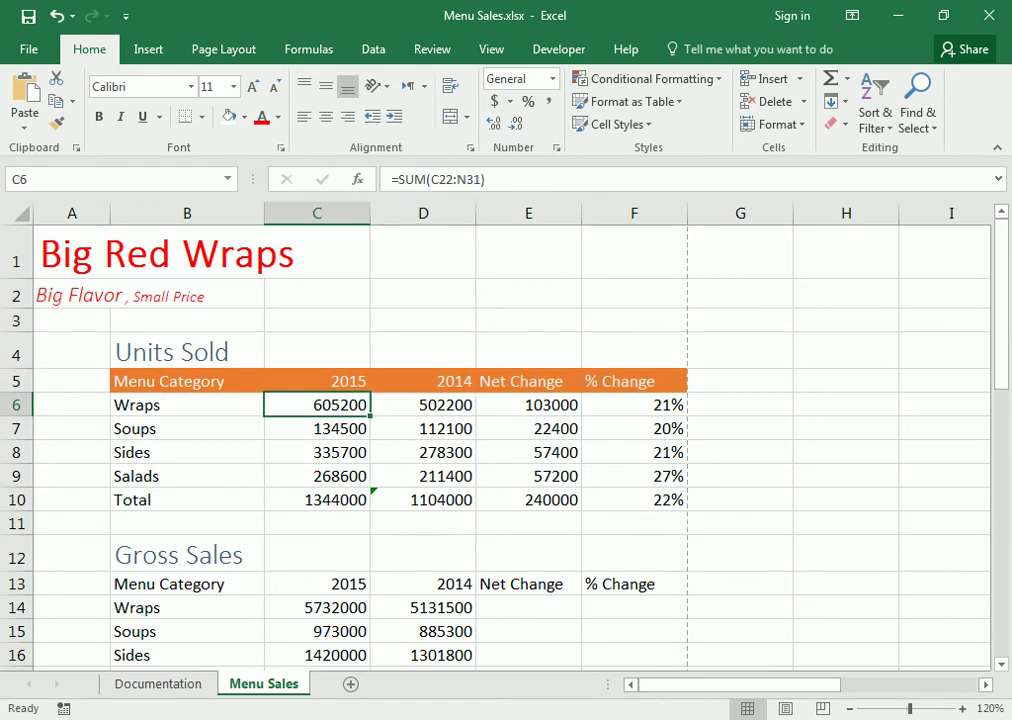
{"action": "left_click", "coordinate": [317, 381]}
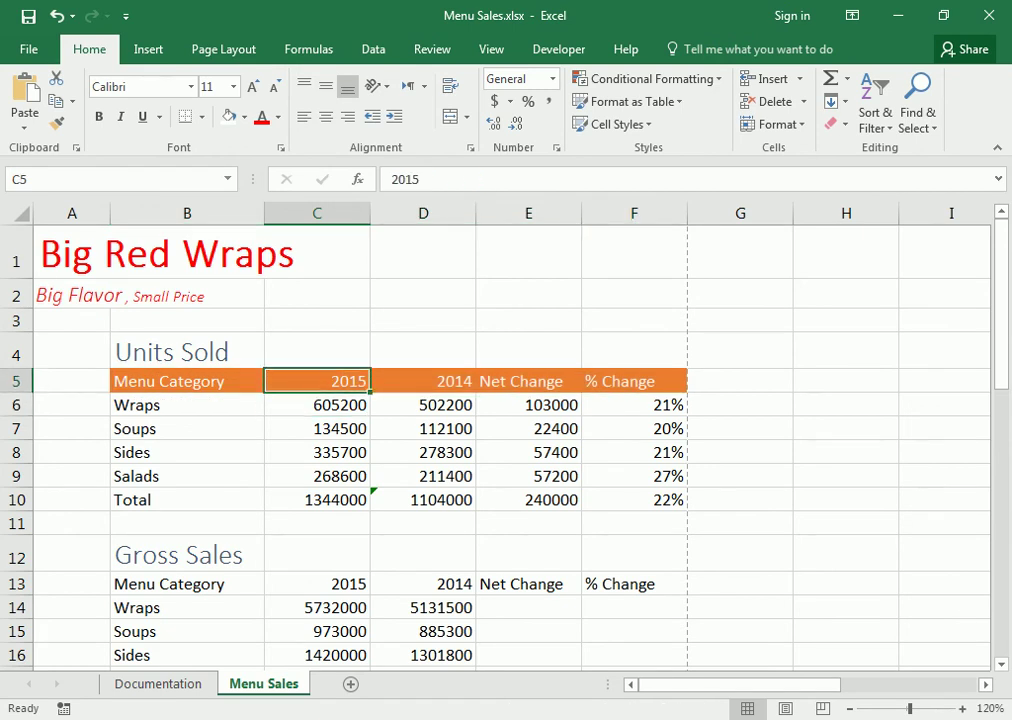
{"action": "left_click_drag", "start_coordinate": [317, 381], "coordinate": [634, 381]}
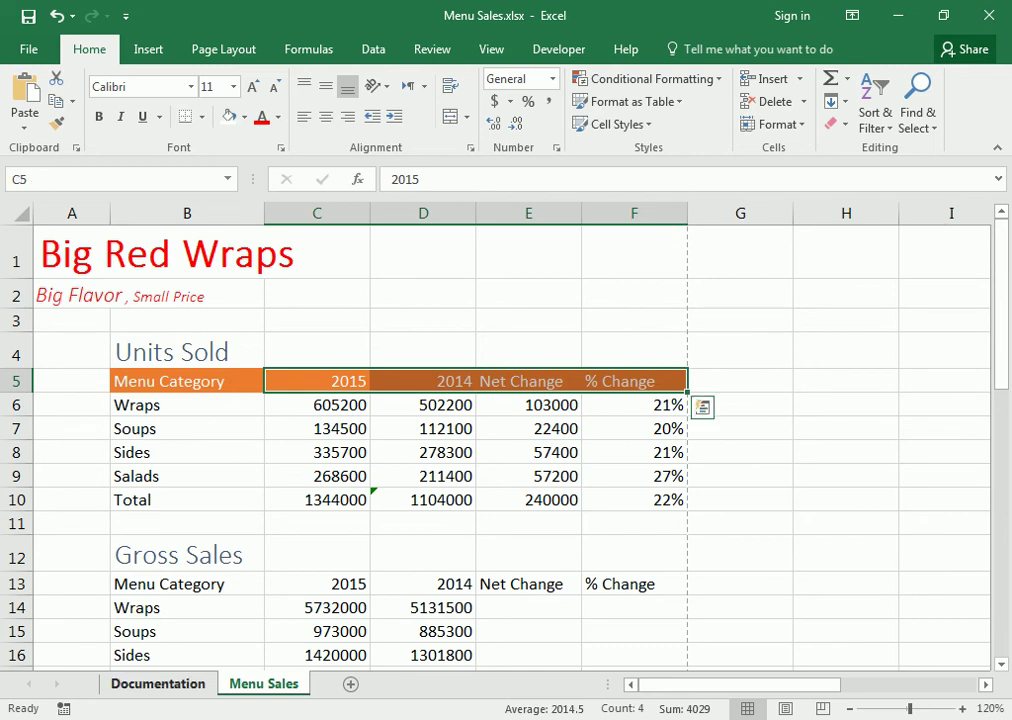
{"action": "left_click", "coordinate": [237, 718]}
{"action": "left_click", "coordinate": [128, 615]}
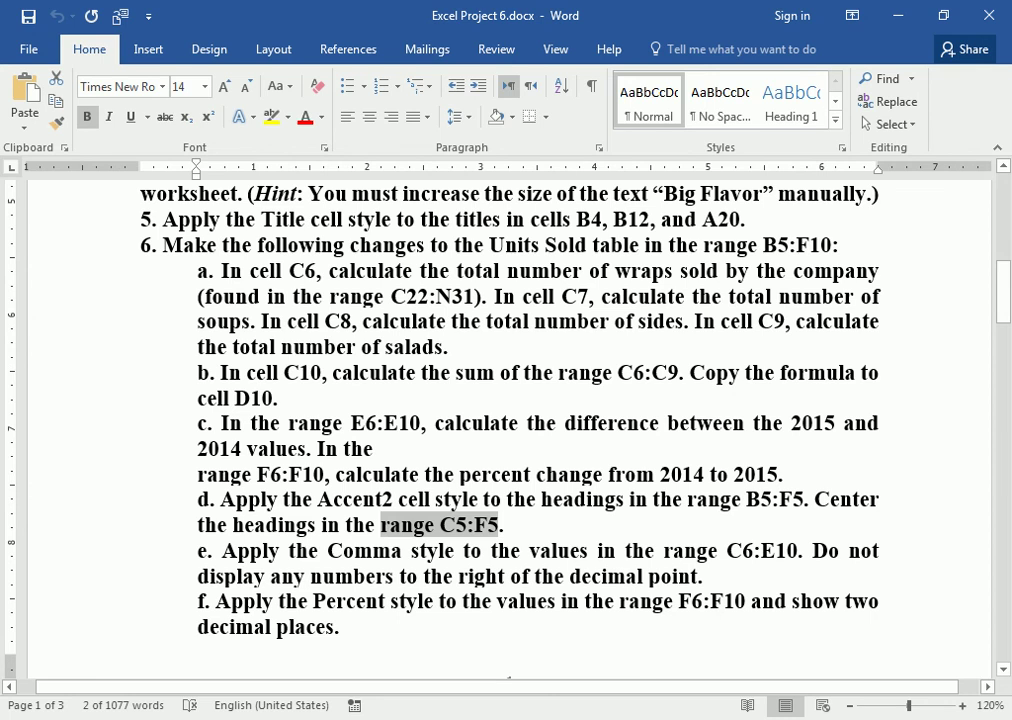
{"action": "left_click", "coordinate": [215, 635]}
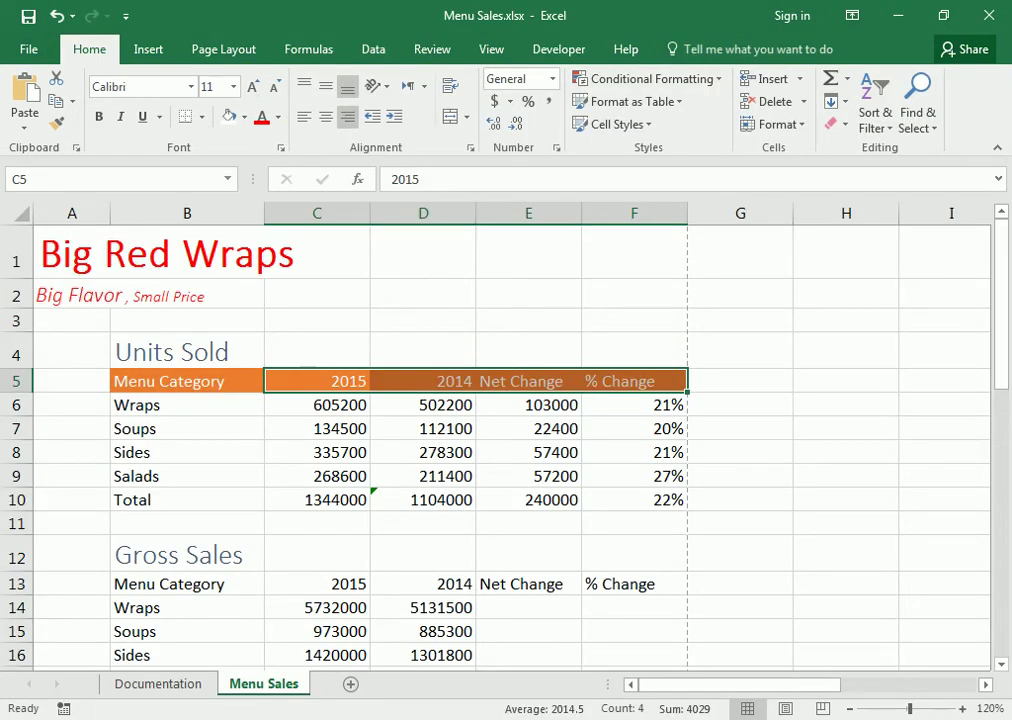
{"action": "left_click", "coordinate": [326, 117]}
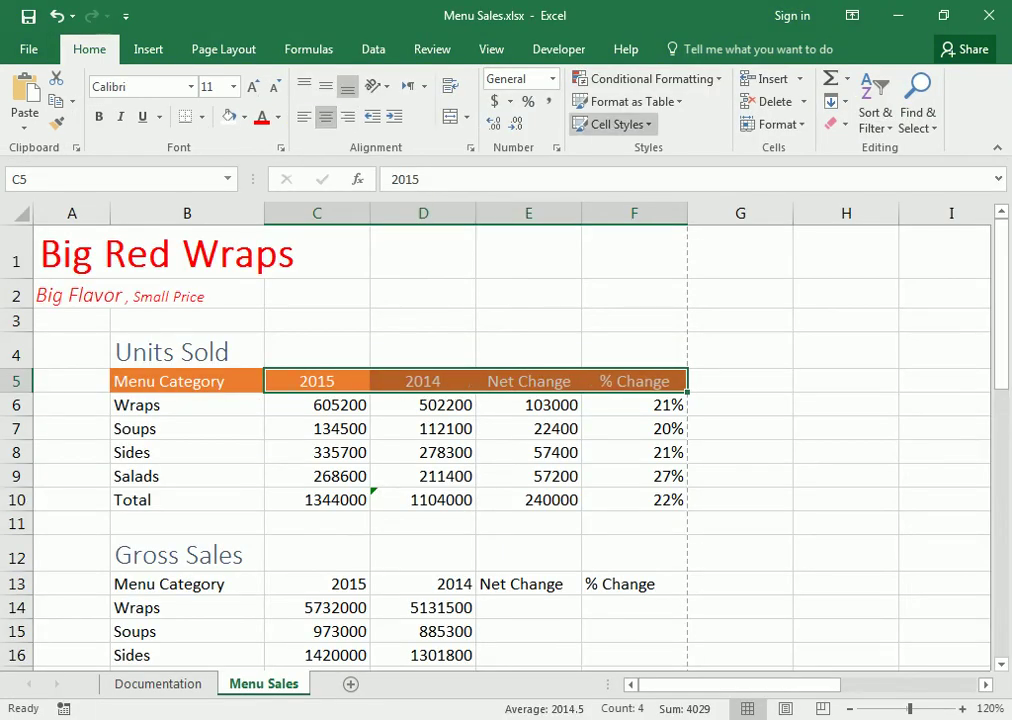
{"action": "left_click", "coordinate": [326, 87]}
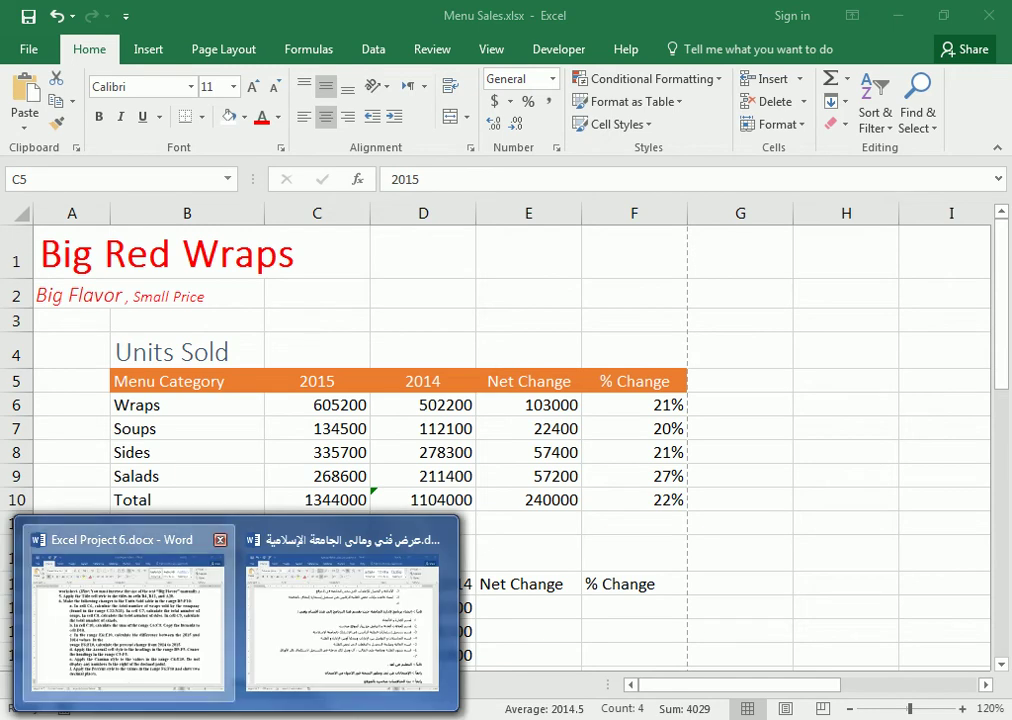
{"action": "left_click", "coordinate": [130, 612]}
Scroll the instructions to item e and mark the range C6:E10
{"action": "left_click", "coordinate": [221, 550]}
{"action": "scroll", "coordinate": [221, 550], "scroll_direction": "down", "scroll_amount": 2}
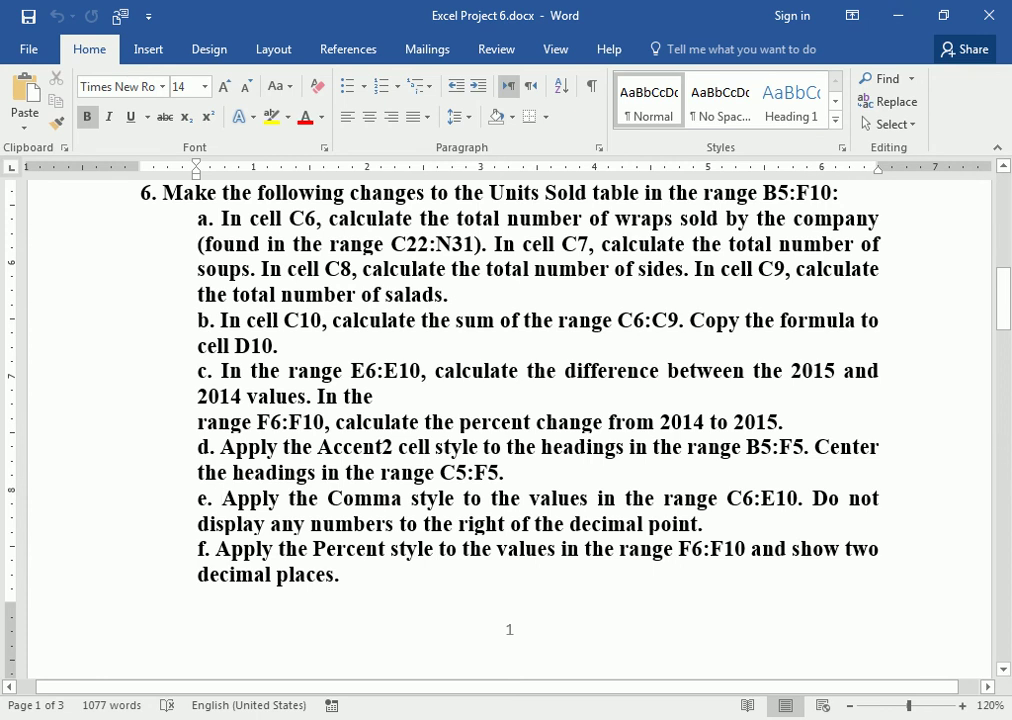
{"action": "left_click_drag", "start_coordinate": [726, 498], "coordinate": [798, 498]}
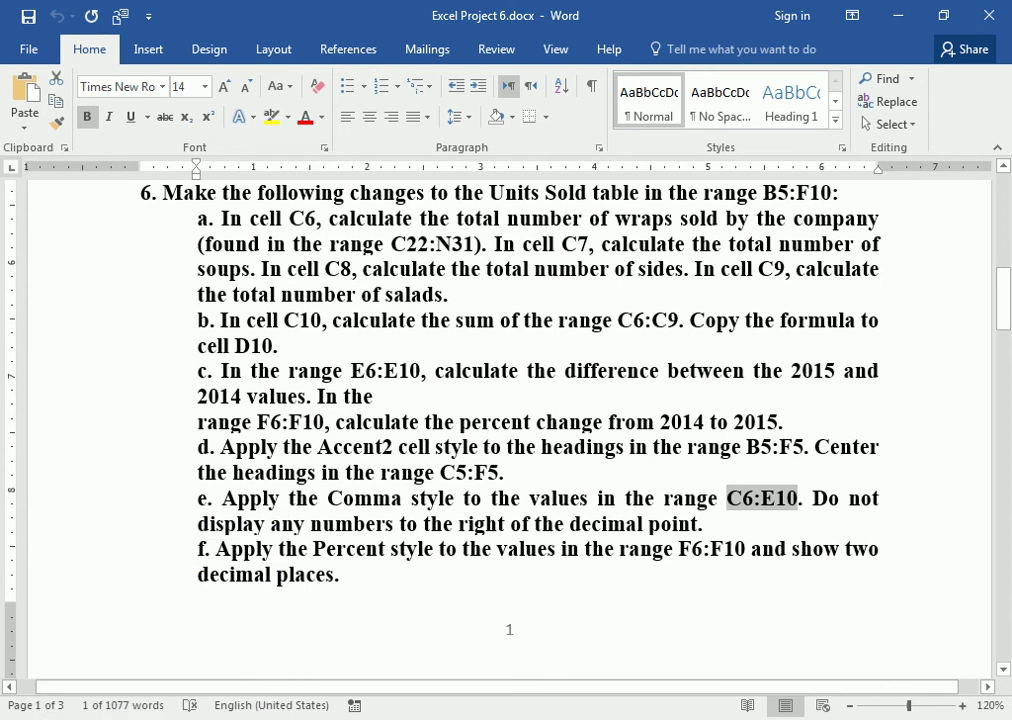
Apply Comma Style to the Units Sold values in C6:E10
{"action": "key", "text": "alt+Tab"}
{"action": "left_click_drag", "start_coordinate": [317, 381], "coordinate": [634, 381]}
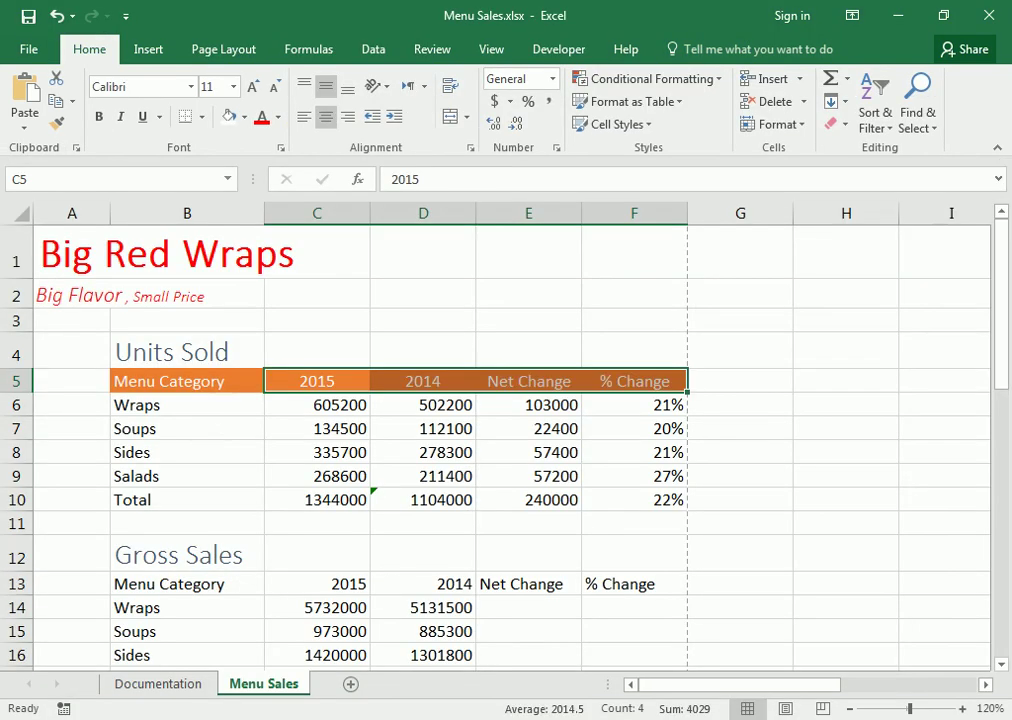
{"action": "mouse_move", "coordinate": [317, 405]}
{"action": "left_mouse_down"}
{"action": "mouse_move", "coordinate": [529, 452]}
{"action": "mouse_move", "coordinate": [529, 500]}
{"action": "left_mouse_up"}
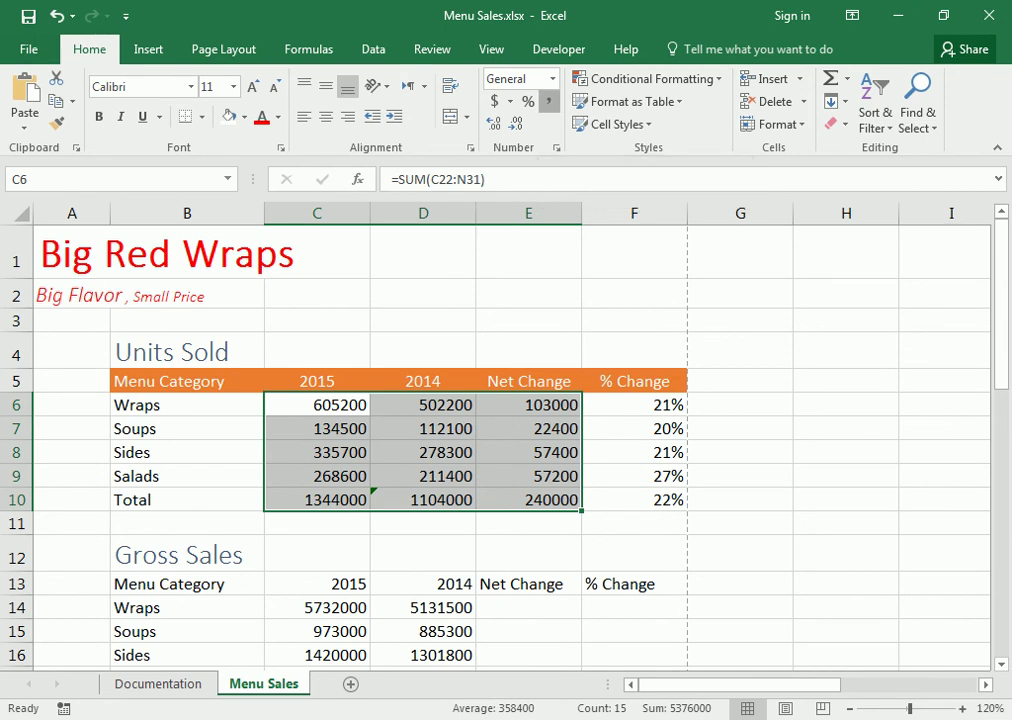
{"action": "left_click", "coordinate": [548, 101]}
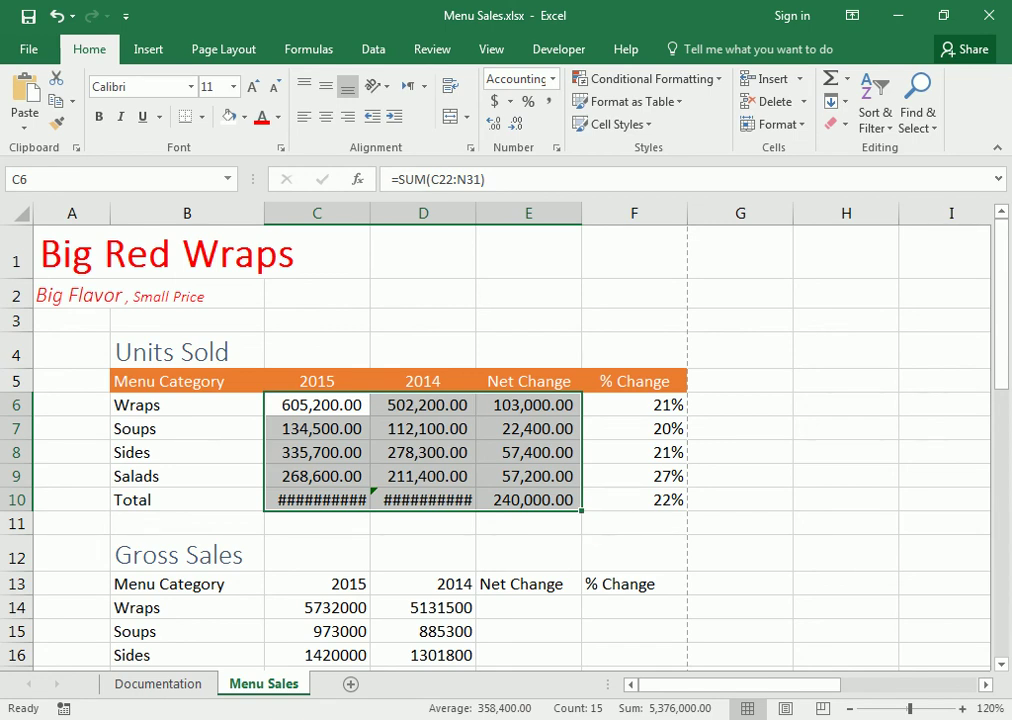
{"action": "key", "text": "alt+Tab"}
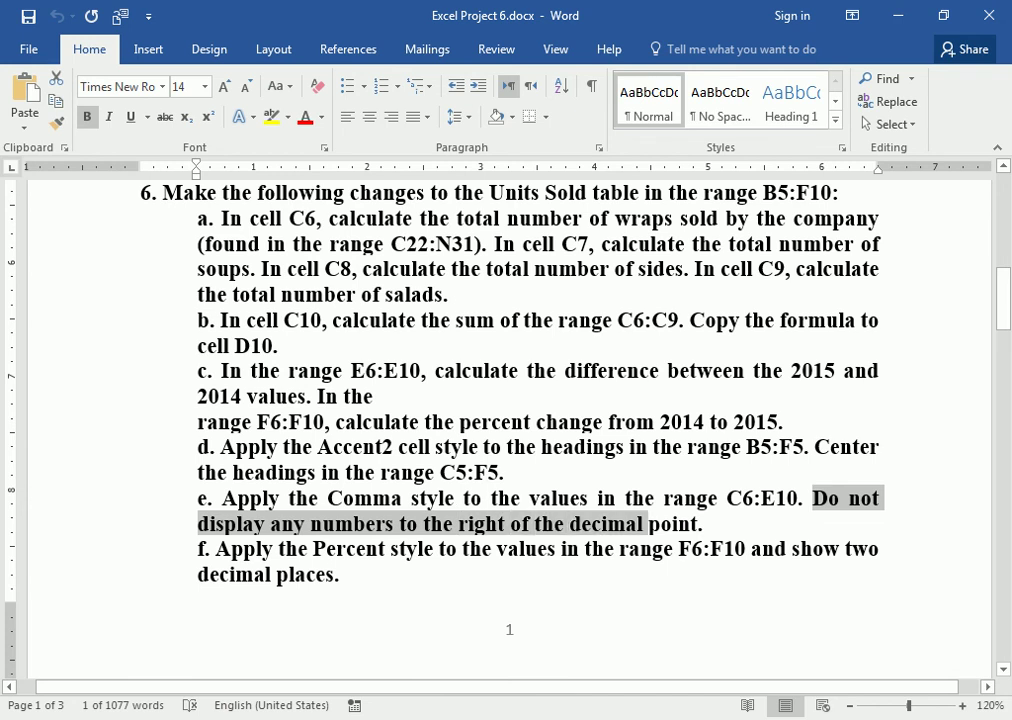
Mark item e's requirement that the values show no decimal places
{"action": "left_click_drag", "start_coordinate": [570, 523], "coordinate": [712, 523]}
{"action": "left_click", "coordinate": [659, 522]}
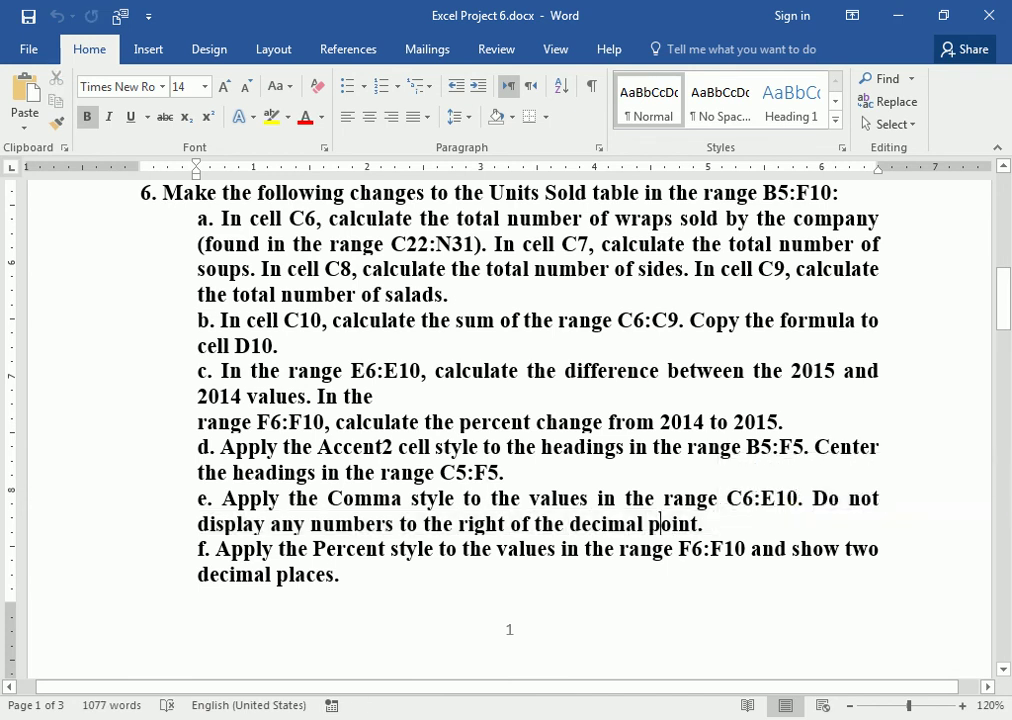
{"action": "left_click", "coordinate": [165, 716]}
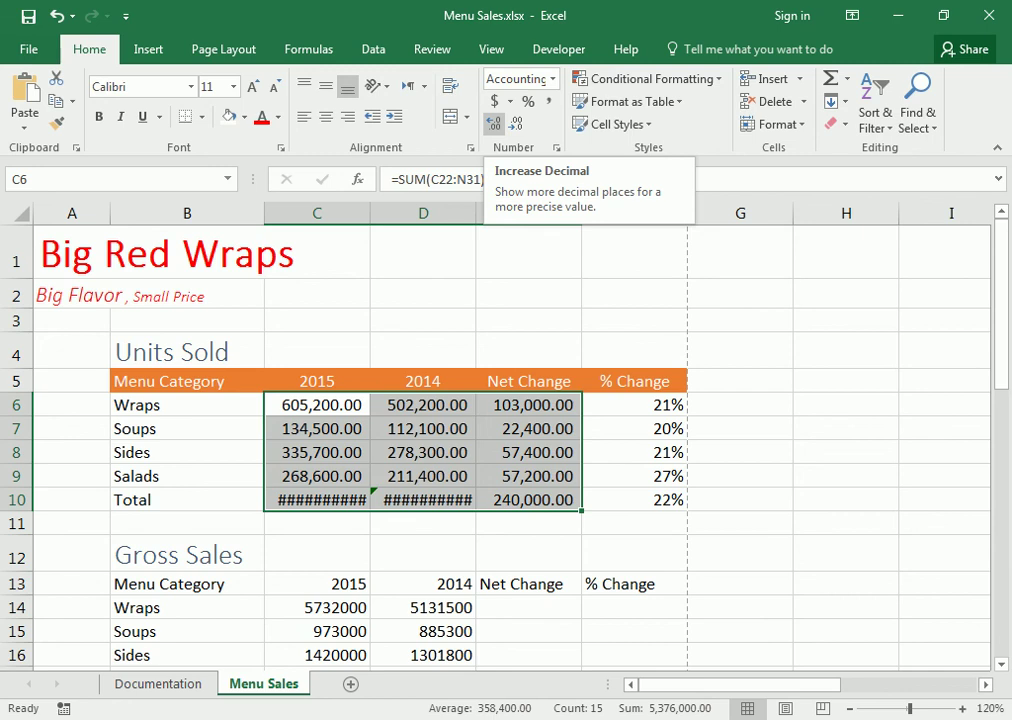
Reduce C6:E10 to zero decimal places, showing whole numbers like 1,344,000
{"action": "left_click", "coordinate": [494, 123]}
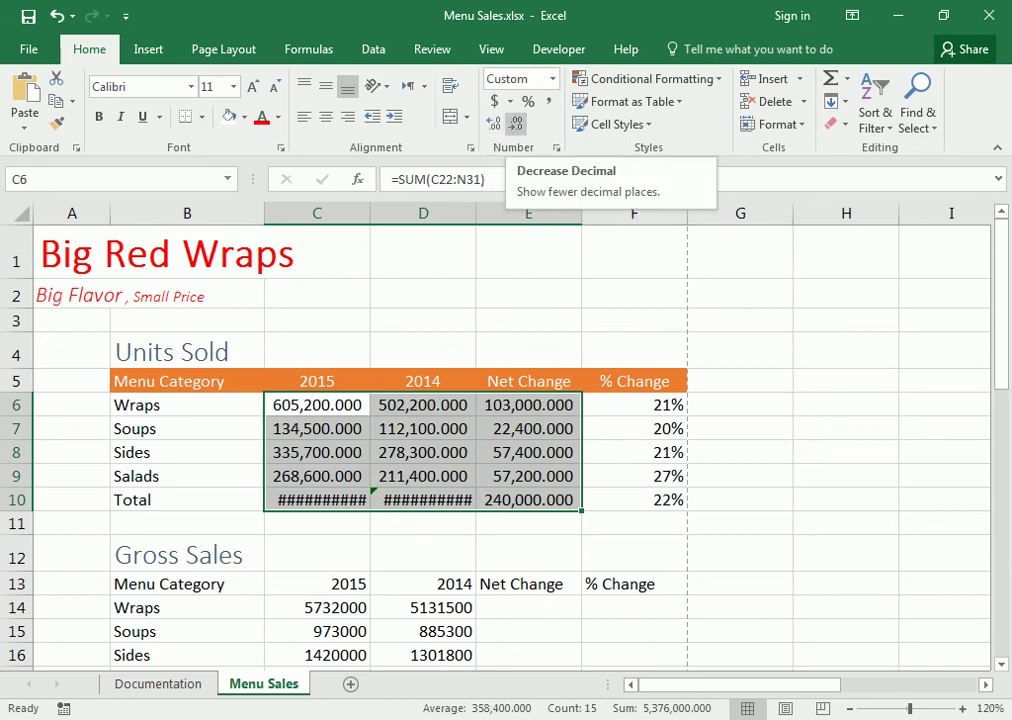
{"action": "left_click", "coordinate": [515, 123]}
{"action": "left_click", "coordinate": [515, 123]}
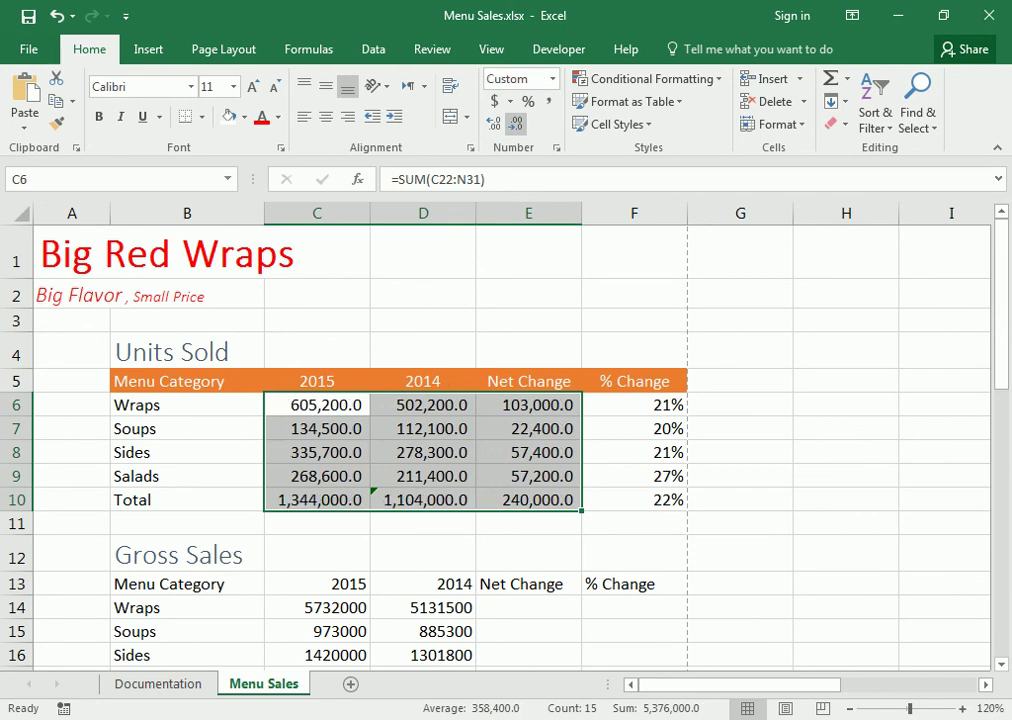
{"action": "left_click", "coordinate": [515, 123]}
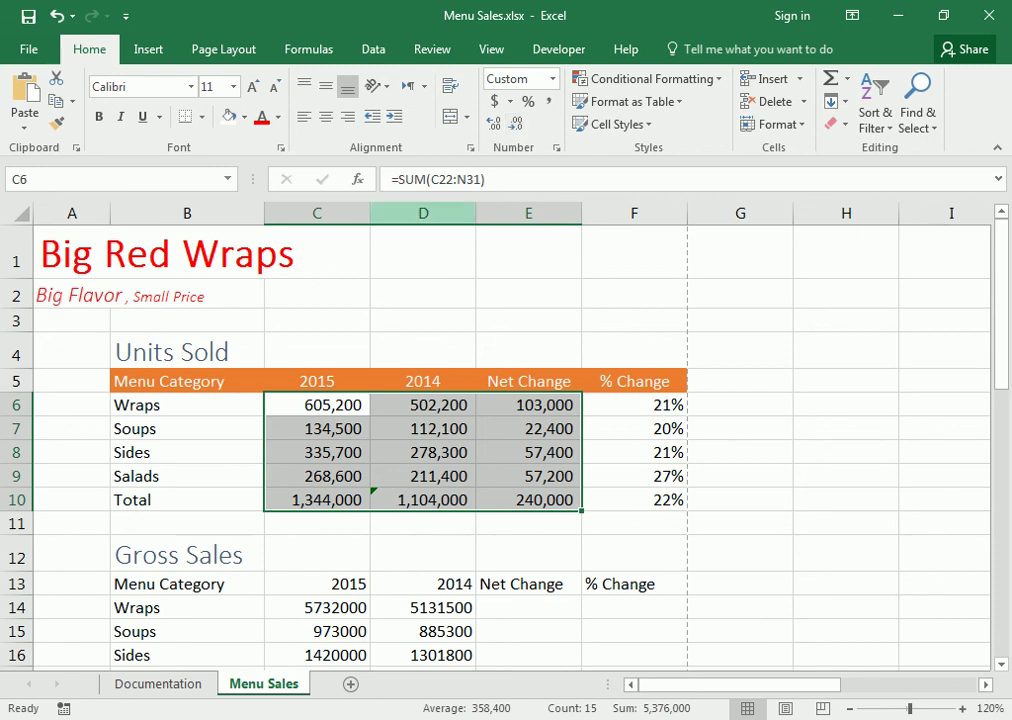
{"action": "left_click", "coordinate": [237, 718]}
Mark the Percent style instruction and select the % Change values F6:F10
{"action": "left_click", "coordinate": [125, 610]}
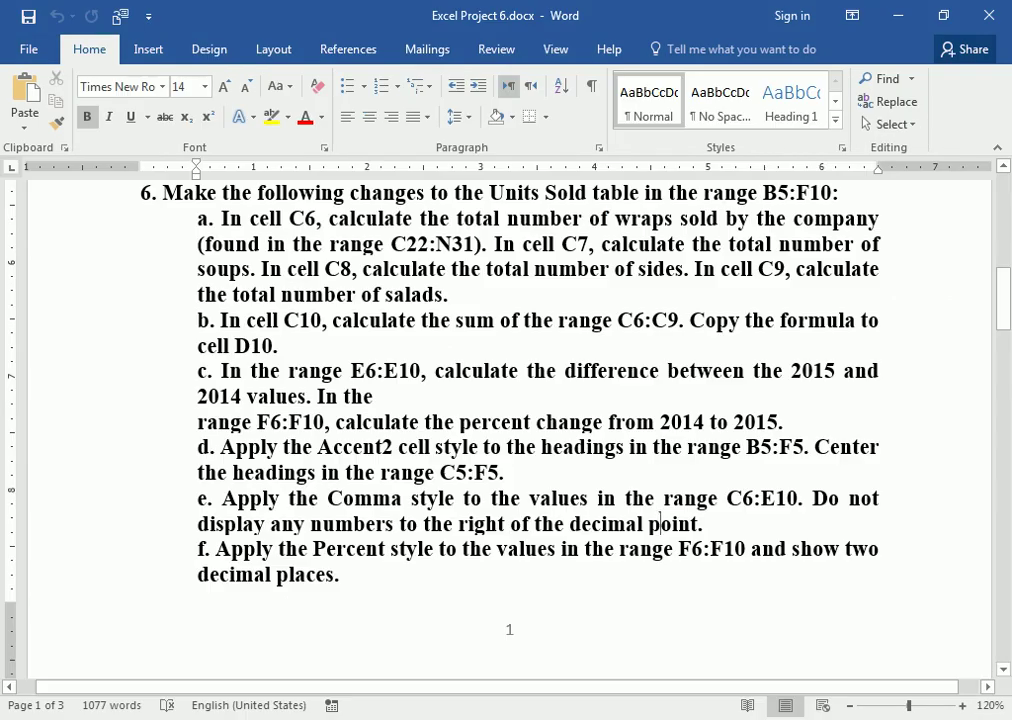
{"action": "scroll", "coordinate": [657, 524], "scroll_direction": "down", "scroll_amount": 1}
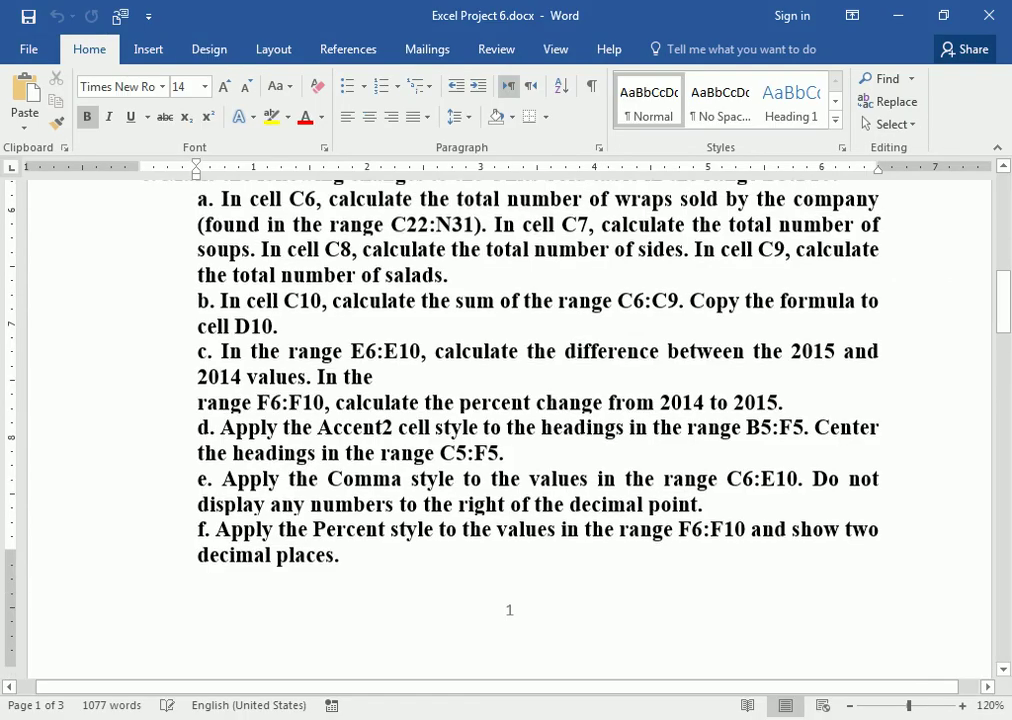
{"action": "left_click_drag", "start_coordinate": [313, 497], "coordinate": [746, 497]}
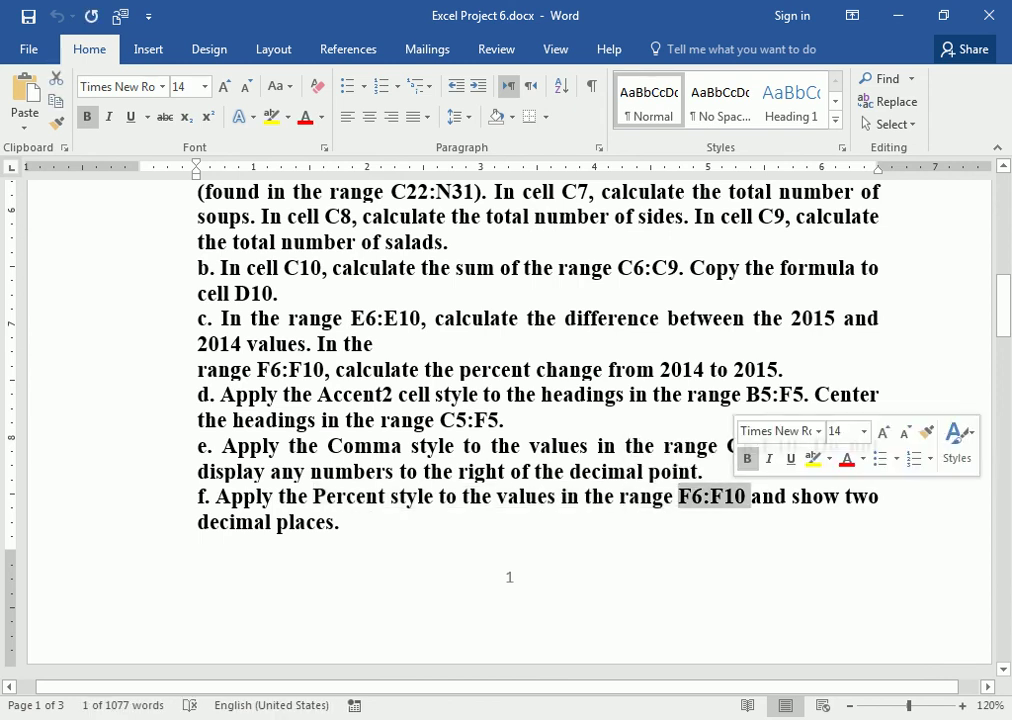
{"action": "key", "text": "alt+Tab"}
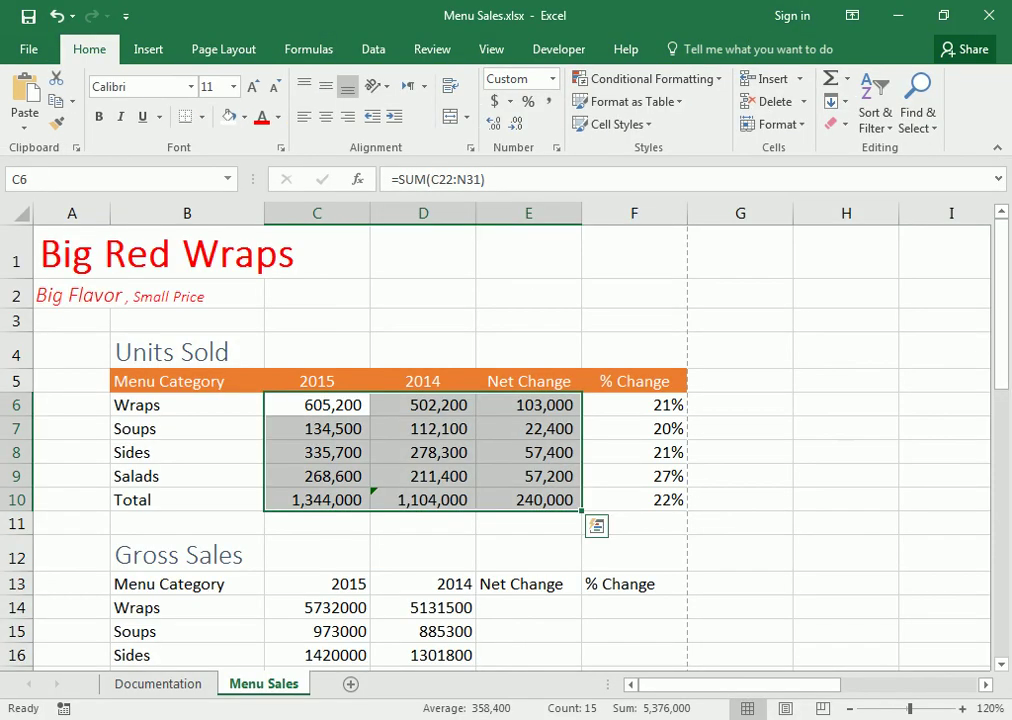
{"action": "left_click_drag", "start_coordinate": [634, 405], "coordinate": [634, 500]}
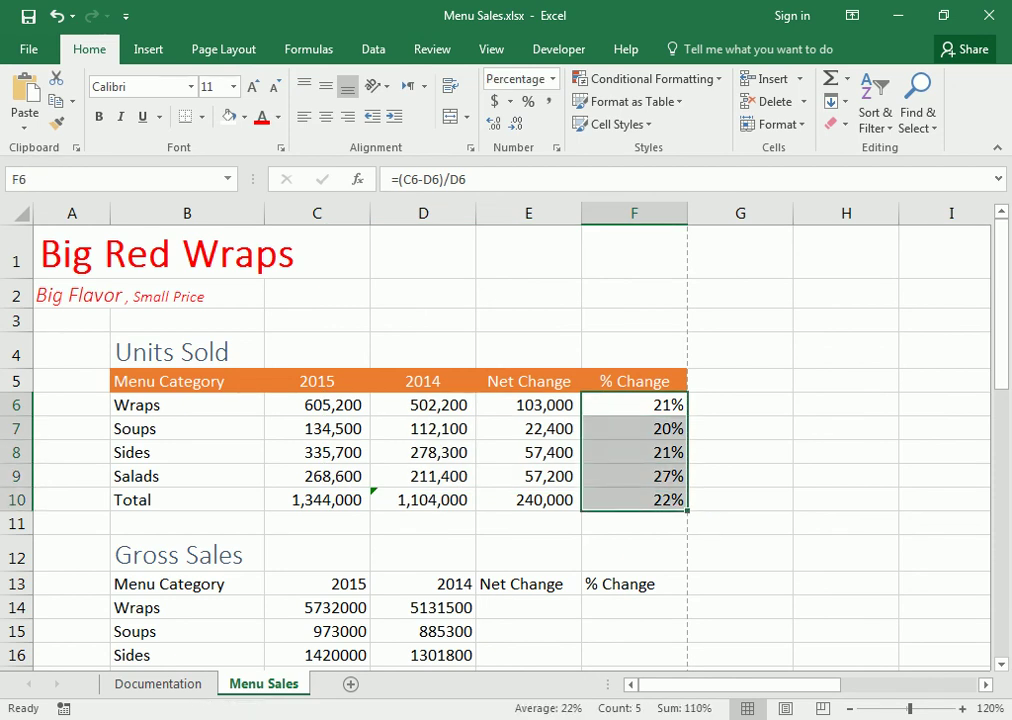
{"action": "key", "text": "alt+Tab"}
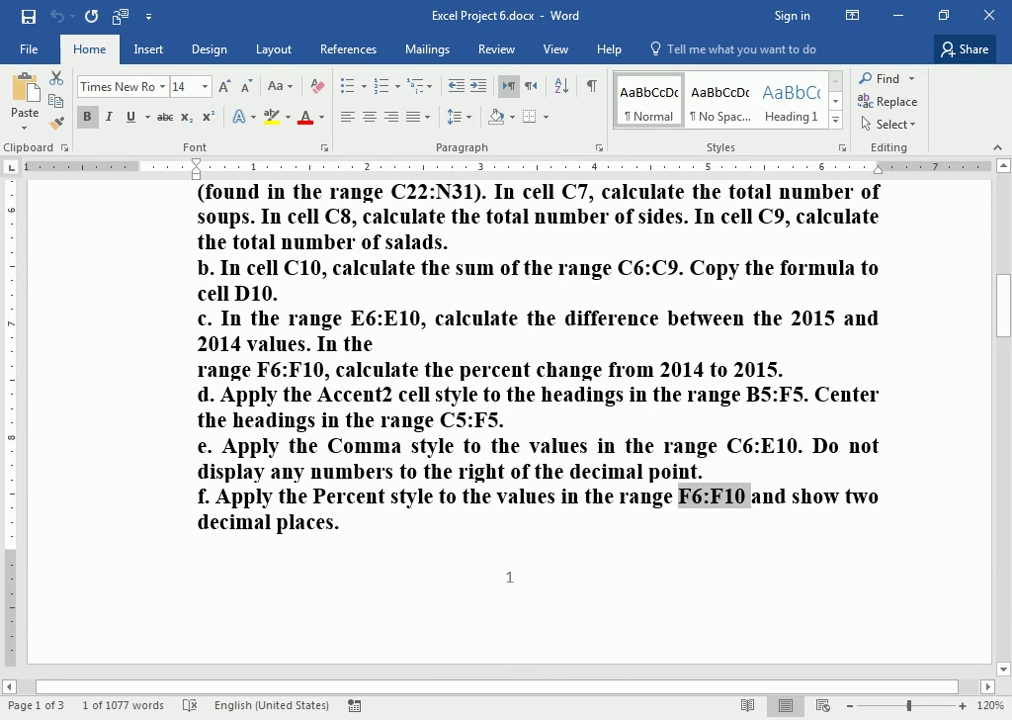
{"action": "left_click", "coordinate": [170, 630]}
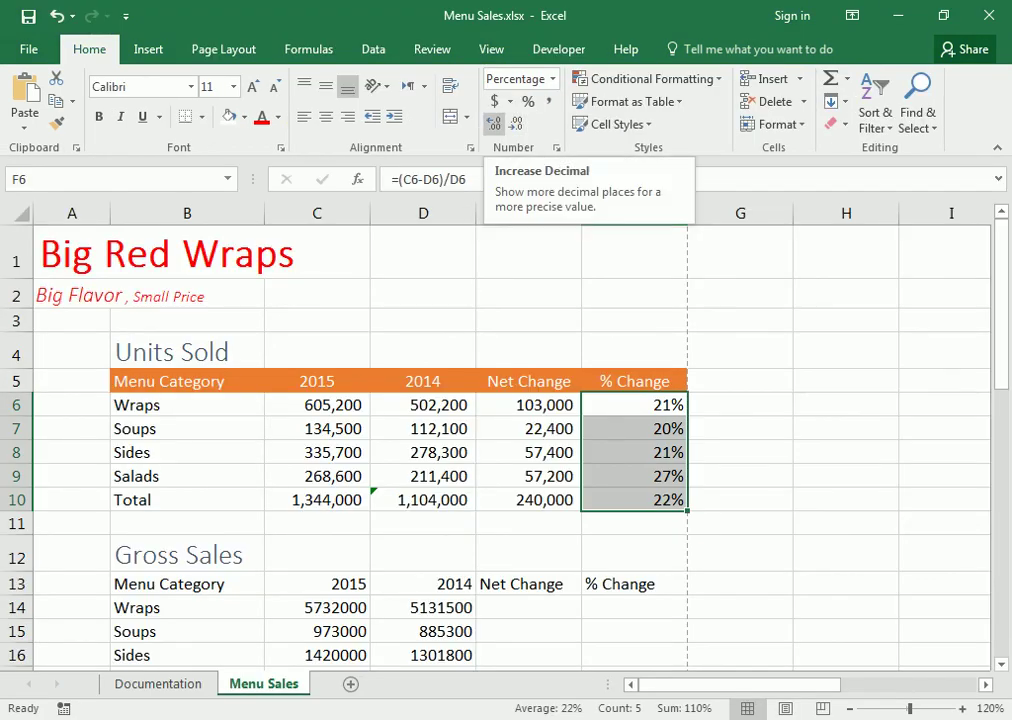
Apply the Percent cell style to F6:F10 with two decimals (20.51%, 19.98%, 20.63%, 27.06%, 21.74%)
{"action": "left_click", "coordinate": [608, 124]}
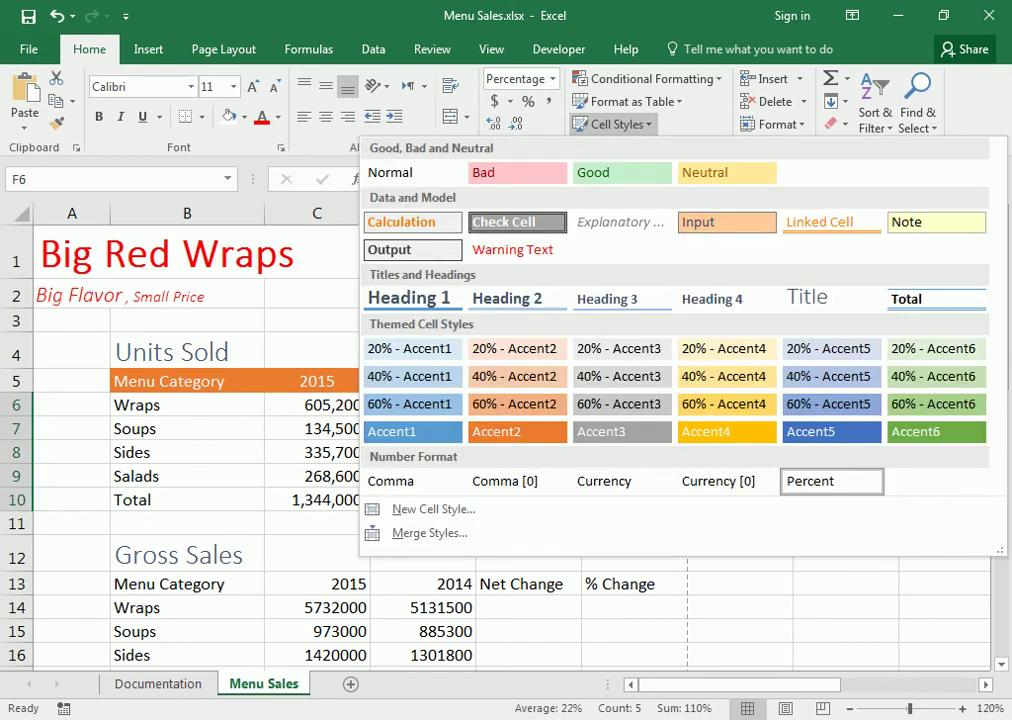
{"action": "left_click", "coordinate": [833, 481]}
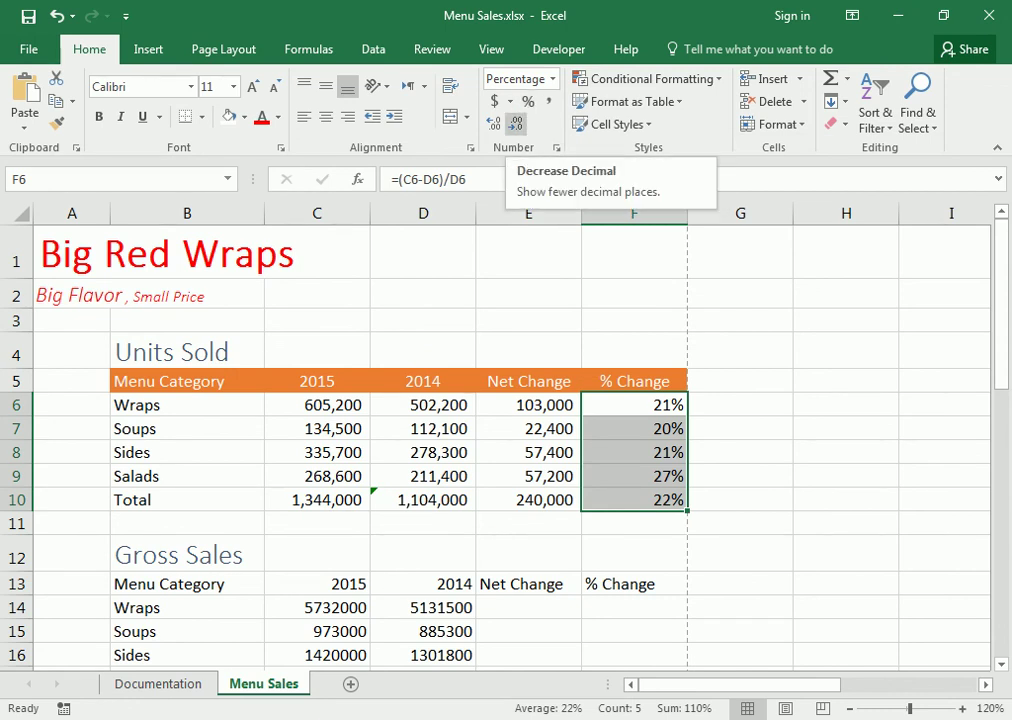
{"action": "left_click", "coordinate": [493, 122]}
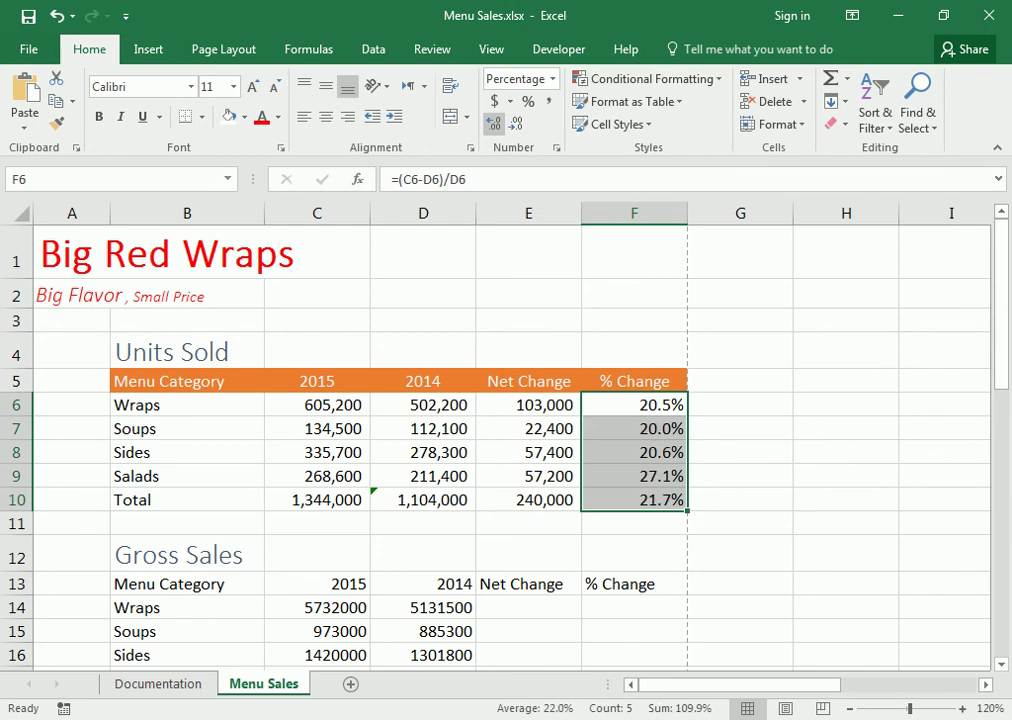
{"action": "left_click", "coordinate": [493, 122]}
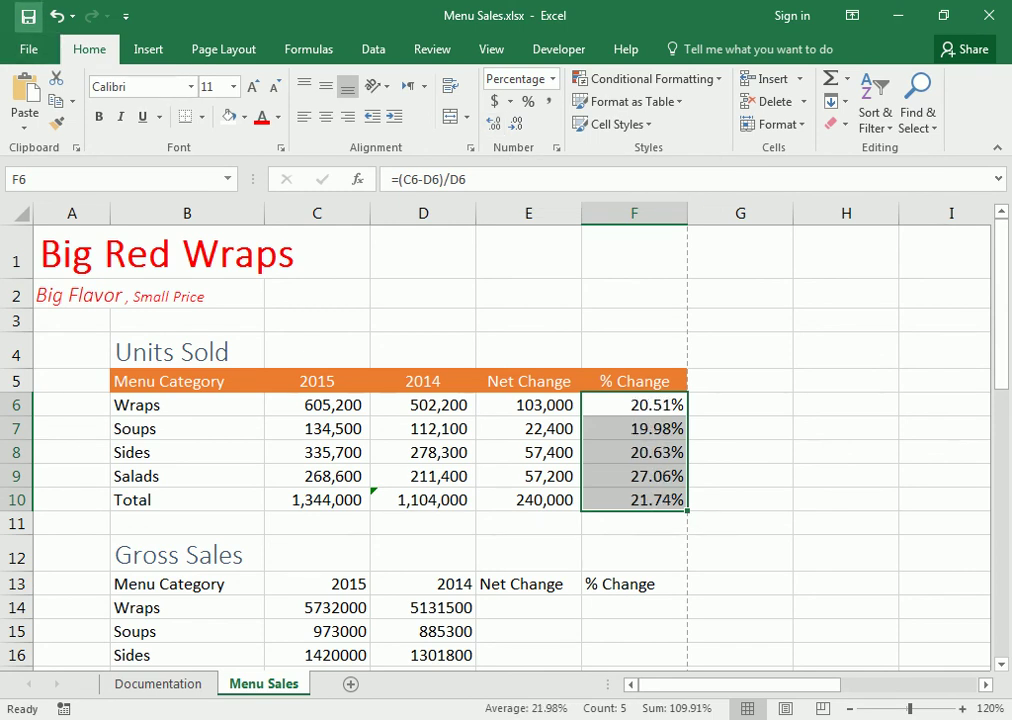
{"action": "key", "text": "alt+Tab"}
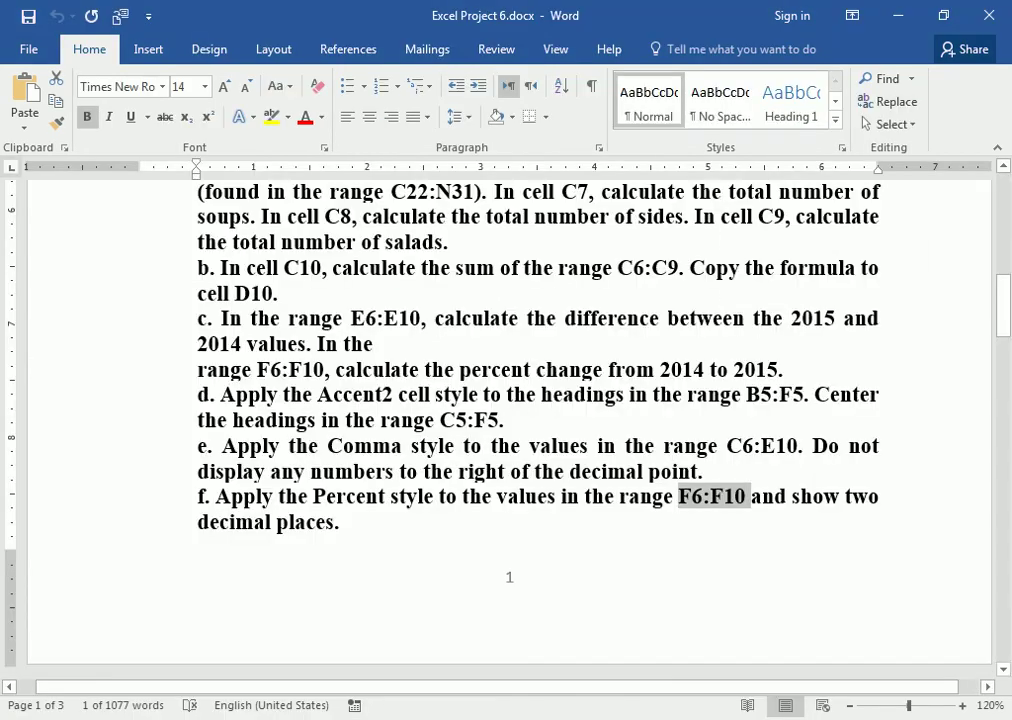
Find and mark the top-border instruction for range B10:F10
{"action": "scroll", "coordinate": [509, 400], "scroll_direction": "down", "scroll_amount": 1}
{"action": "scroll", "coordinate": [509, 400], "scroll_direction": "down", "scroll_amount": 3}
{"action": "left_click_drag", "start_coordinate": [219, 494], "coordinate": [388, 494]}
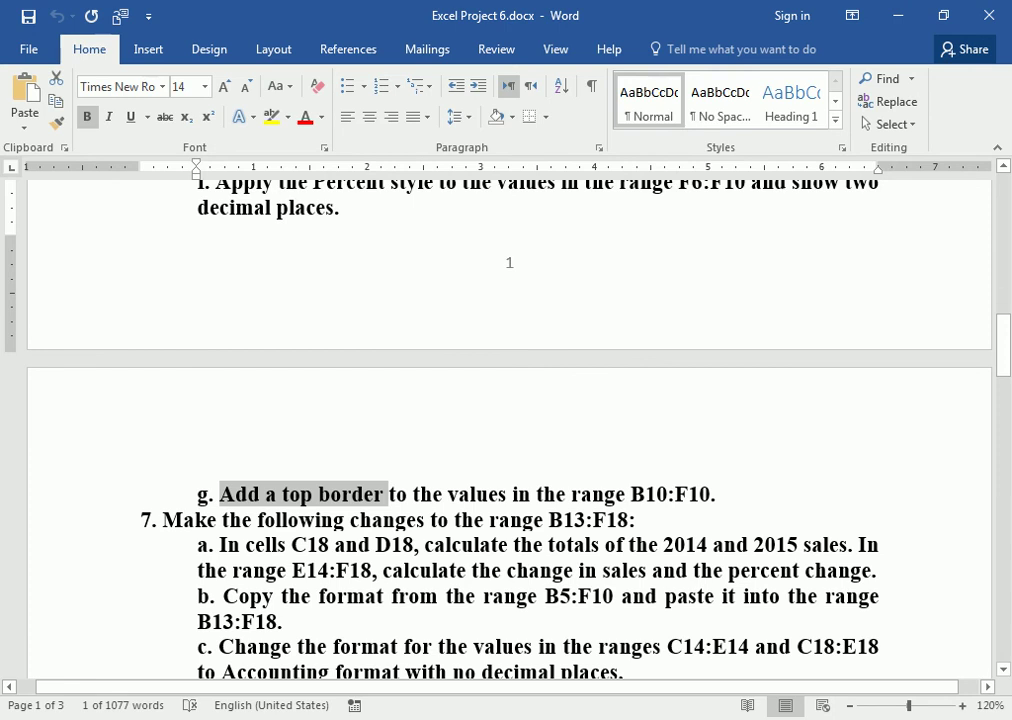
{"action": "left_click_drag", "start_coordinate": [388, 494], "coordinate": [714, 494]}
{"action": "left_click_drag", "start_coordinate": [630, 494], "coordinate": [714, 494]}
{"action": "left_click", "coordinate": [542, 494]}
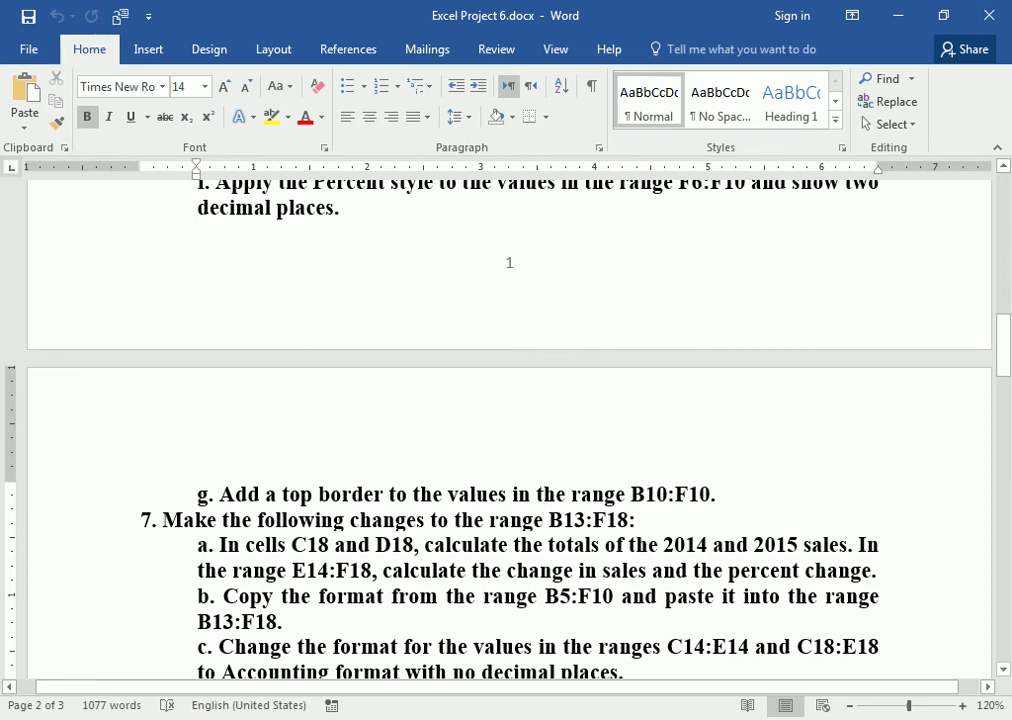
Add a top border above the Total row B10:F10
{"action": "key", "text": "alt+Tab"}
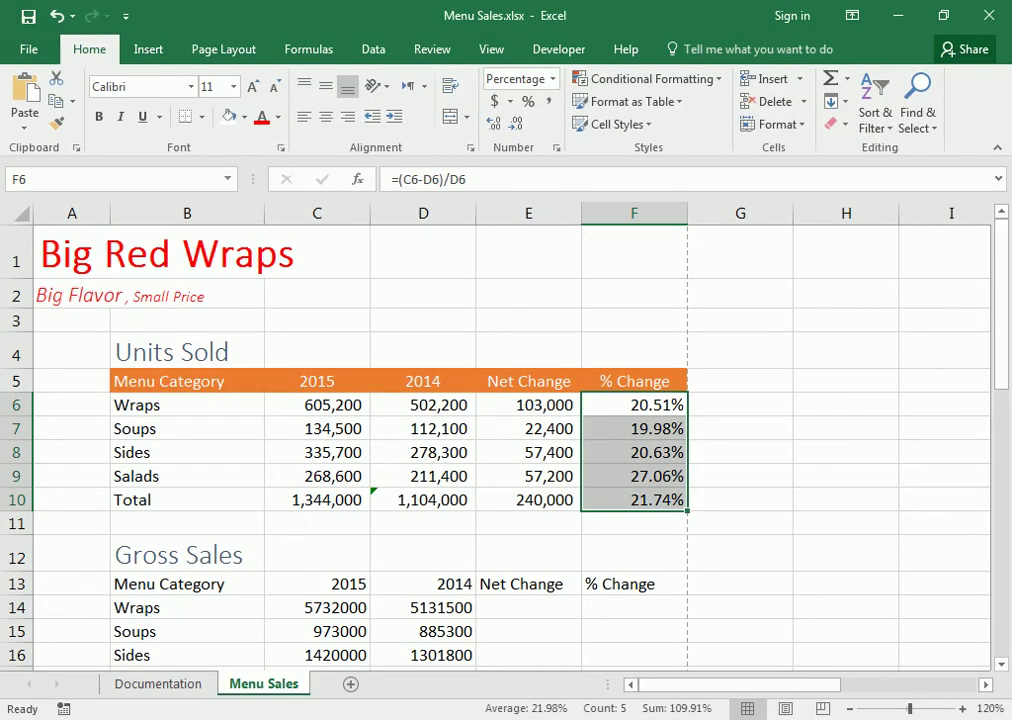
{"action": "left_click_drag", "start_coordinate": [187, 499], "coordinate": [634, 499]}
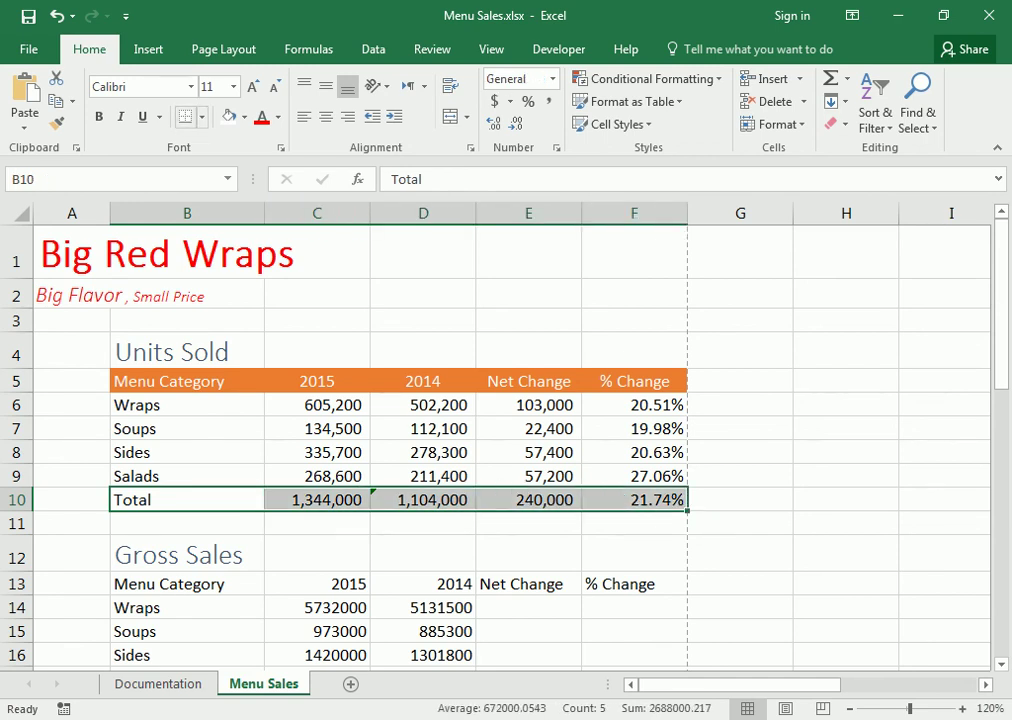
{"action": "left_click", "coordinate": [201, 116]}
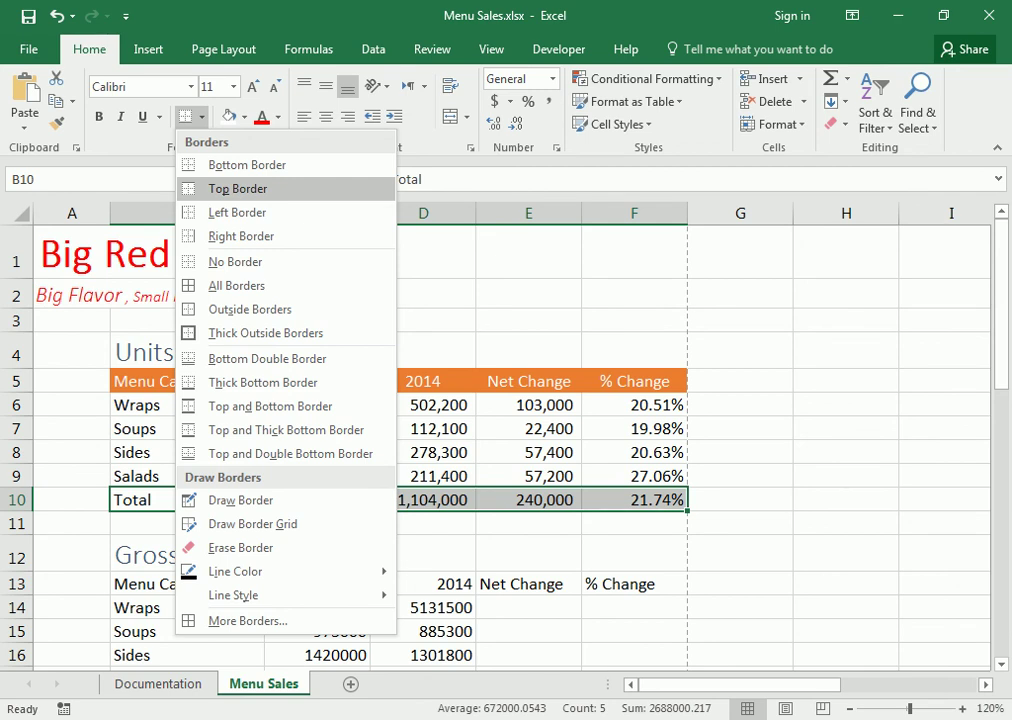
{"action": "left_click", "coordinate": [238, 188]}
{"action": "left_click", "coordinate": [423, 452]}
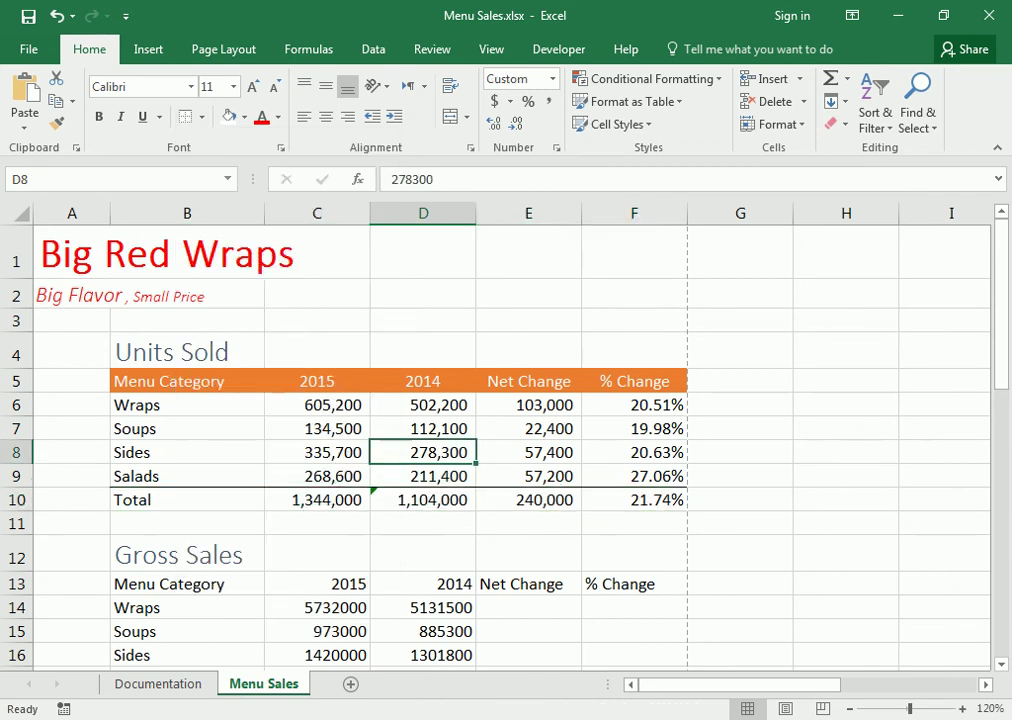
{"action": "left_click_drag", "start_coordinate": [187, 500], "coordinate": [634, 500]}
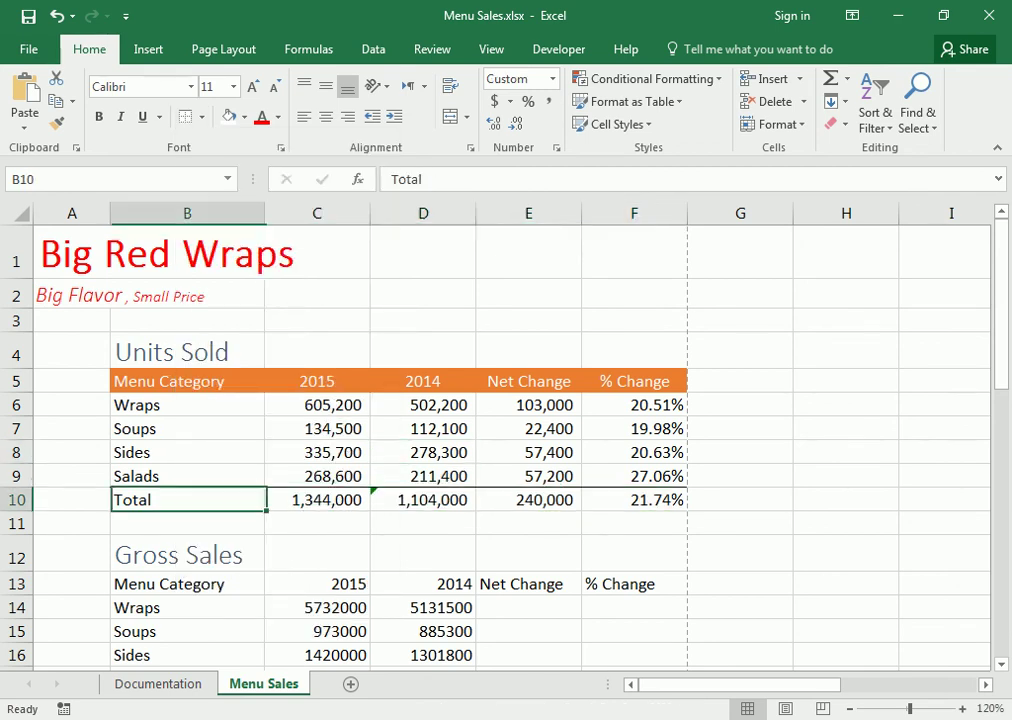